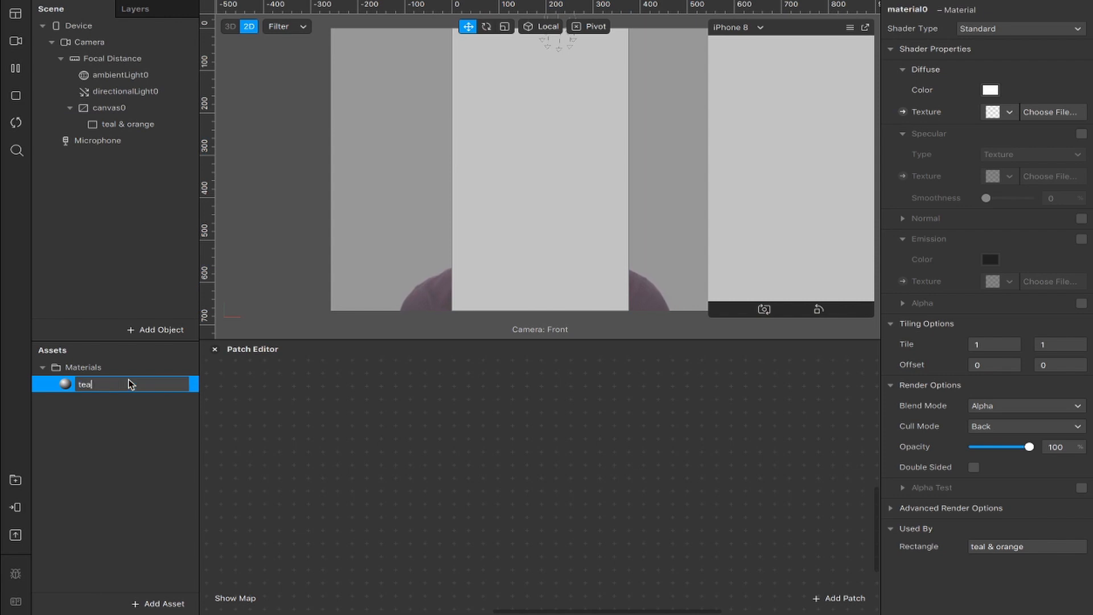
# Step: Rename the material as teal & orange and set its shader type to Flat
pyautogui.write('& orange')
pyautogui.press('Return')
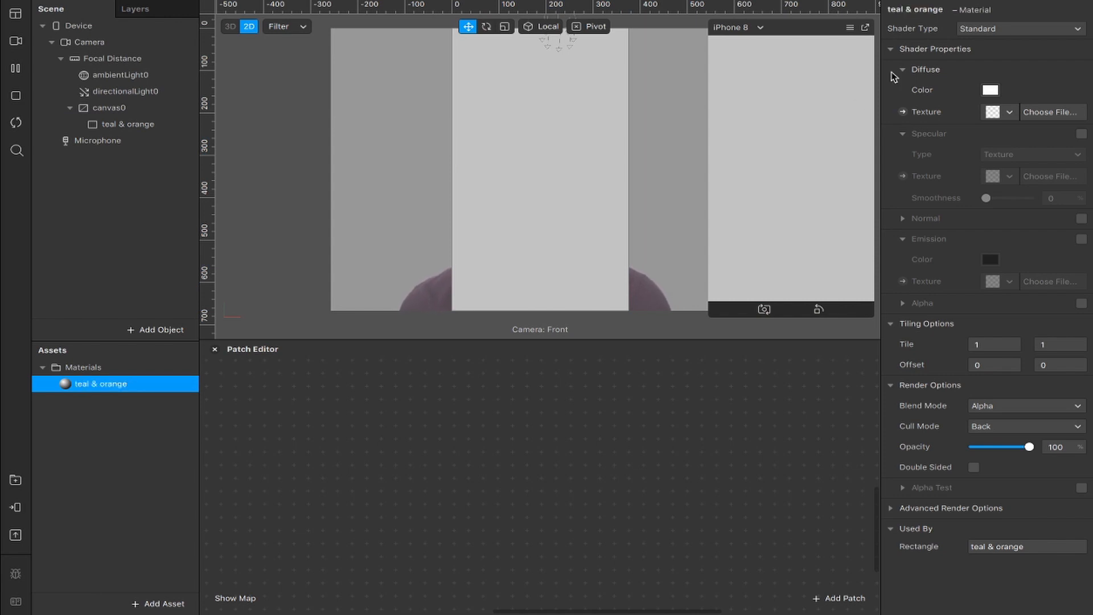
pyautogui.click(998, 32)
pyautogui.click(1004, 33)
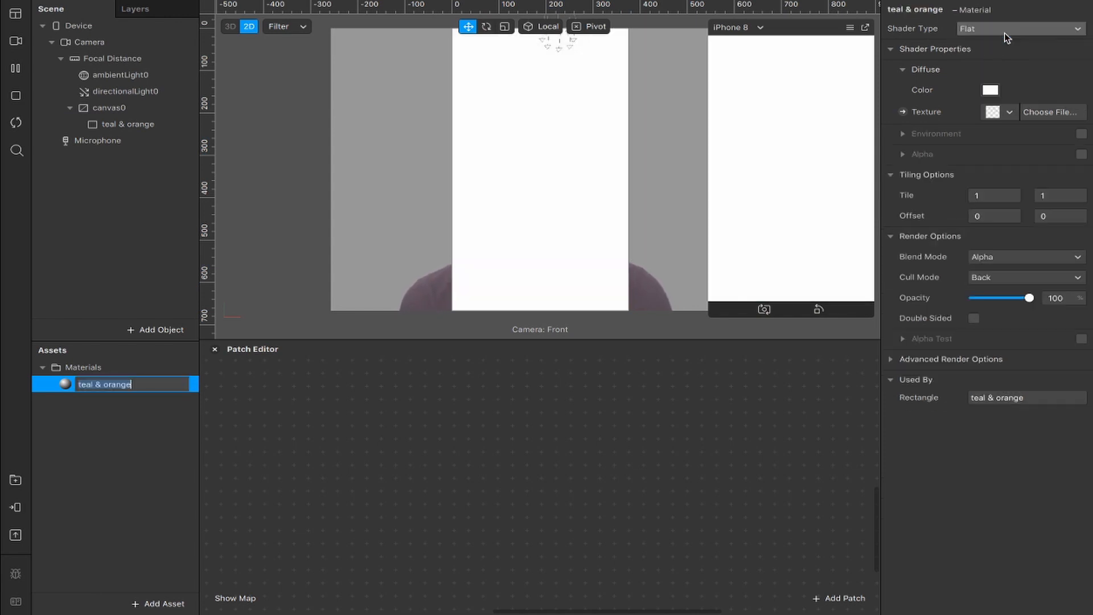
# Step: Extract the camera's texture and add that texture as a patch in the Patch Editor
pyautogui.click(107, 44)
pyautogui.click(1082, 111)
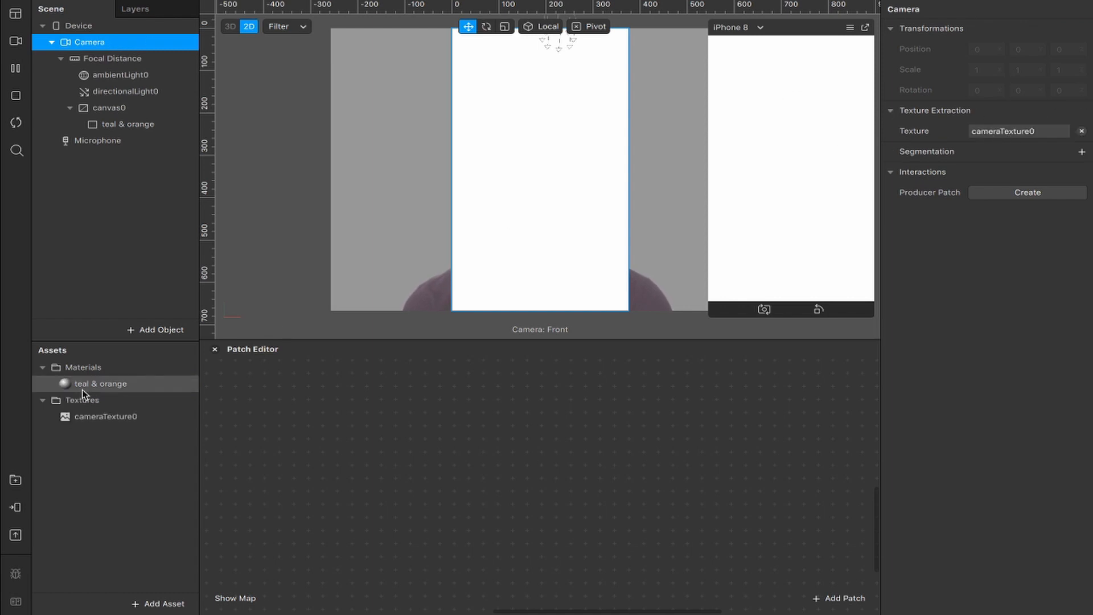
pyautogui.moveTo(107, 418); pyautogui.dragTo(302, 438)
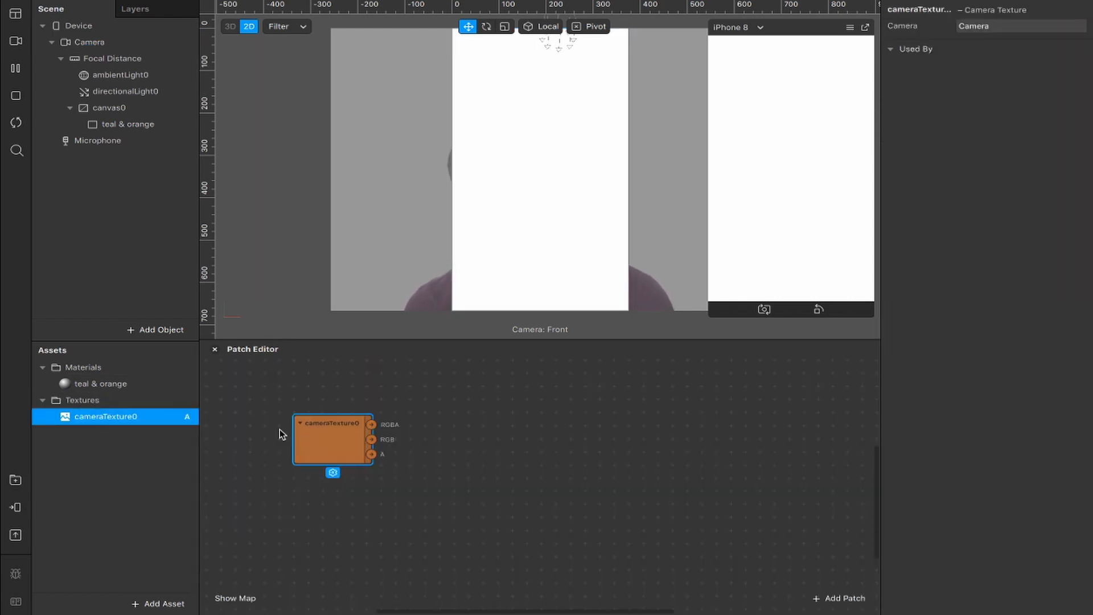
# Step: Search the AR Library's patch assets for teal and import the Teal & Orange patch into the Untitled project
pyautogui.click(15, 480)
pyautogui.click(271, 248)
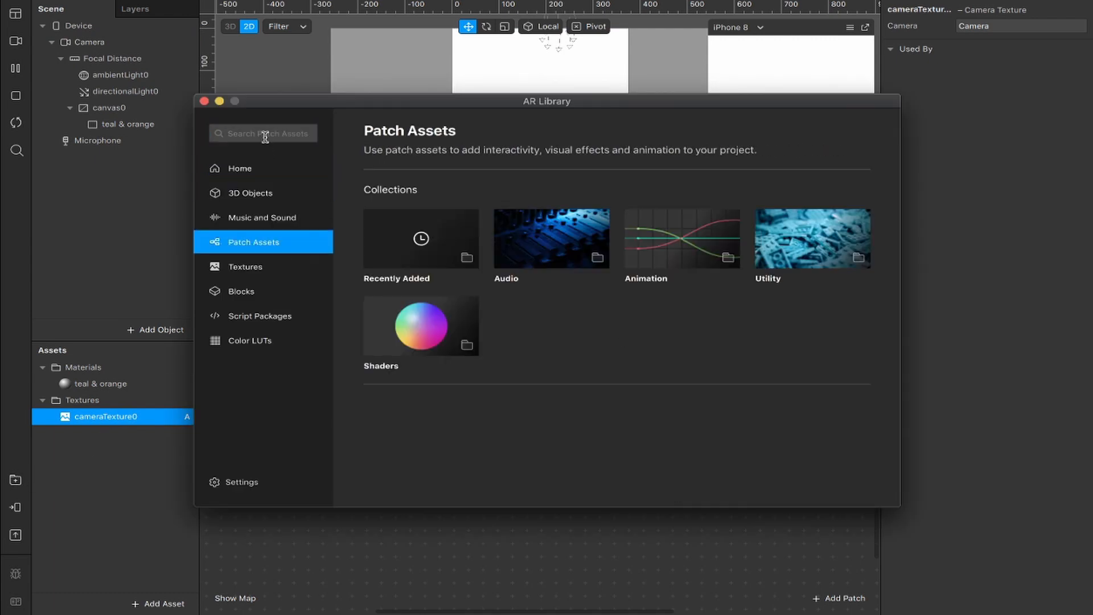
pyautogui.click(265, 134)
pyautogui.write('teal')
pyautogui.press('Return')
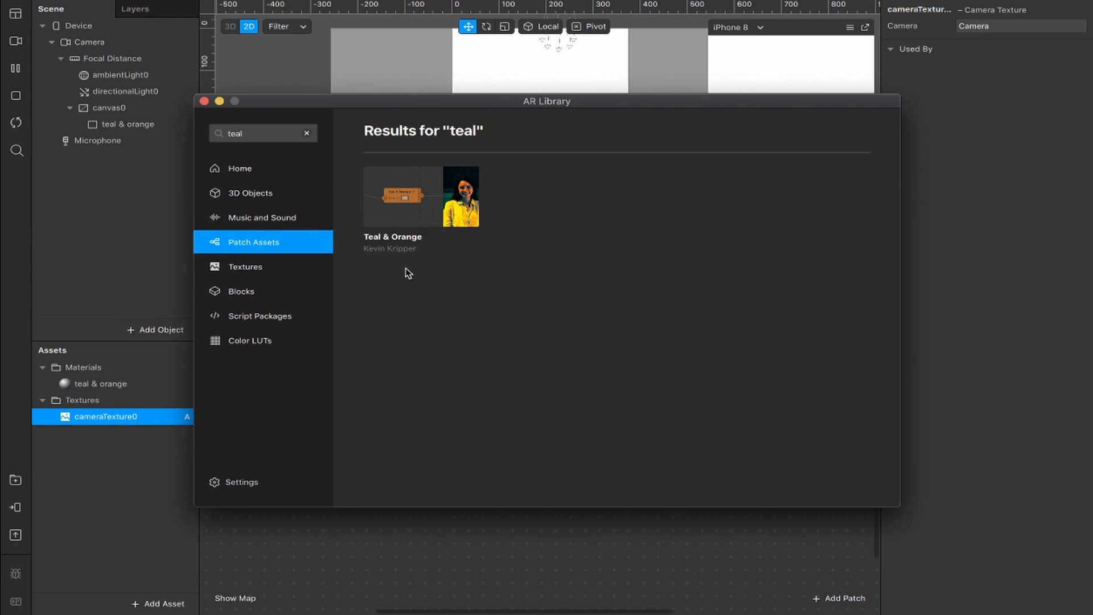
pyautogui.click(415, 194)
pyautogui.click(813, 160)
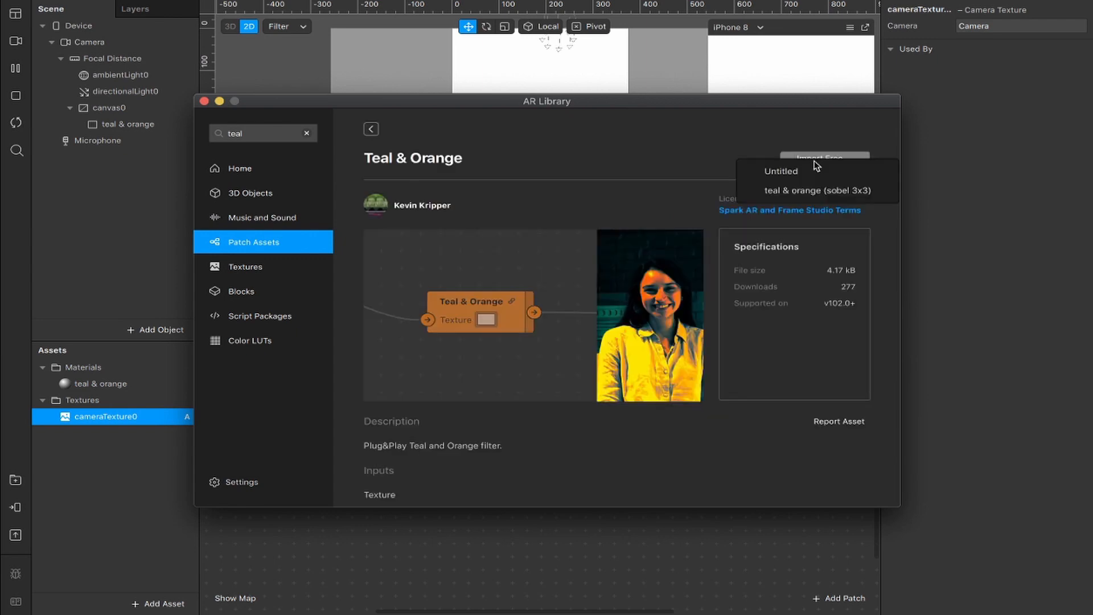
pyautogui.click(792, 170)
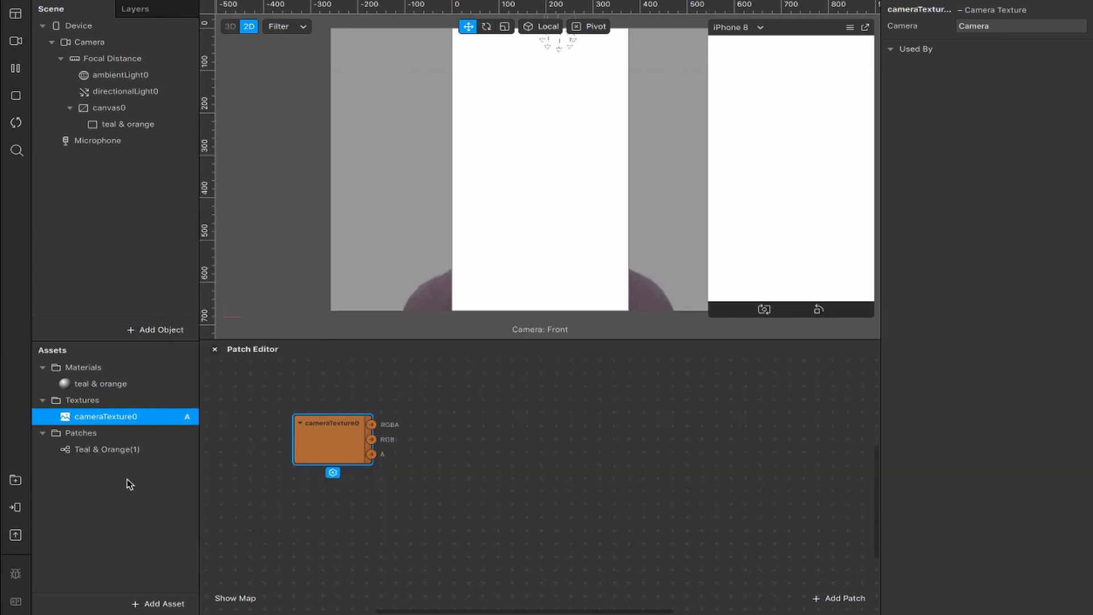
# Step: Route the camera texture's RGBA output through the Teal & Orange patch into the teal & orange material's diffuse texture
pyautogui.click(122, 450)
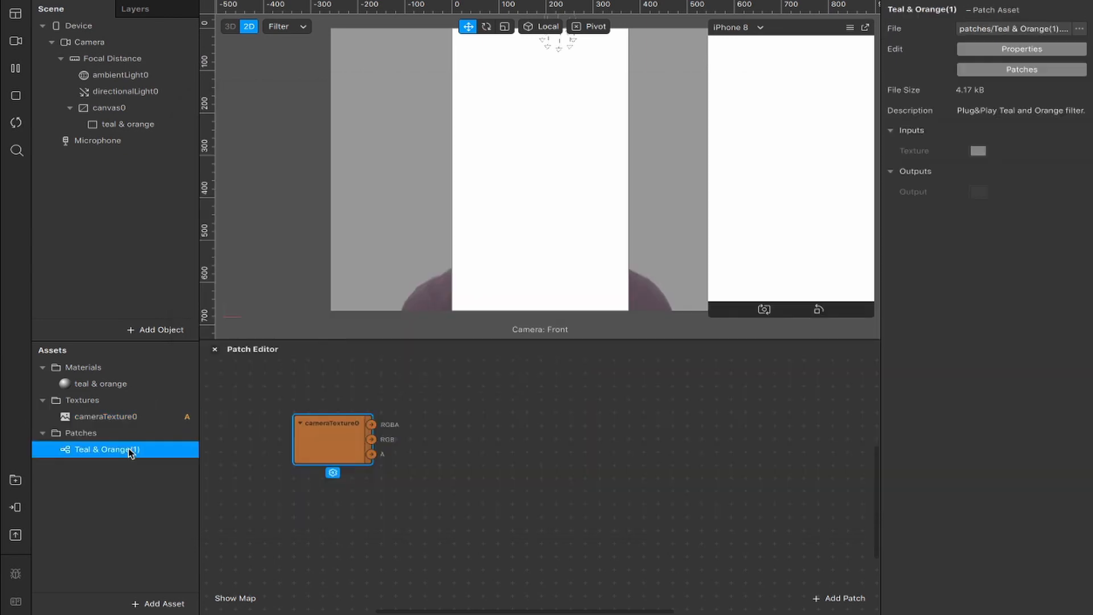
pyautogui.moveTo(300, 423); pyautogui.dragTo(441, 435)
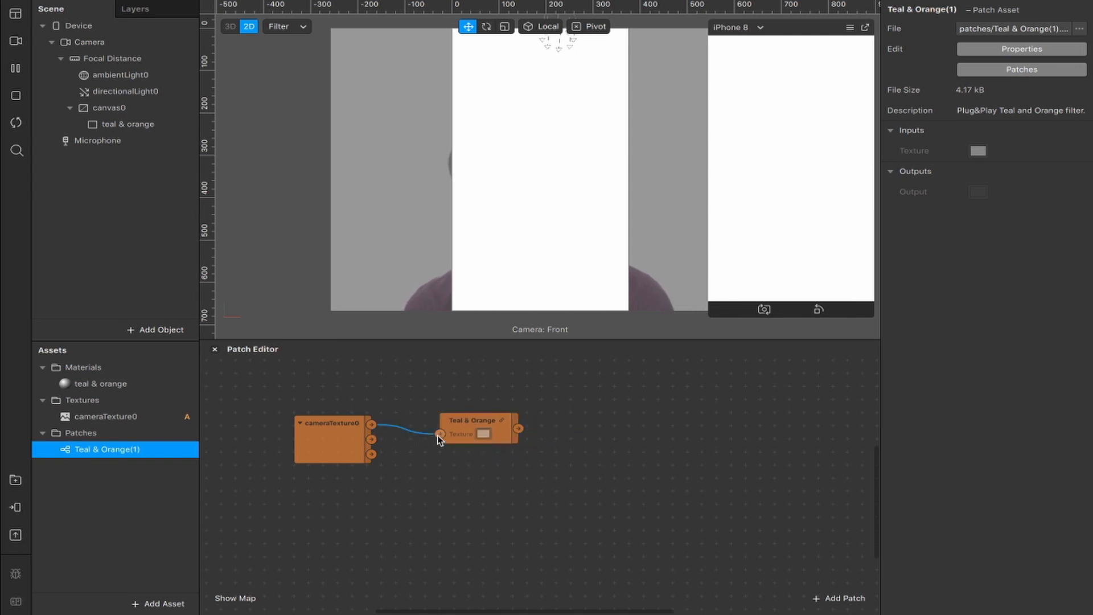
pyautogui.click(132, 388)
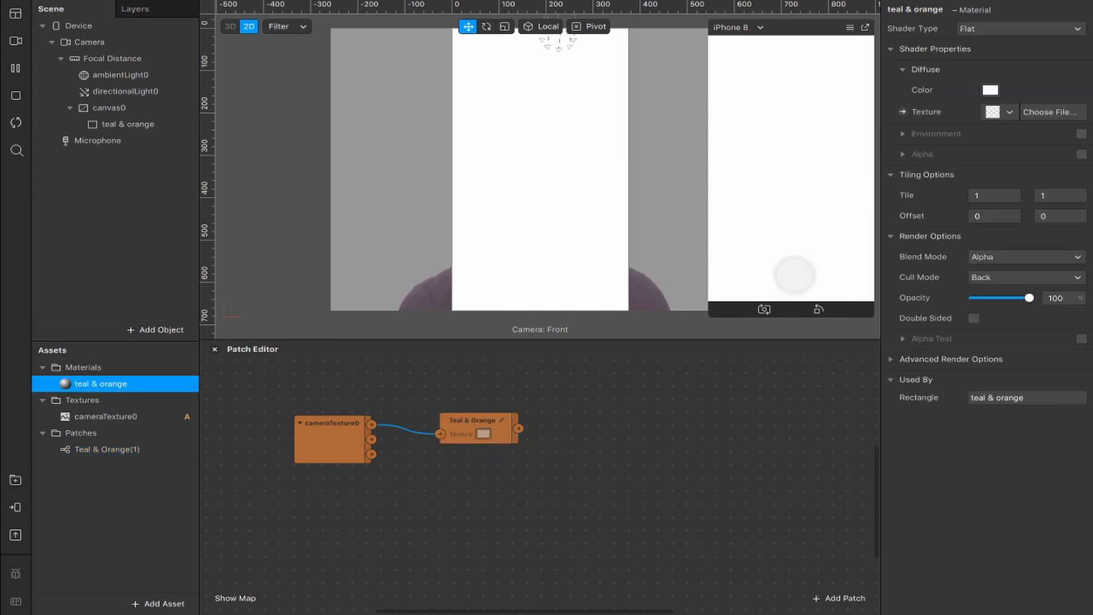
pyautogui.click(903, 113)
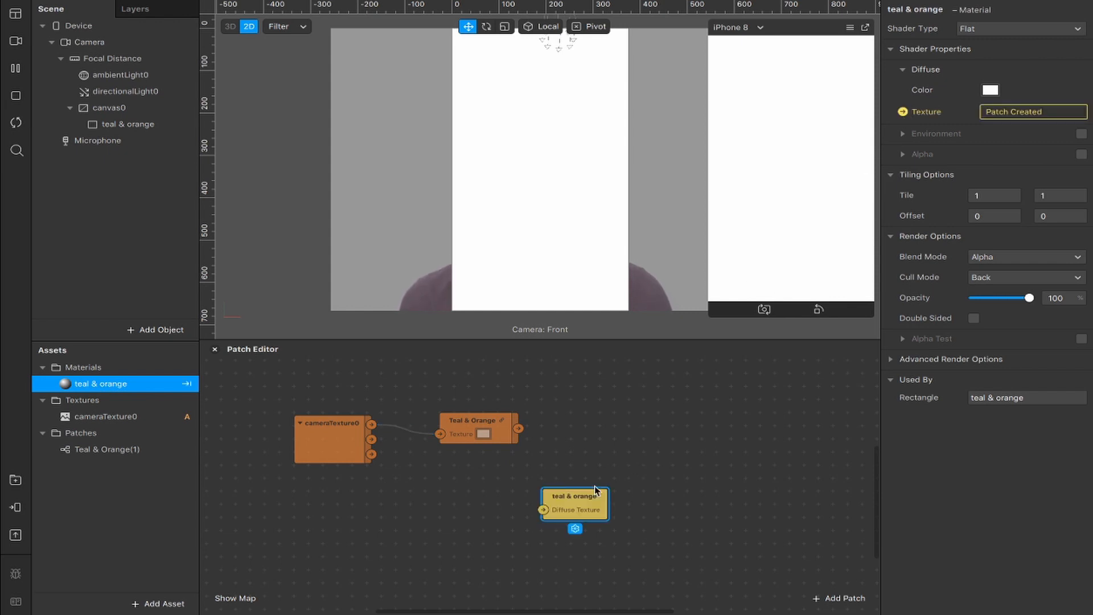
pyautogui.moveTo(596, 488); pyautogui.dragTo(638, 426)
pyautogui.moveTo(523, 429); pyautogui.dragTo(540, 407)
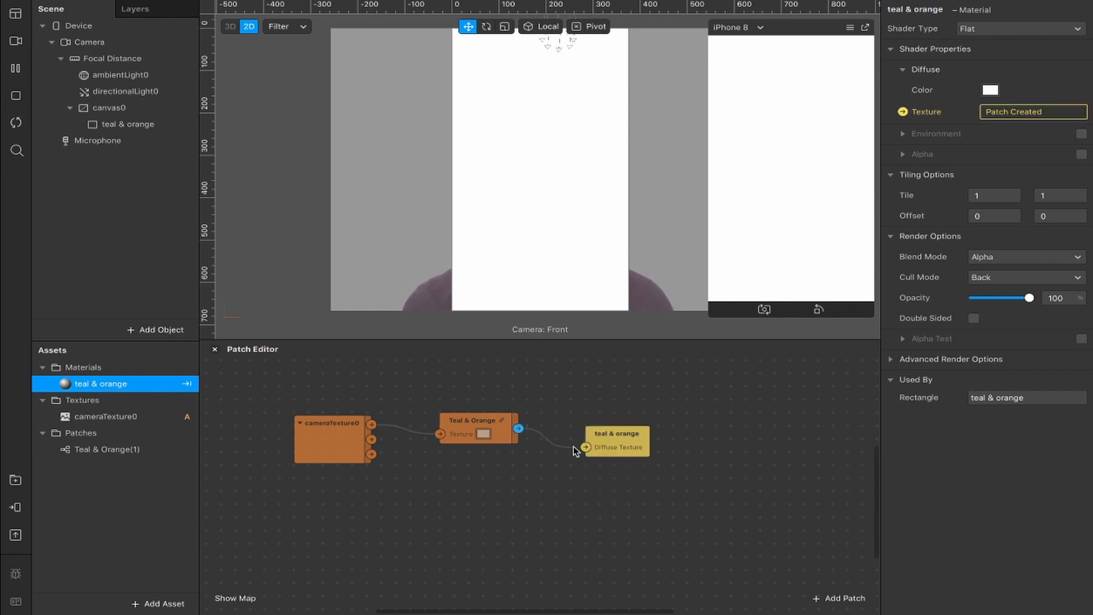
pyautogui.moveTo(584, 451); pyautogui.dragTo(586, 448)
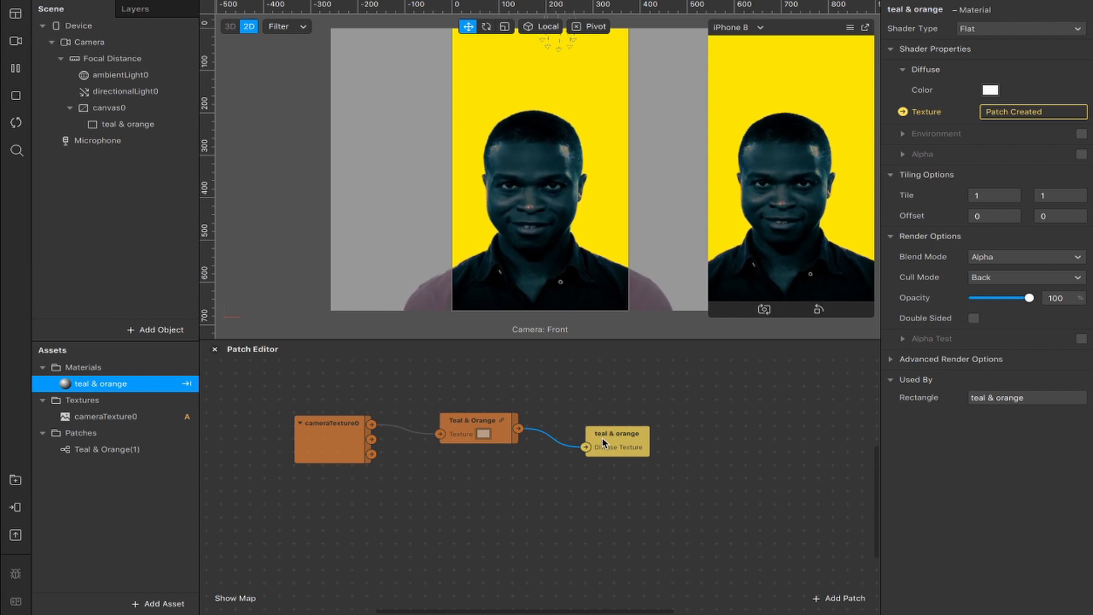
# Step: Preview the filter with the built-in FaceTime HD camera and set the teal & orange material's opacity to 75%
pyautogui.click(16, 40)
pyautogui.click(77, 64)
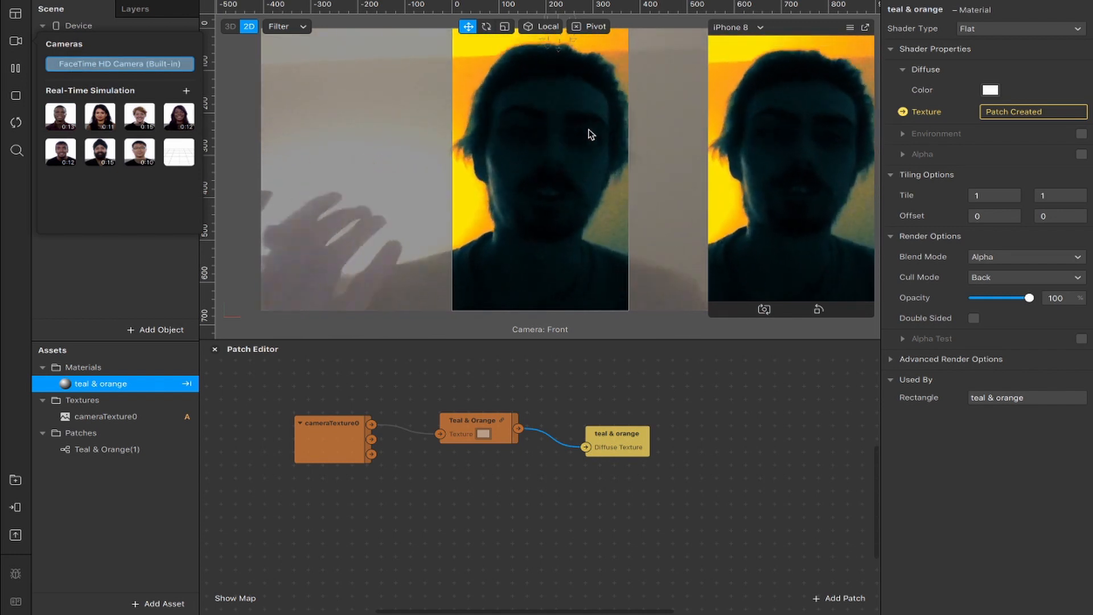
pyautogui.click(1067, 301)
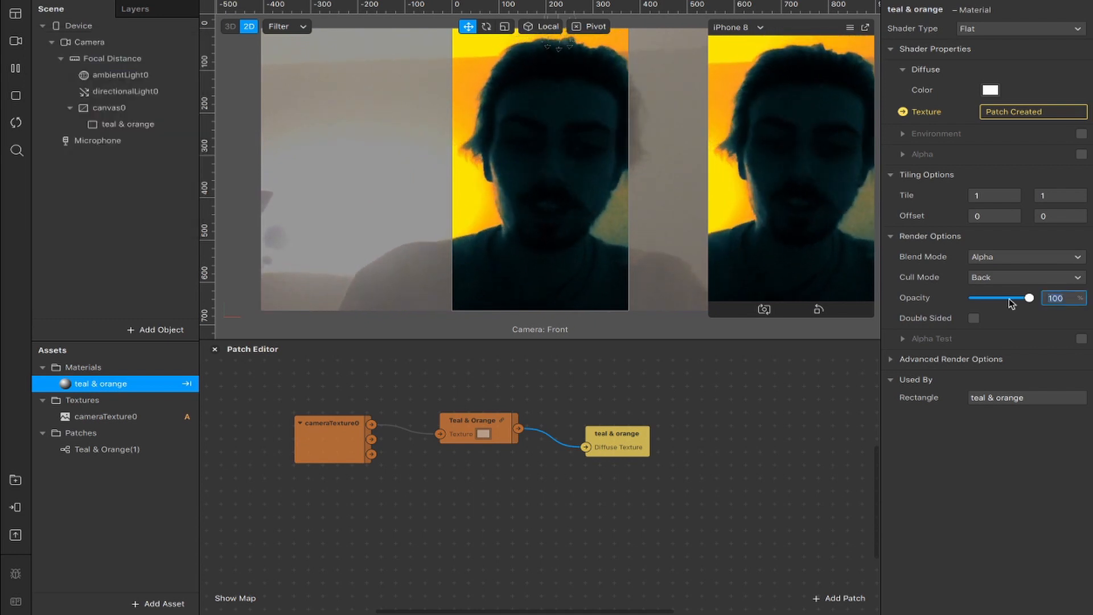
pyautogui.moveTo(1030, 298); pyautogui.dragTo(1007, 300)
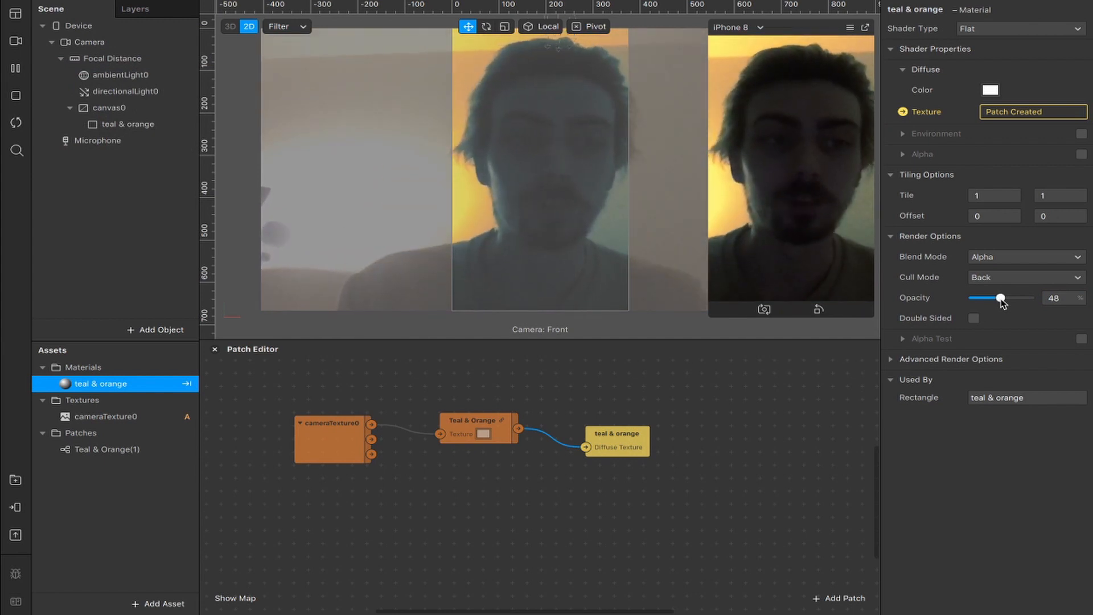
pyautogui.moveTo(1062, 298); pyautogui.dragTo(1018, 299)
pyautogui.write('75')
pyautogui.press('Return')
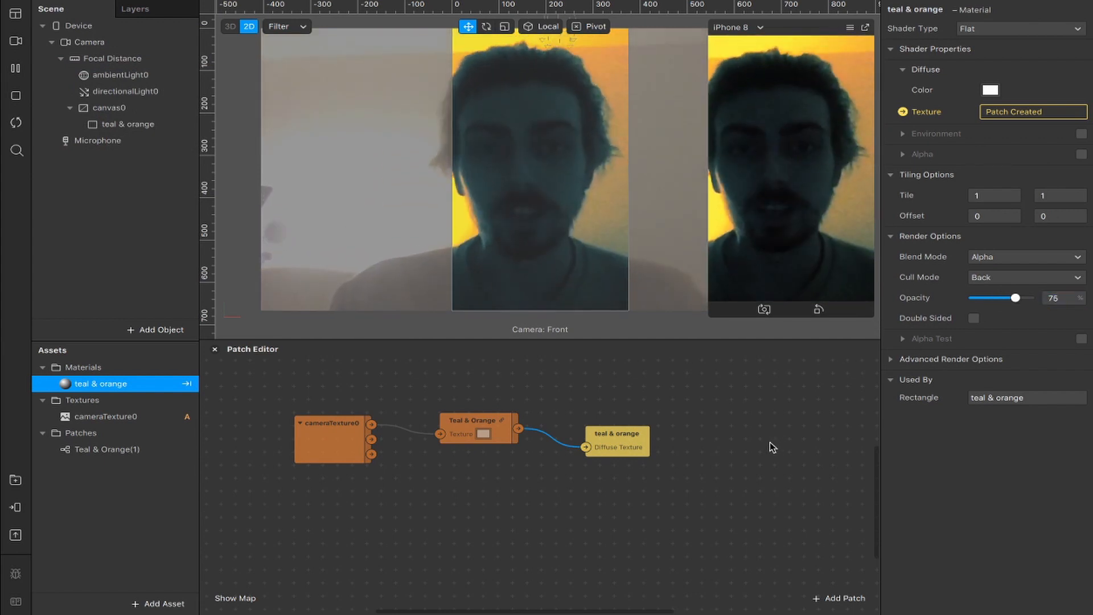
# Step: Add a Screen Tap patch below the texture patches
pyautogui.hscroll(-2, 770, 442)
pyautogui.doubleClick(385, 499)
pyautogui.write('s')
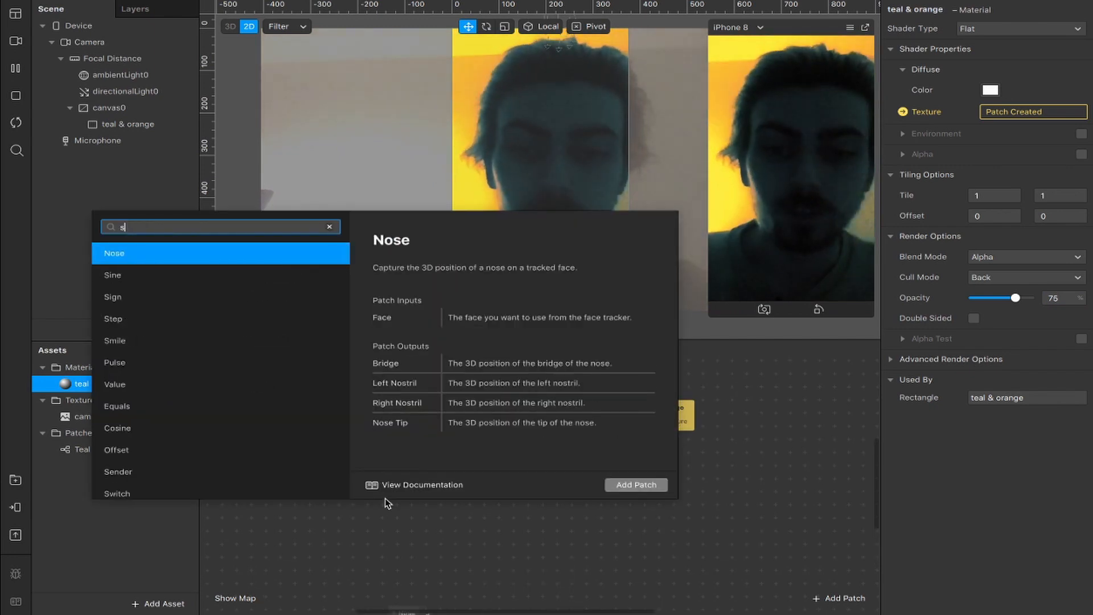
pyautogui.write('creen')
pyautogui.press('Down')
pyautogui.press('Return')
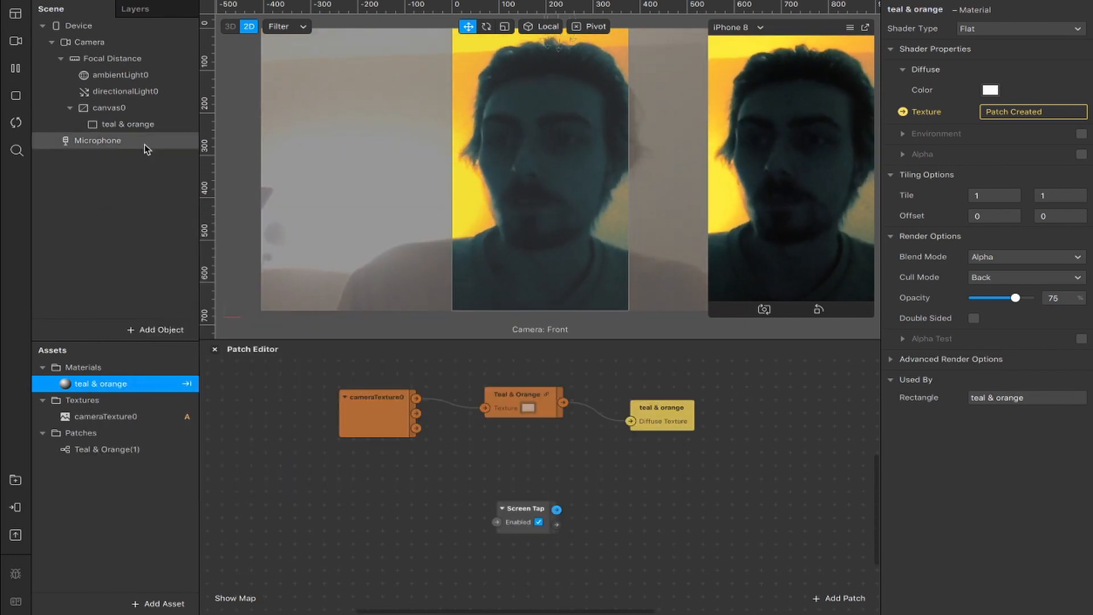
# Step: Create a patch for the teal & orange rectangle's Visible property, drive it from Screen Tap through a Switch, and test tapping
pyautogui.click(135, 126)
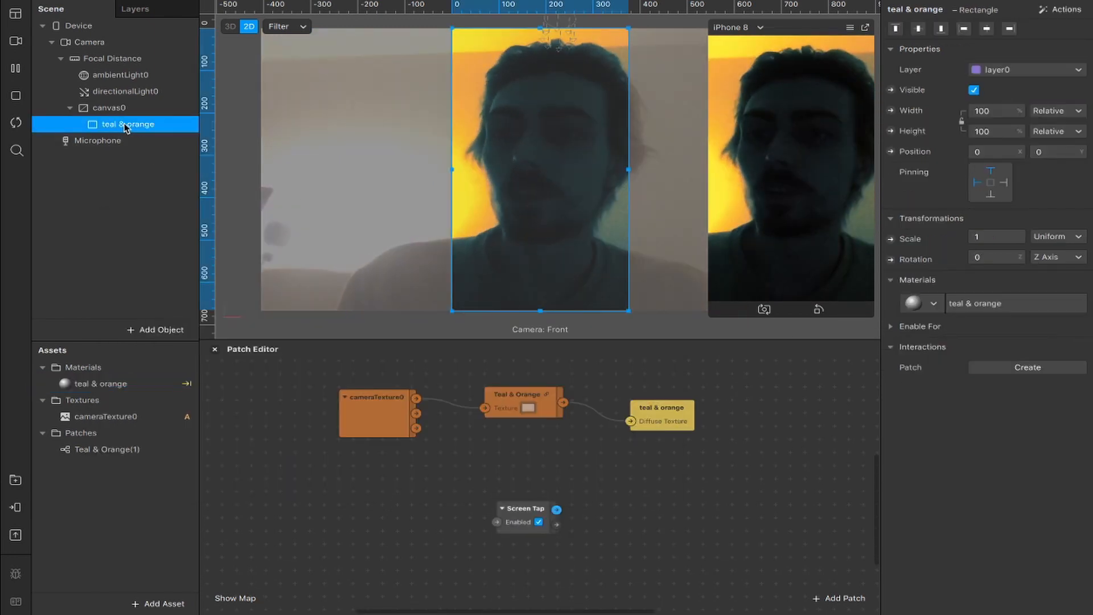
pyautogui.click(892, 91)
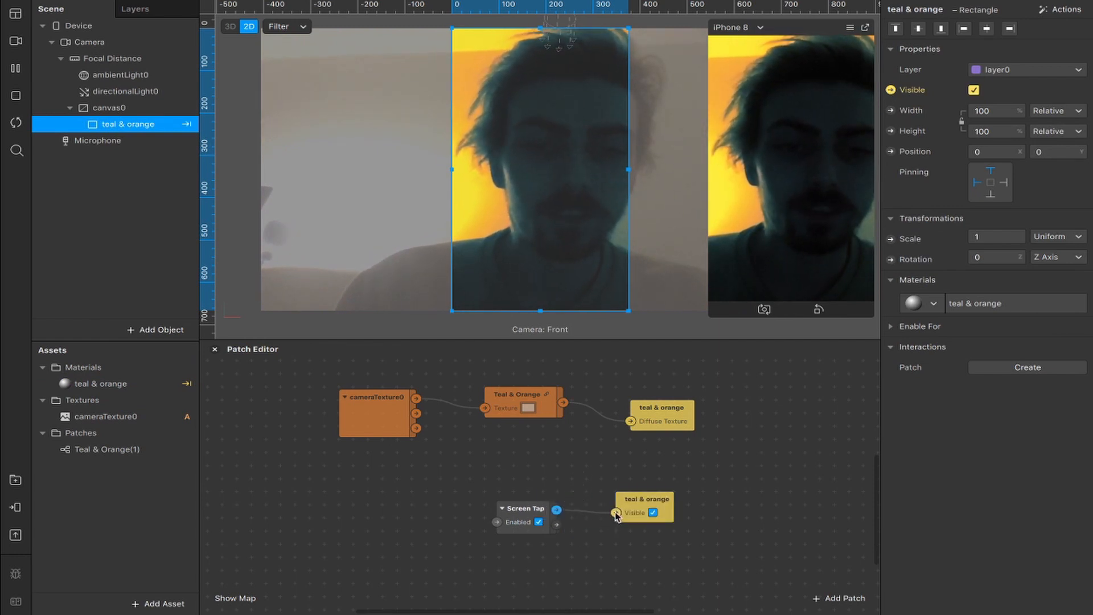
pyautogui.moveTo(616, 515); pyautogui.dragTo(616, 516)
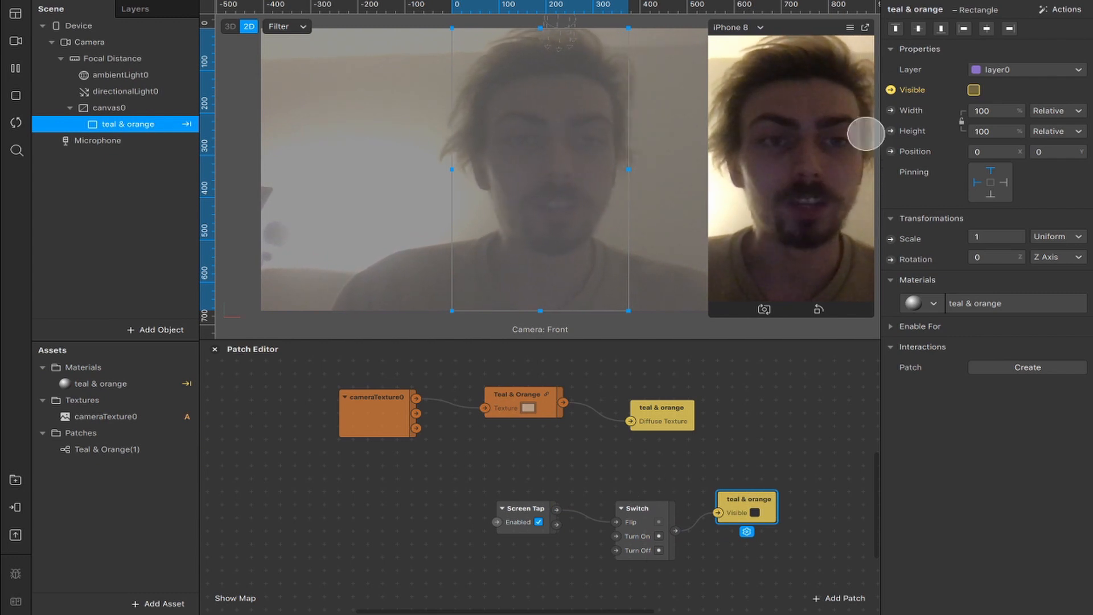
pyautogui.click(833, 240)
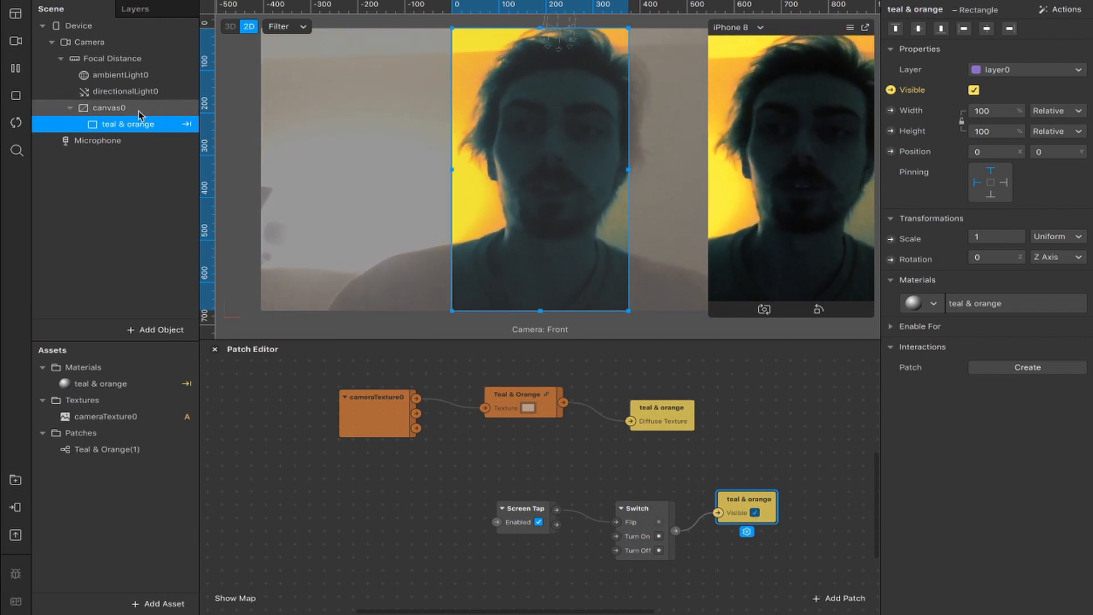
pyautogui.click(121, 384)
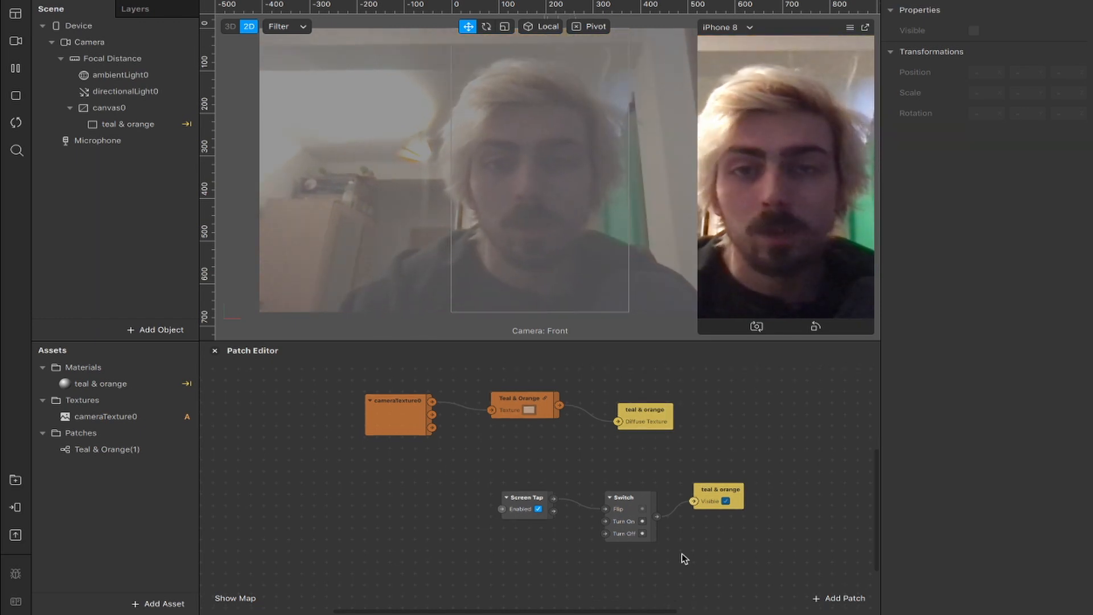
# Step: Delete the Screen Tap and Switch patches and add a Screen Tap and Hold patch in their place
pyautogui.moveTo(649, 561); pyautogui.dragTo(505, 483)
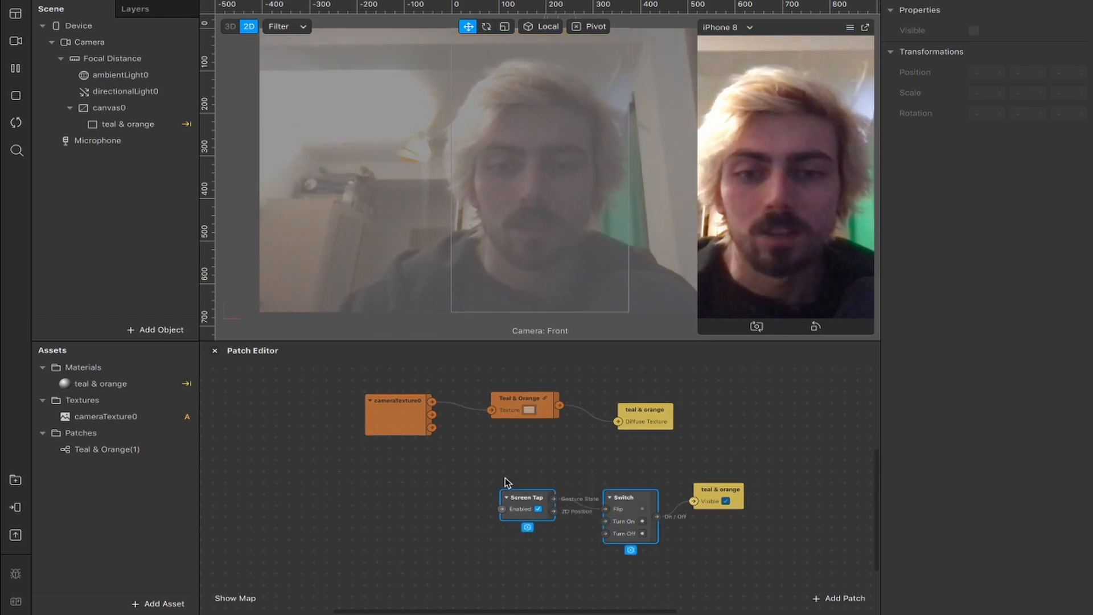
pyautogui.press('Delete')
pyautogui.doubleClick(544, 504)
pyautogui.write('screen')
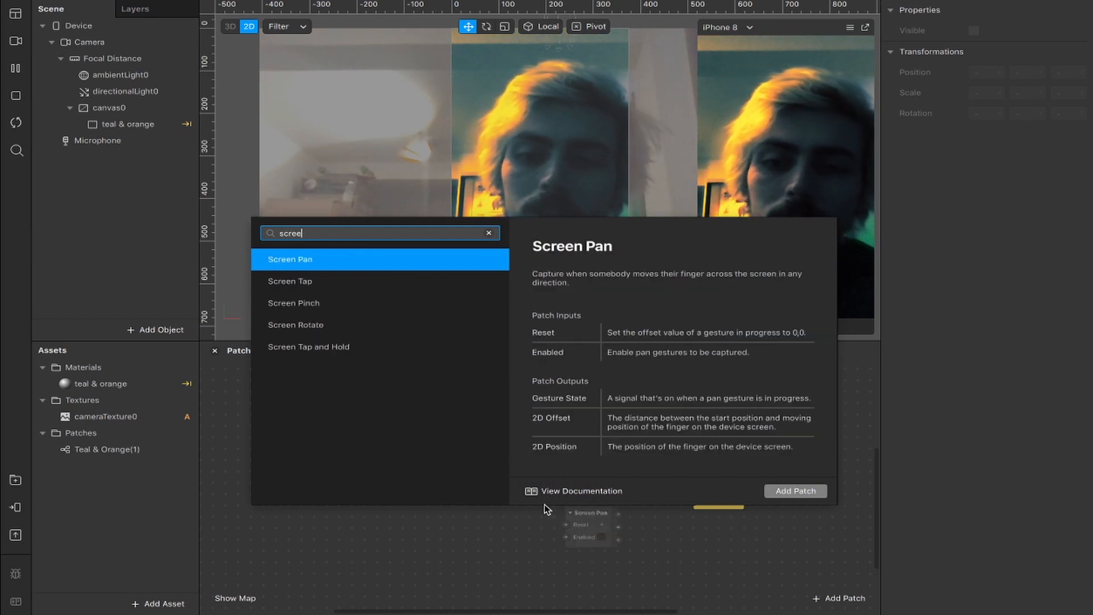
pyautogui.press('Down')
pyautogui.press('Down')
pyautogui.press('Down')
pyautogui.press('Down')
pyautogui.press('Return')
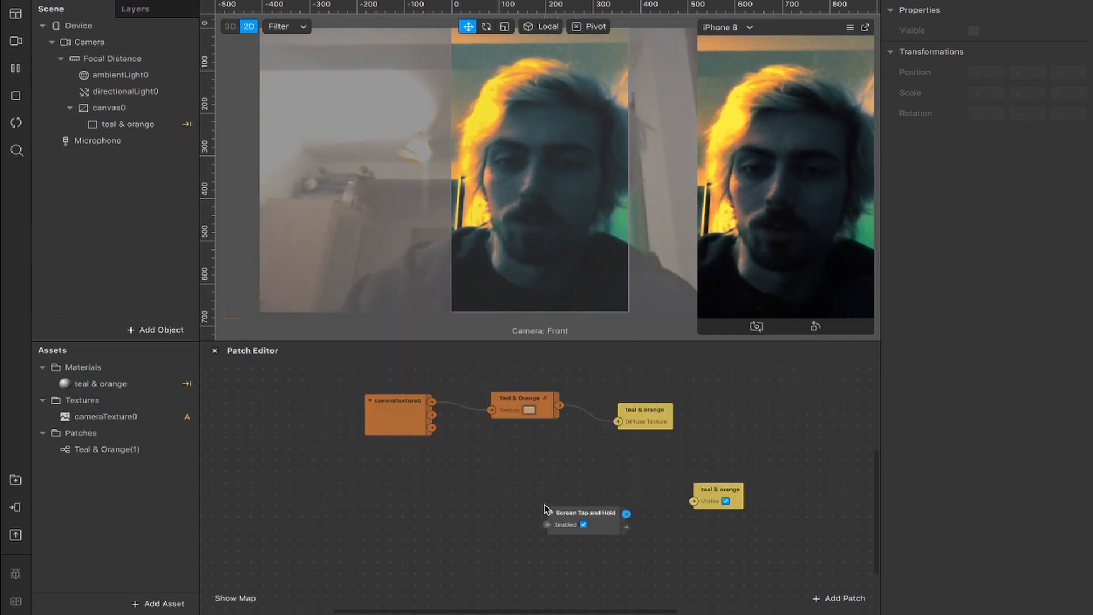
# Step: Connect Screen Tap and Hold's first output to the rectangle's Visible input and test holding in the preview
pyautogui.moveTo(617, 522); pyautogui.dragTo(549, 507)
pyautogui.click(556, 497)
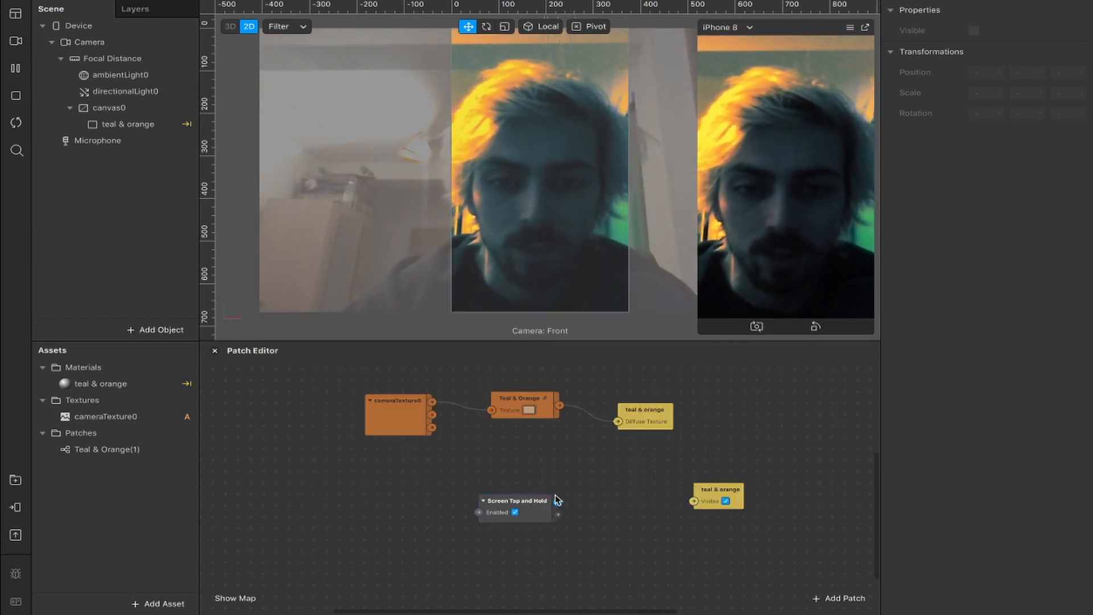
pyautogui.moveTo(613, 476); pyautogui.dragTo(692, 500)
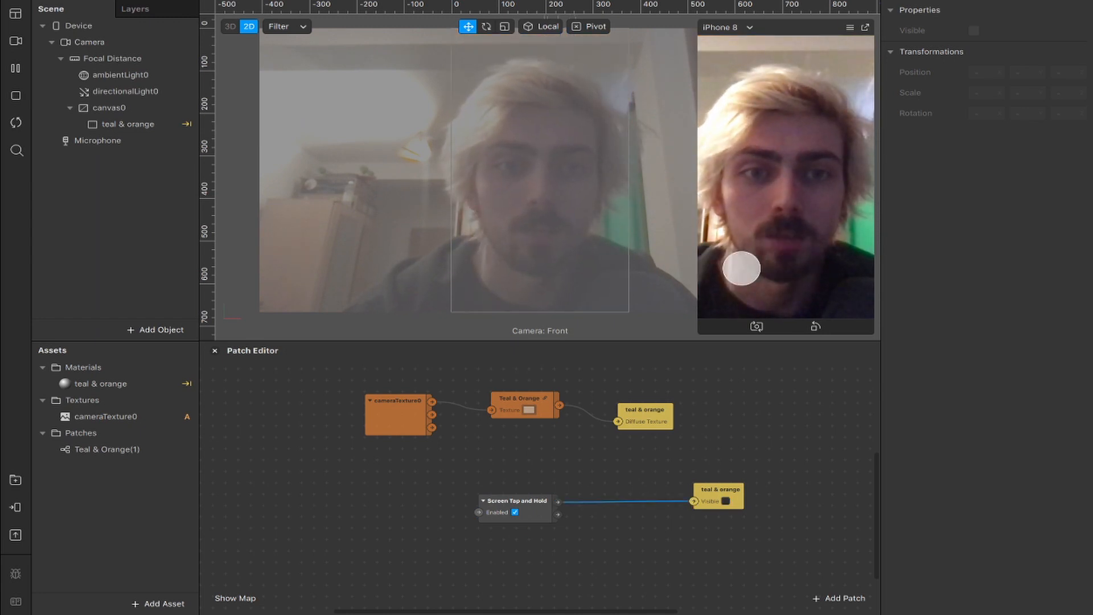
pyautogui.click(742, 269)
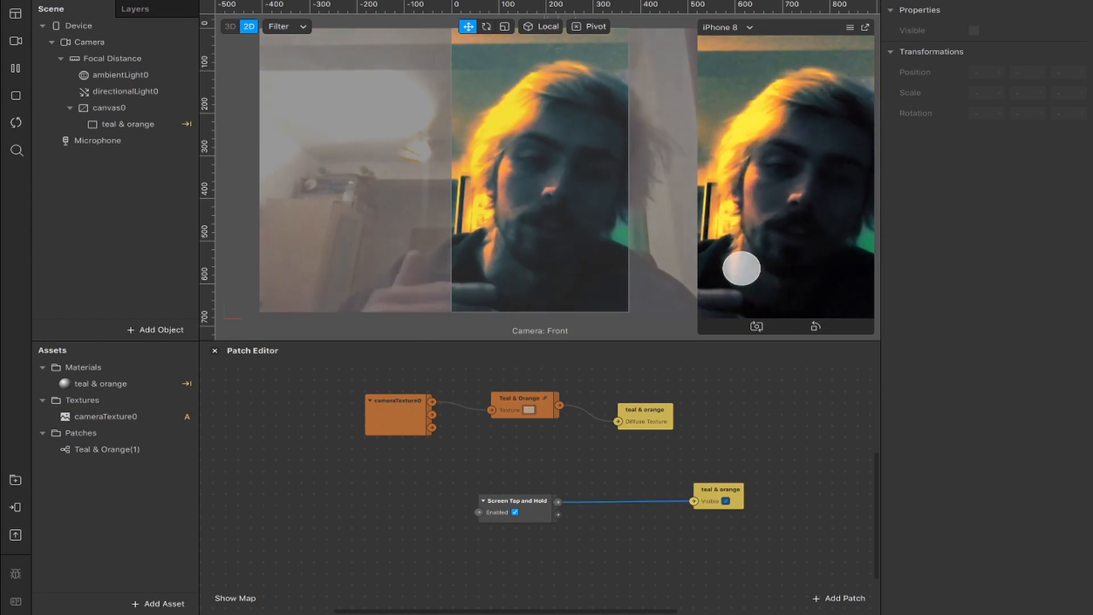
# Step: Duplicate the teal & orange rectangle in the canvas and rename the copy rectangle
pyautogui.click(123, 125)
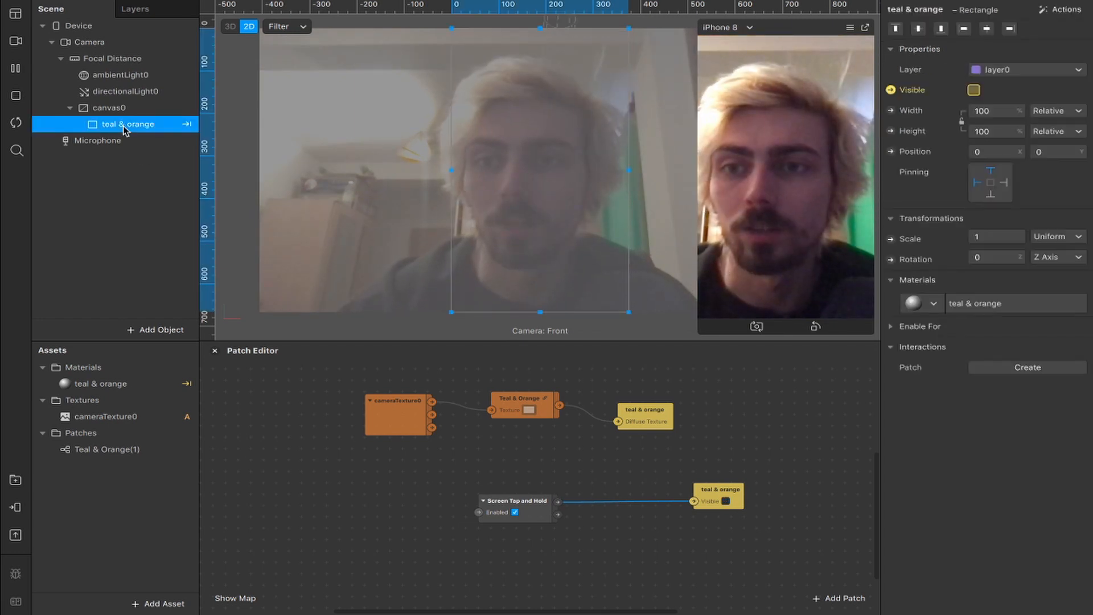
pyautogui.rightClick(123, 125)
pyautogui.click(175, 257)
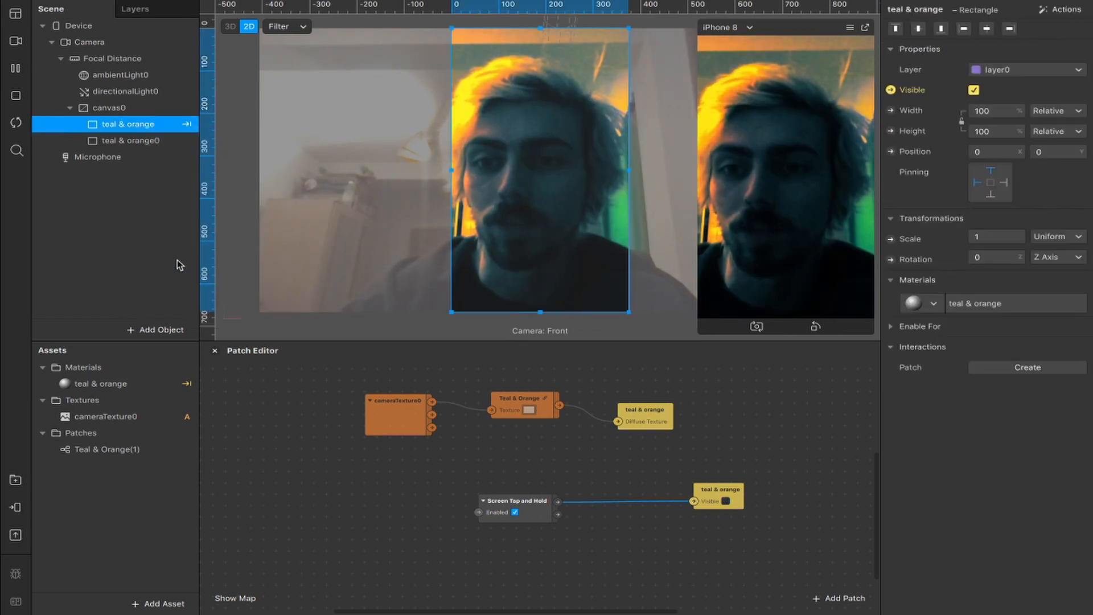
pyautogui.doubleClick(137, 144)
pyautogui.write('recta')
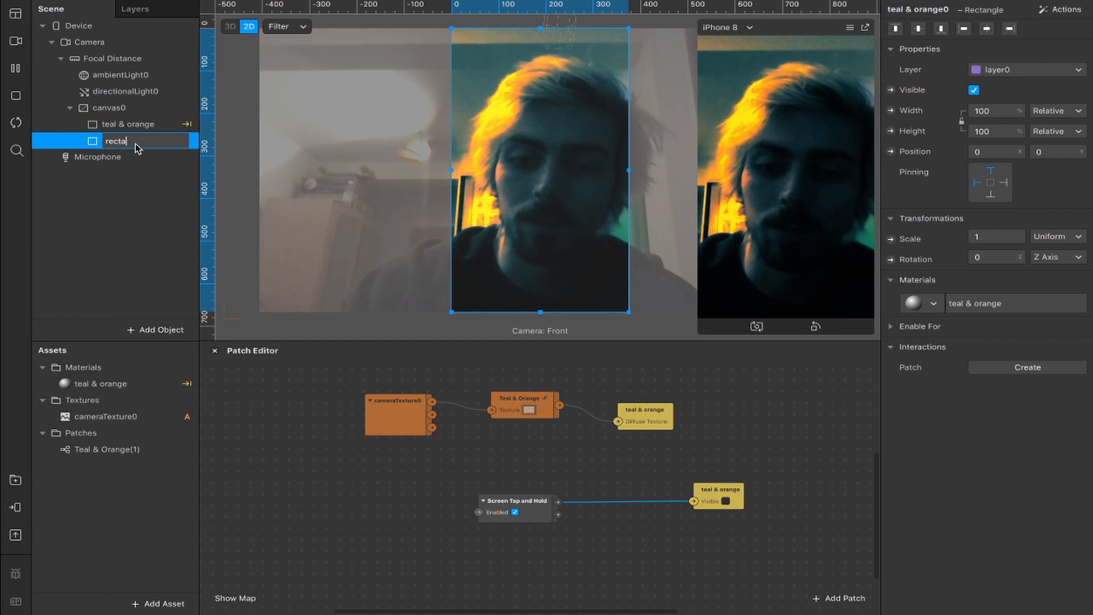
pyautogui.write('ngle')
pyautogui.press('Return')
# Step: Create a new material for the rectangle object and rename that material rectangle
pyautogui.click(934, 303)
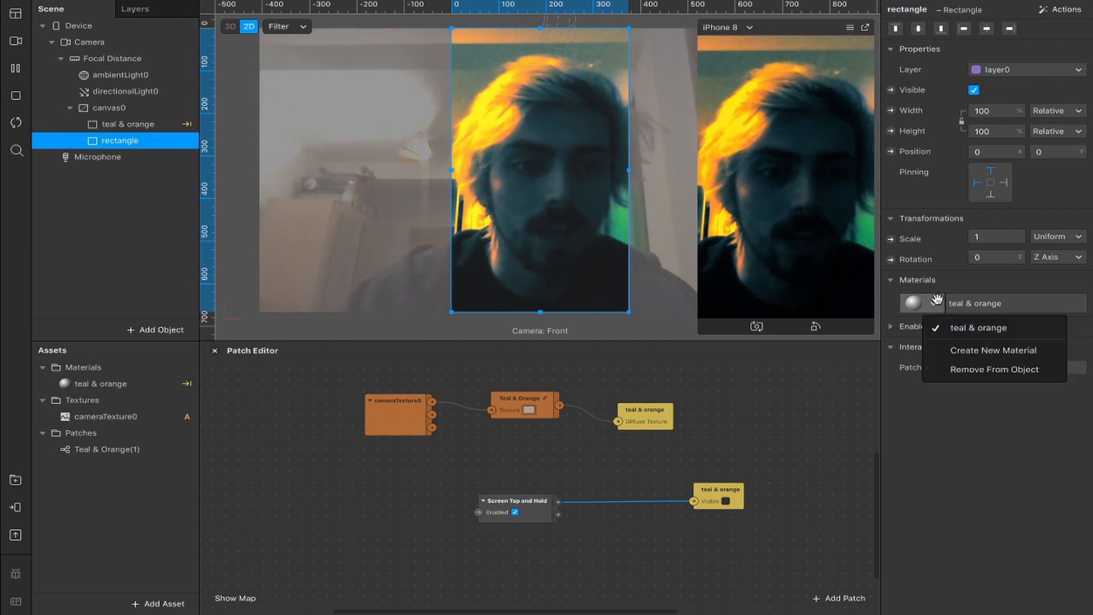
pyautogui.click(937, 352)
pyautogui.doubleClick(113, 401)
pyautogui.write('r')
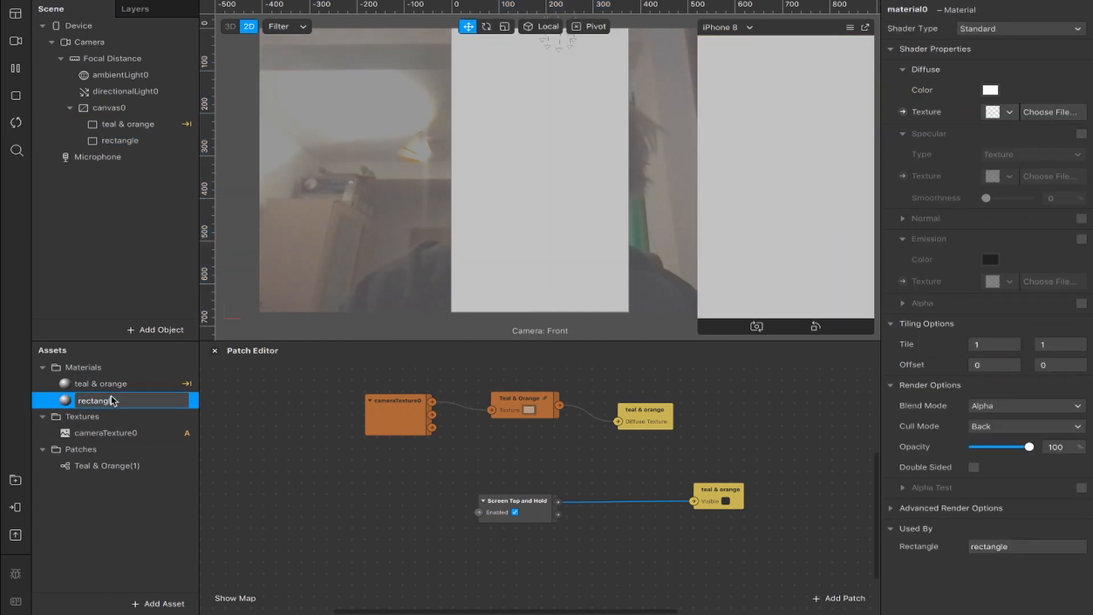
pyautogui.write('ectangle')
pyautogui.press('Return')
# Step: Set the rectangle material's shader type to Flat and its diffuse texture to cameraTexture0
pyautogui.click(1002, 28)
pyautogui.click(1001, 32)
pyautogui.click(1003, 111)
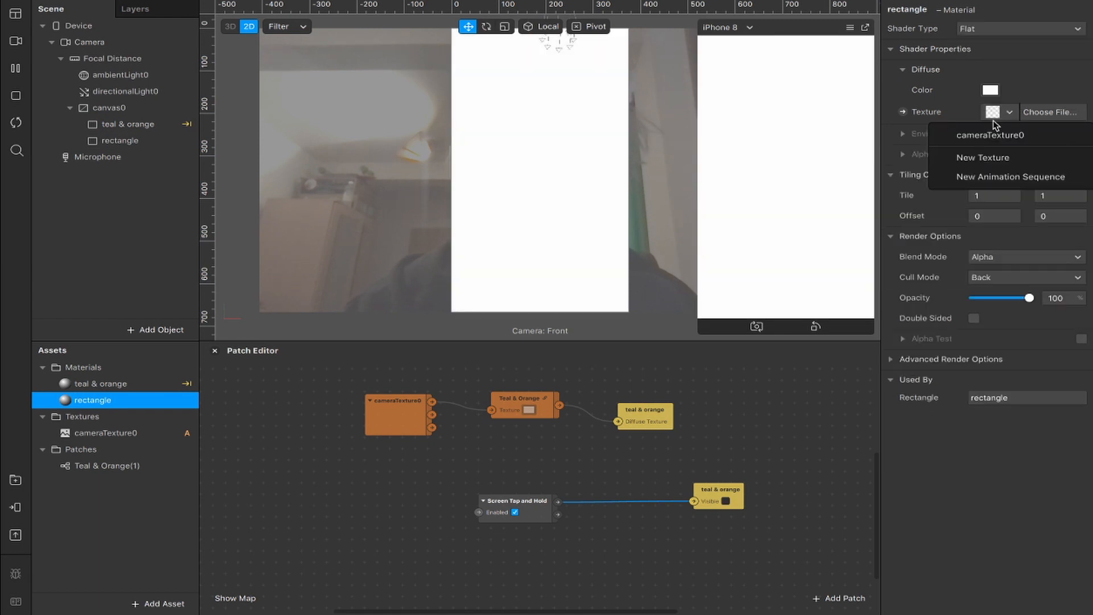
pyautogui.click(1002, 130)
# Step: Create a patch for the rectangle's Visible property and place it below the teal & orange Visible patch
pyautogui.click(110, 142)
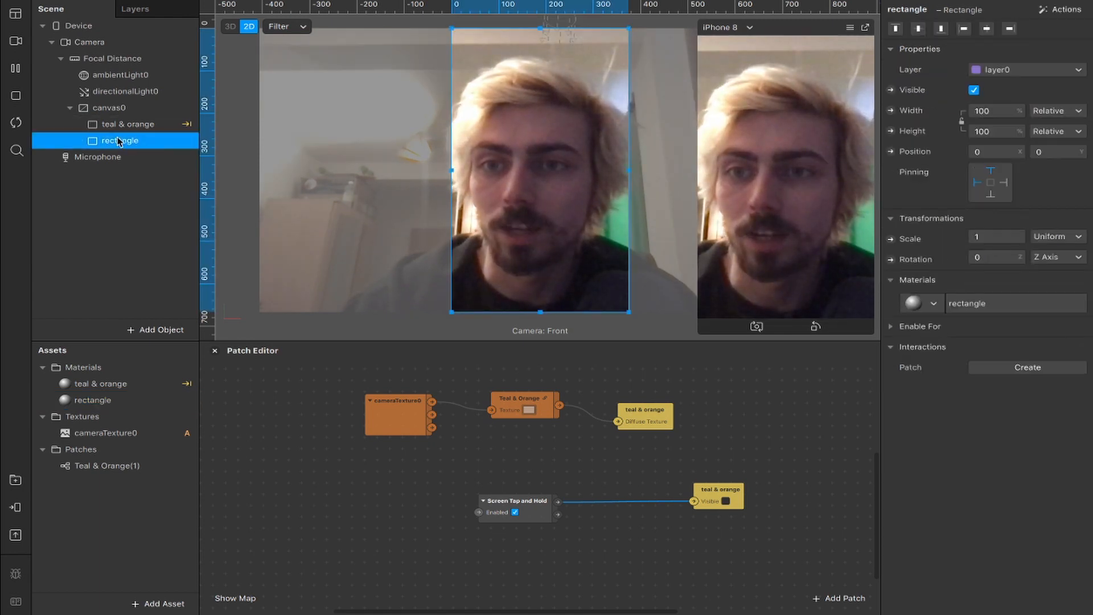
pyautogui.click(891, 90)
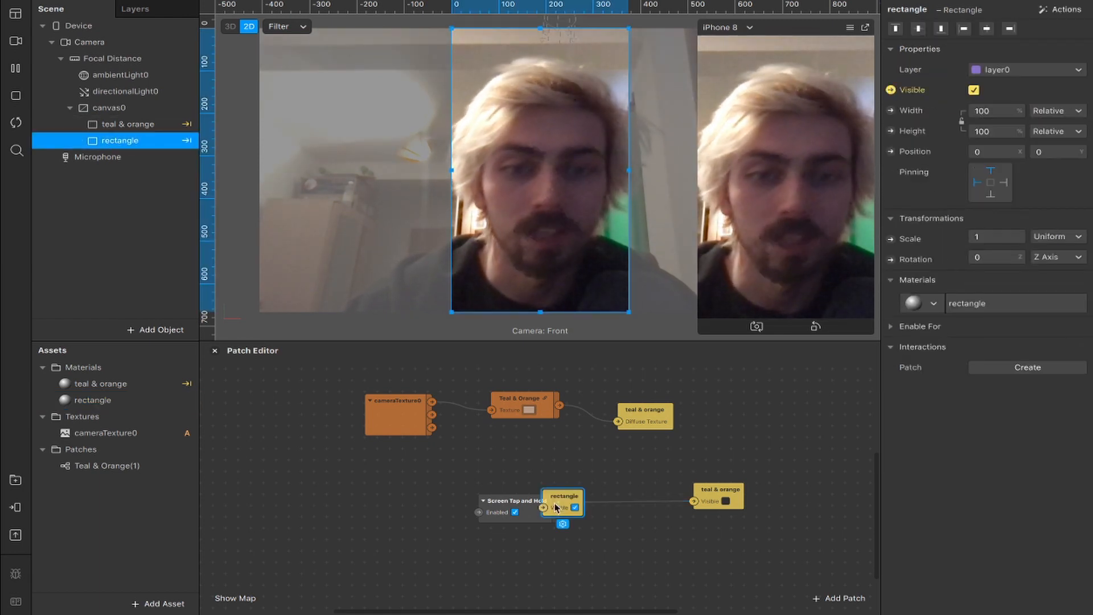
pyautogui.moveTo(562, 495); pyautogui.dragTo(716, 524)
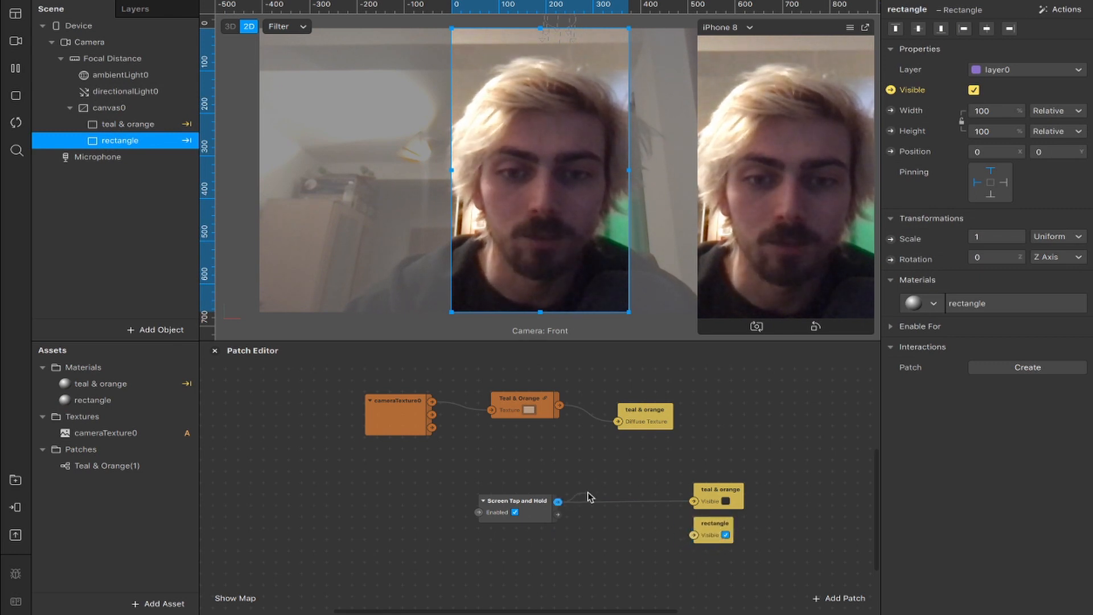
# Step: Connect Screen Tap and Hold's first output through a Not patch to the rectangle's Visible input and test it in the preview
pyautogui.moveTo(588, 493); pyautogui.dragTo(588, 530)
pyautogui.write('not')
pyautogui.press('Return')
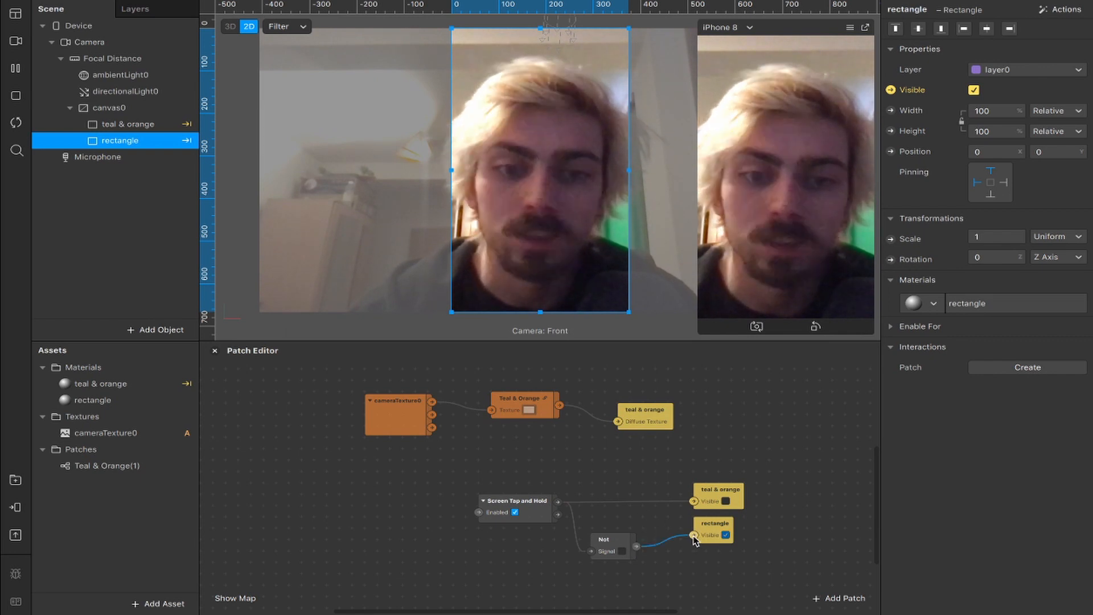
pyautogui.click(822, 254)
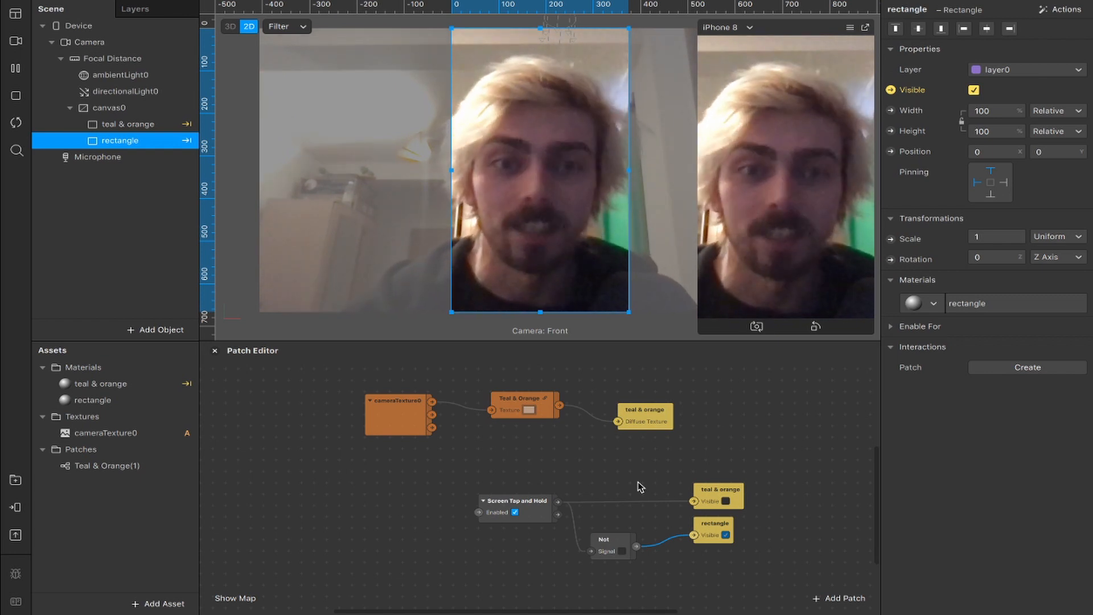
# Step: Search the AR Library's patch assets for sobel and import Sobel Filter into the project
pyautogui.moveTo(639, 482); pyautogui.dragTo(625, 484)
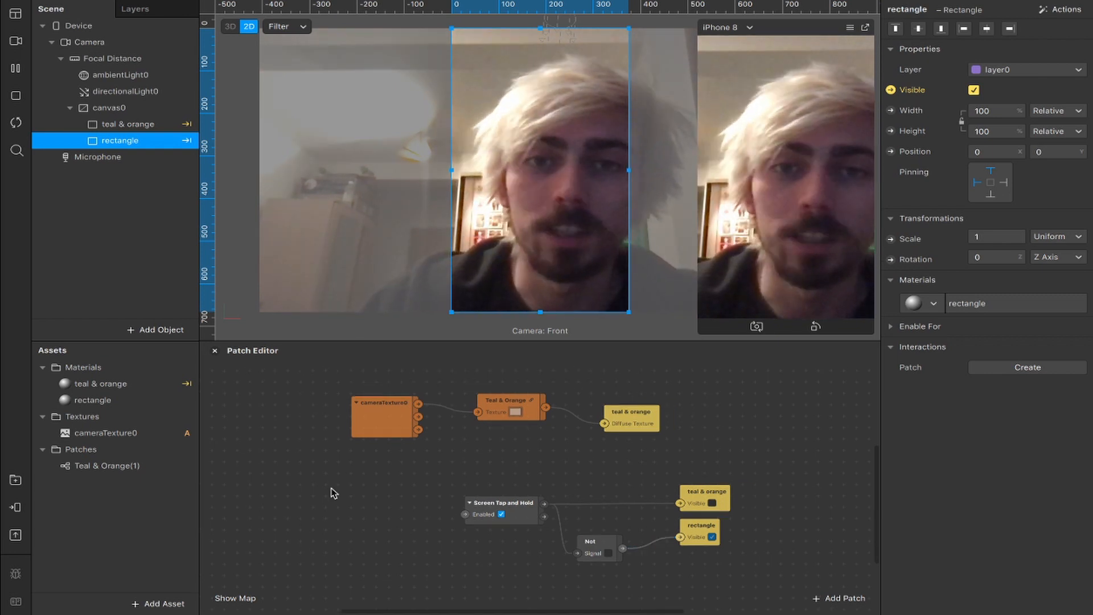
pyautogui.click(16, 480)
pyautogui.click(231, 243)
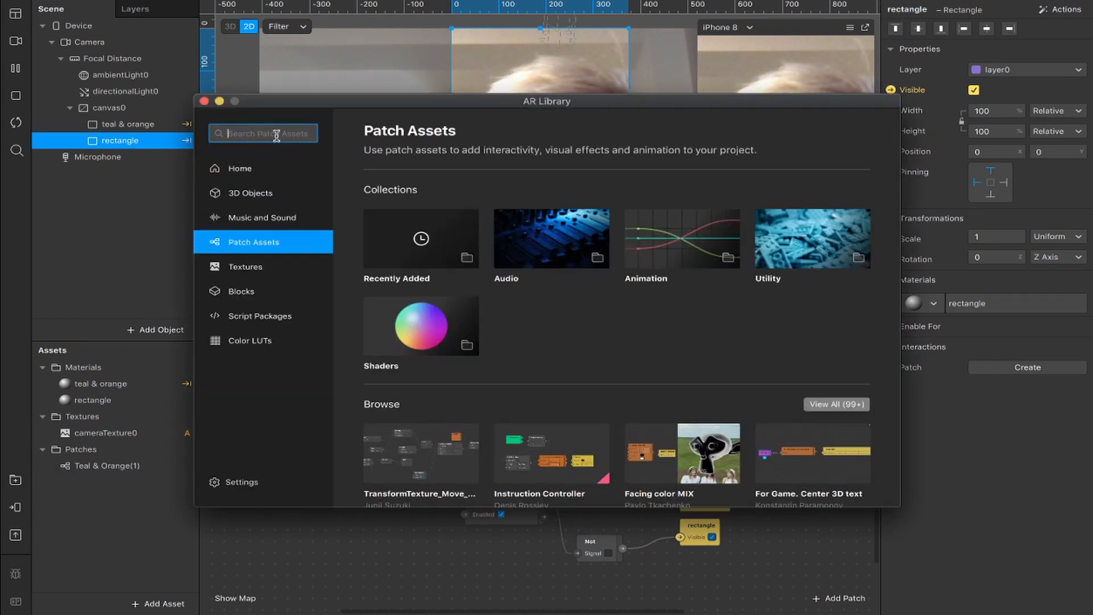
pyautogui.click(276, 135)
pyautogui.write('sobel')
pyautogui.click(421, 214)
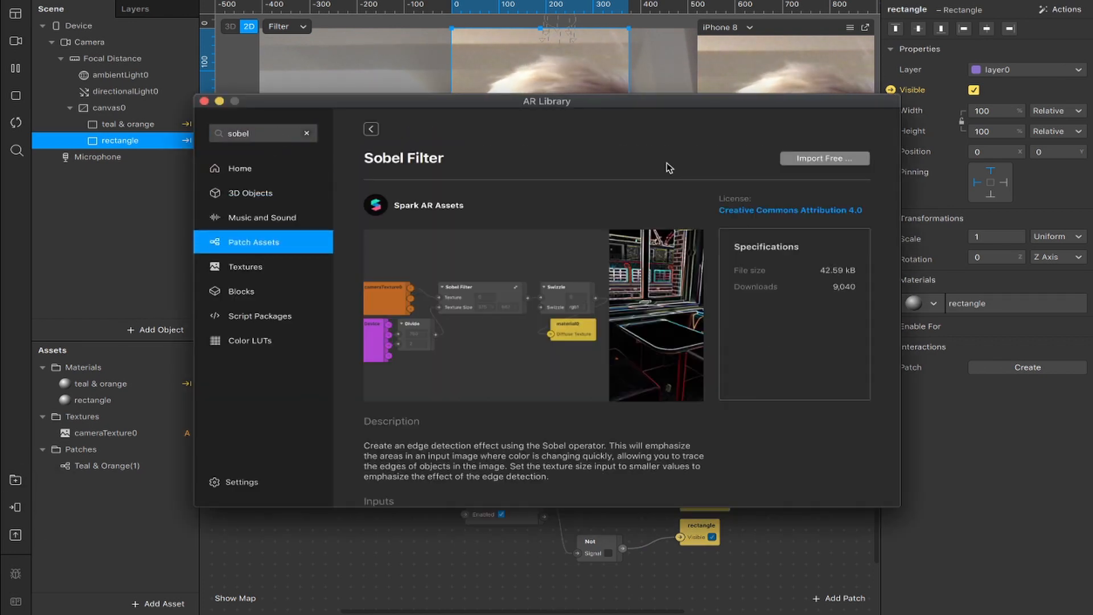
pyautogui.click(815, 162)
pyautogui.click(813, 172)
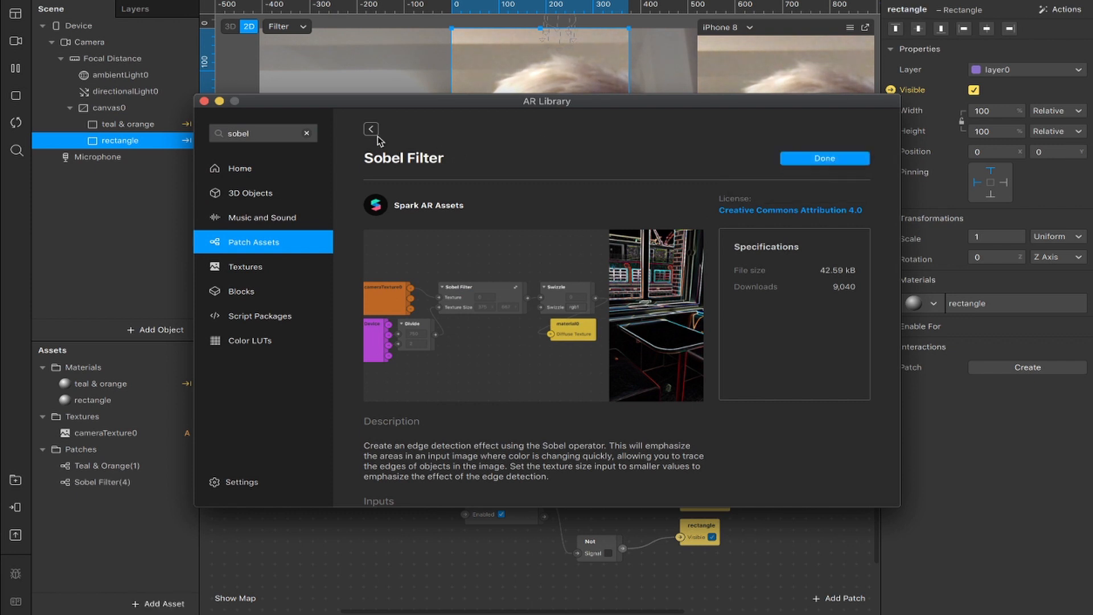
# Step: Search the patch assets for 3x3, import 3x3 Convolution into the teal & orange tutorial video project, and close the AR Library
pyautogui.write('3x3')
pyautogui.press('Return')
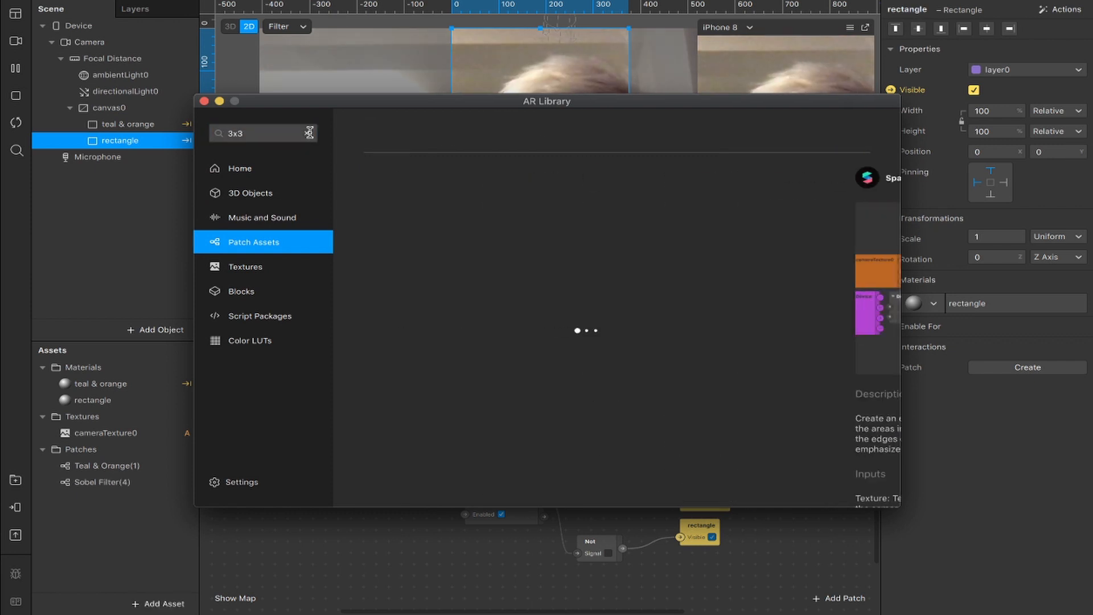
pyautogui.click(445, 218)
pyautogui.click(823, 158)
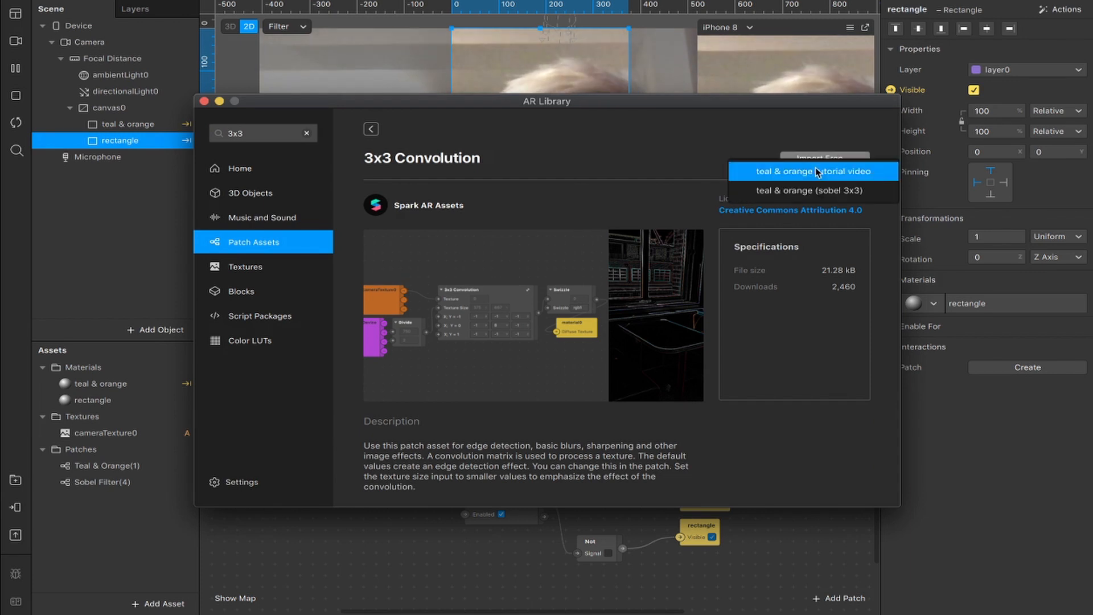
pyautogui.click(818, 171)
pyautogui.click(204, 101)
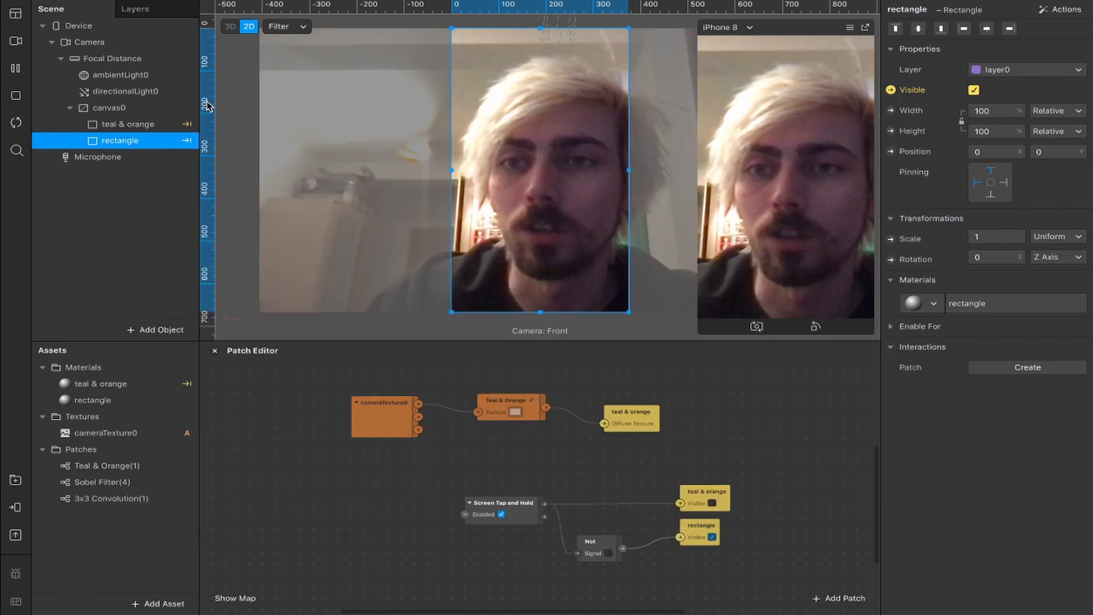
# Step: Add a Device patch below cameraTexture0 and rearrange the existing patches to make room in the graph
pyautogui.click(86, 26)
pyautogui.moveTo(212, 182); pyautogui.dragTo(316, 514)
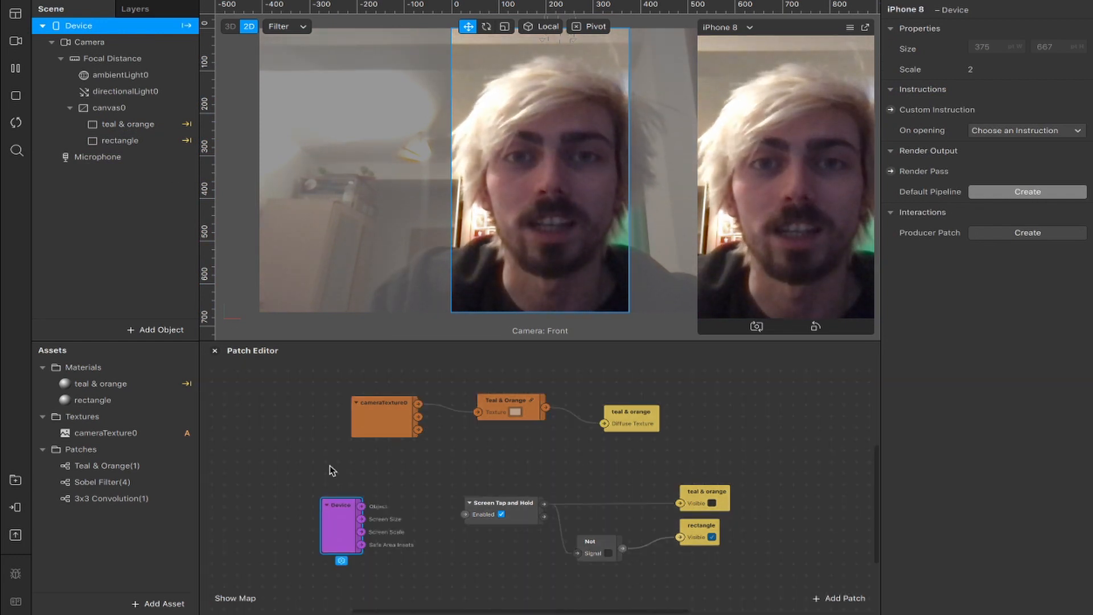
pyautogui.moveTo(480, 473); pyautogui.dragTo(729, 568)
pyautogui.click(459, 428)
pyautogui.moveTo(503, 386); pyautogui.dragTo(592, 464)
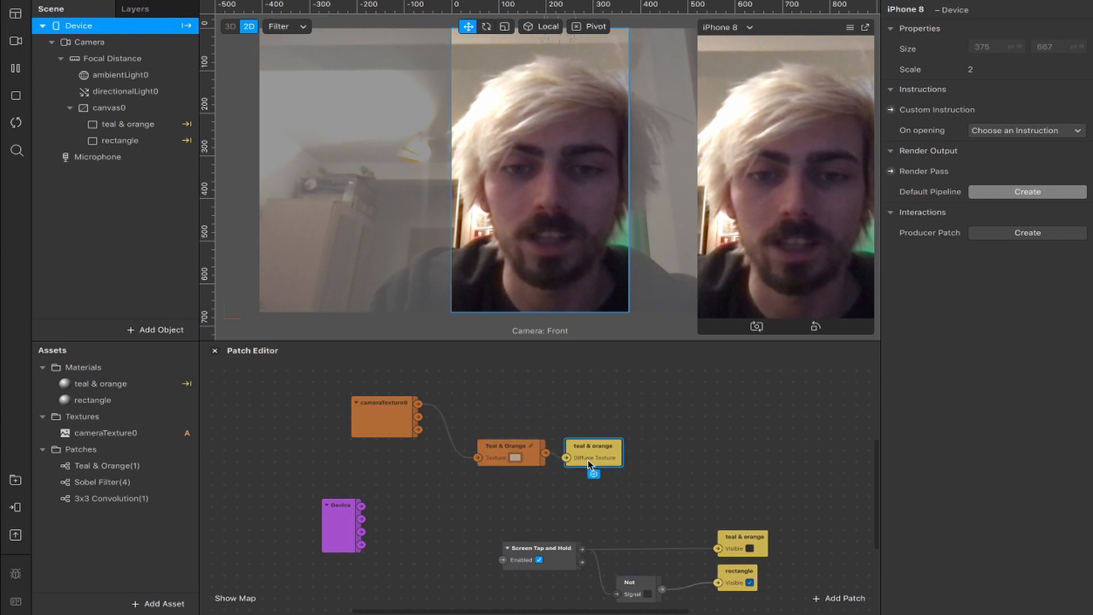
pyautogui.moveTo(384, 411); pyautogui.dragTo(385, 374)
pyautogui.moveTo(345, 527); pyautogui.dragTo(370, 439)
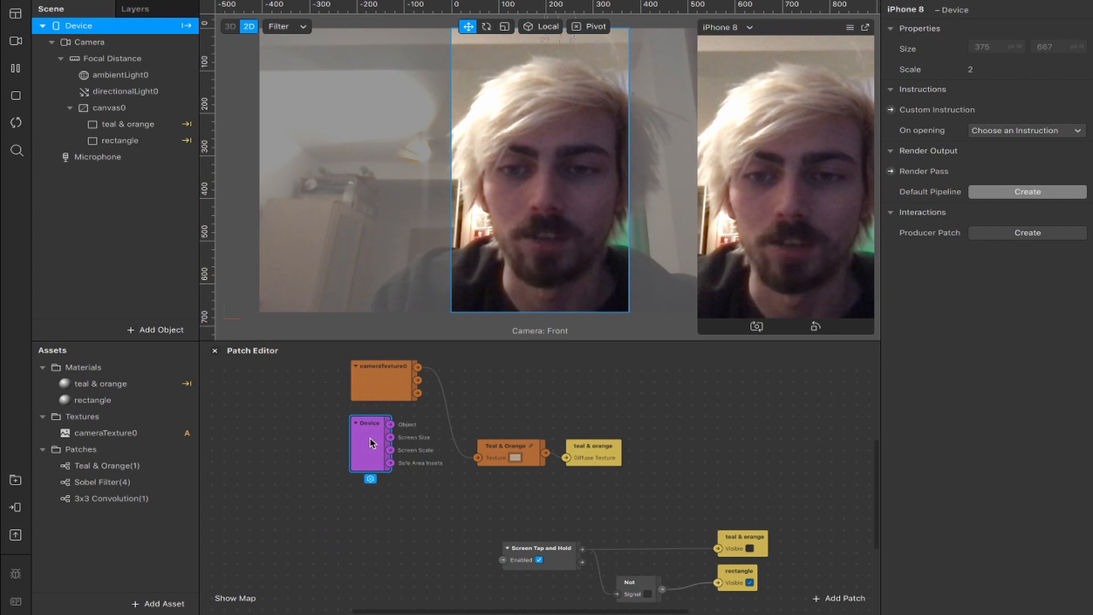
# Step: Add the Sobel Filter patch to the graph and connect cameraTexture0's RGBA output to its Texture input
pyautogui.scroll(2, 484, 465)
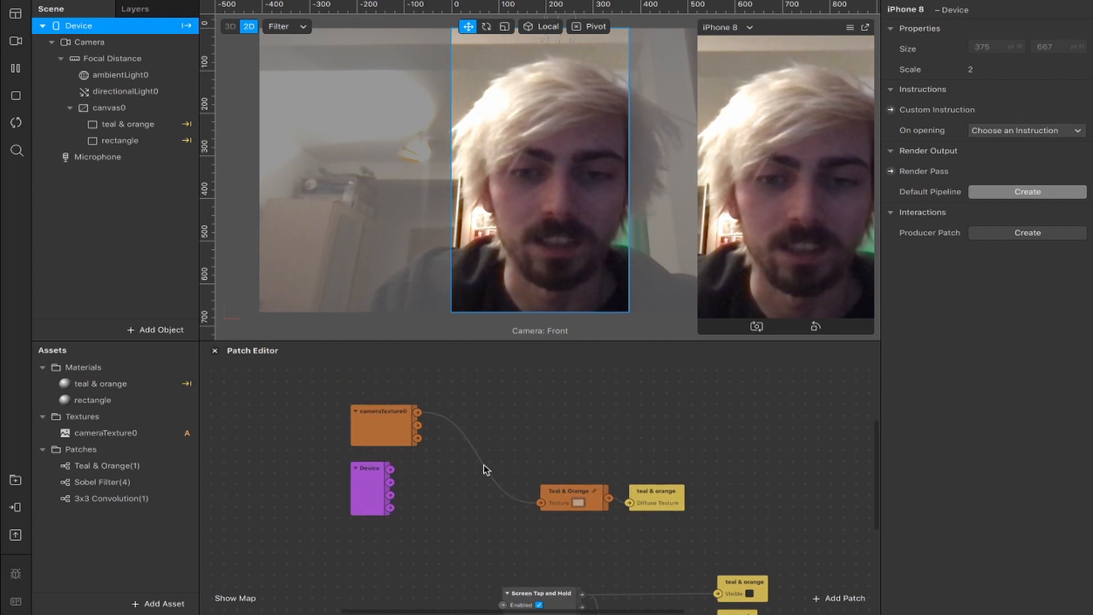
pyautogui.scroll(-2, 483, 469)
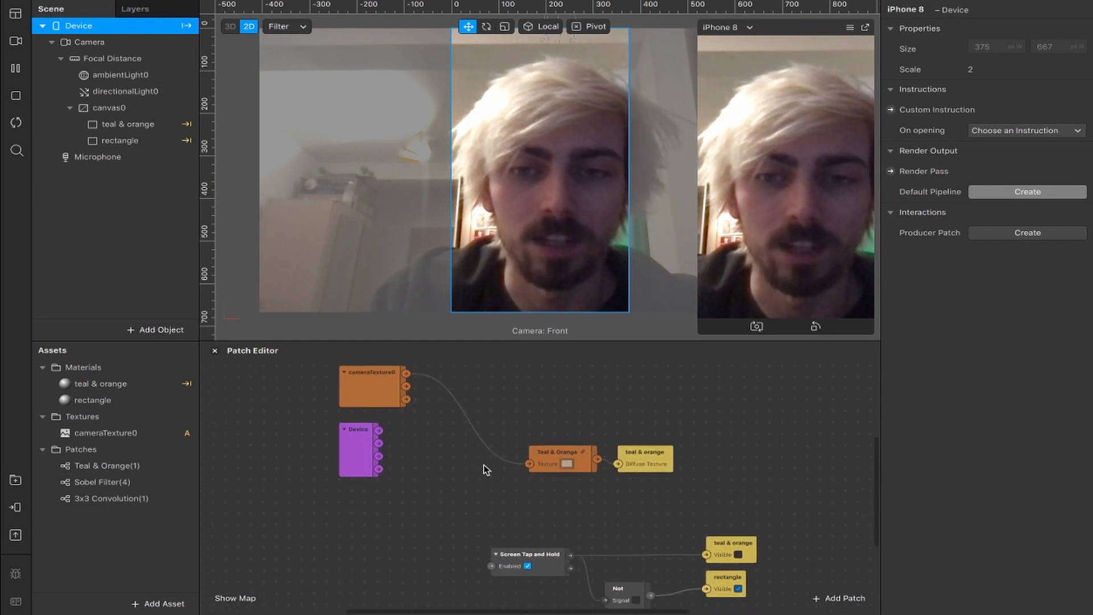
pyautogui.scroll(2, 484, 464)
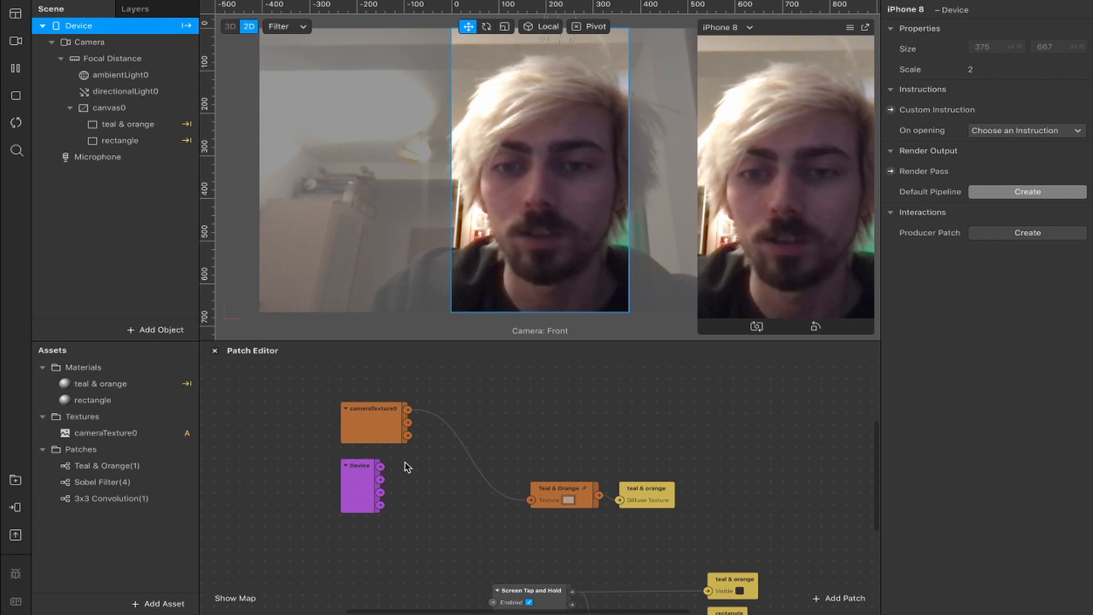
pyautogui.moveTo(101, 482); pyautogui.dragTo(464, 434)
pyautogui.moveTo(547, 407)
pyautogui.mouseDown()
pyautogui.moveTo(525, 409)
pyautogui.moveTo(541, 394)
pyautogui.mouseUp()
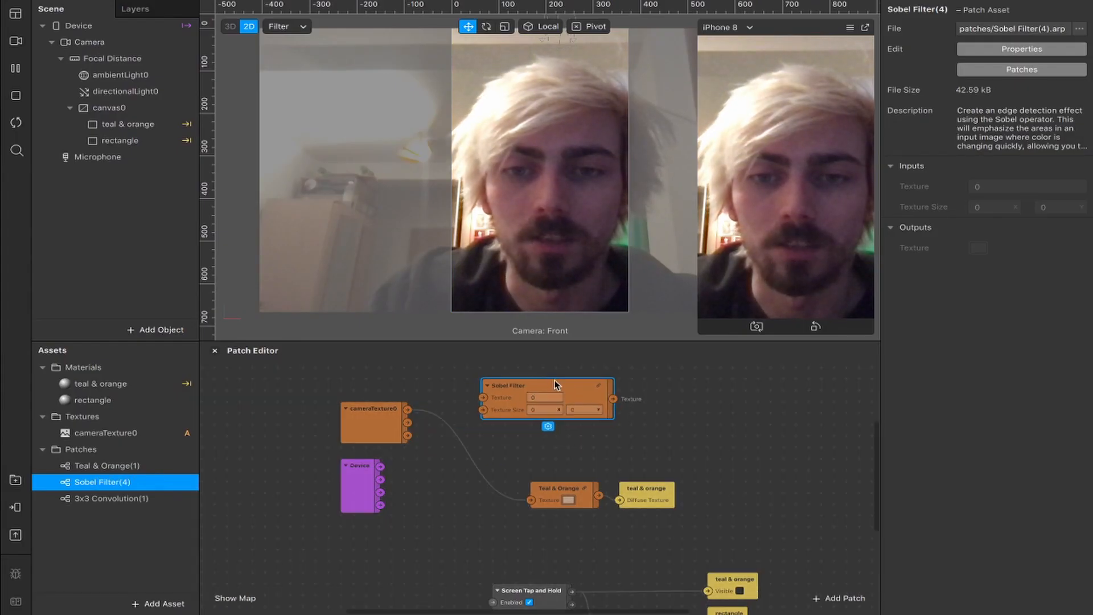
pyautogui.click(408, 409)
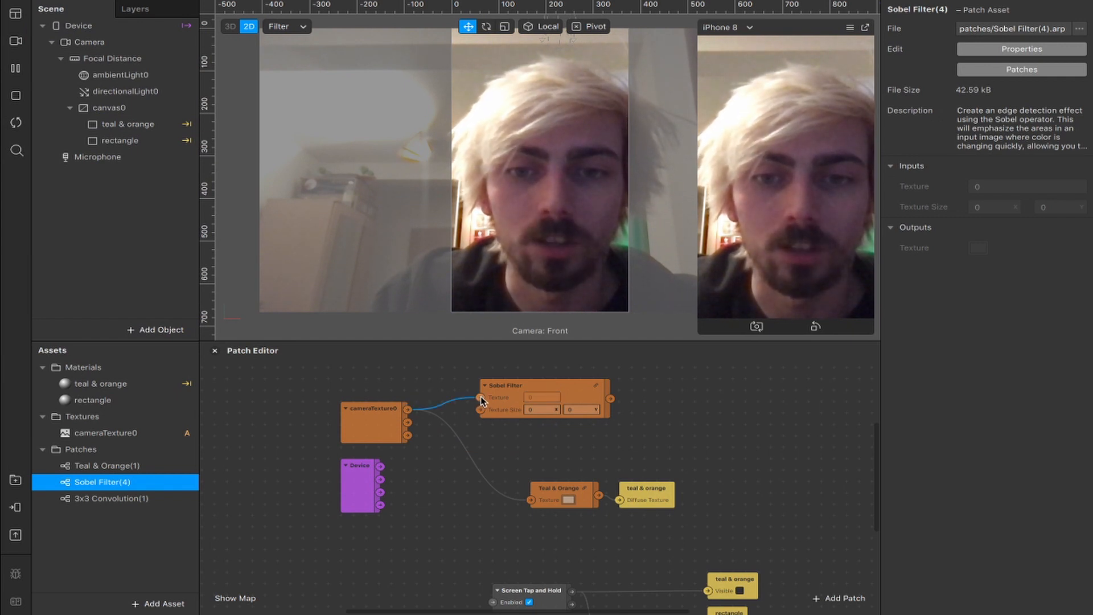
pyautogui.moveTo(482, 398); pyautogui.dragTo(482, 398)
# Step: Add the 3x3 Convolution patch beside Sobel Filter and connect Sobel Filter's output to its Texture input
pyautogui.moveTo(108, 498); pyautogui.dragTo(704, 410)
pyautogui.scroll(3, 702, 408)
pyautogui.moveTo(737, 450); pyautogui.dragTo(765, 418)
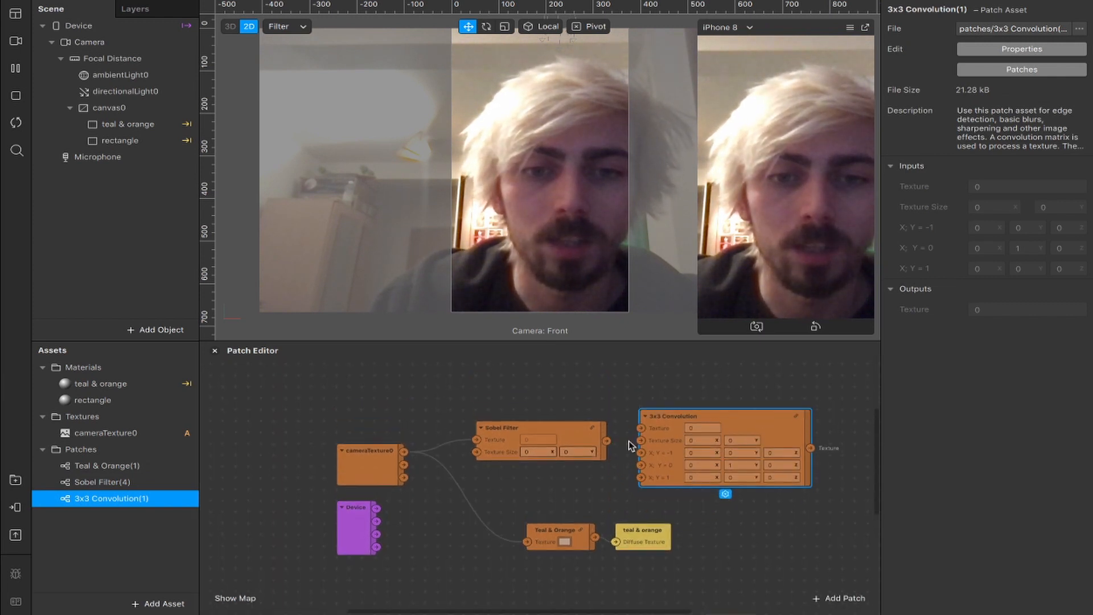
pyautogui.moveTo(610, 442); pyautogui.dragTo(683, 418)
# Step: Add a Swizzle patch fed by 3x3 Convolution's output and set its swizzle value to rgb
pyautogui.hscroll(3, 683, 419)
pyautogui.click(737, 461)
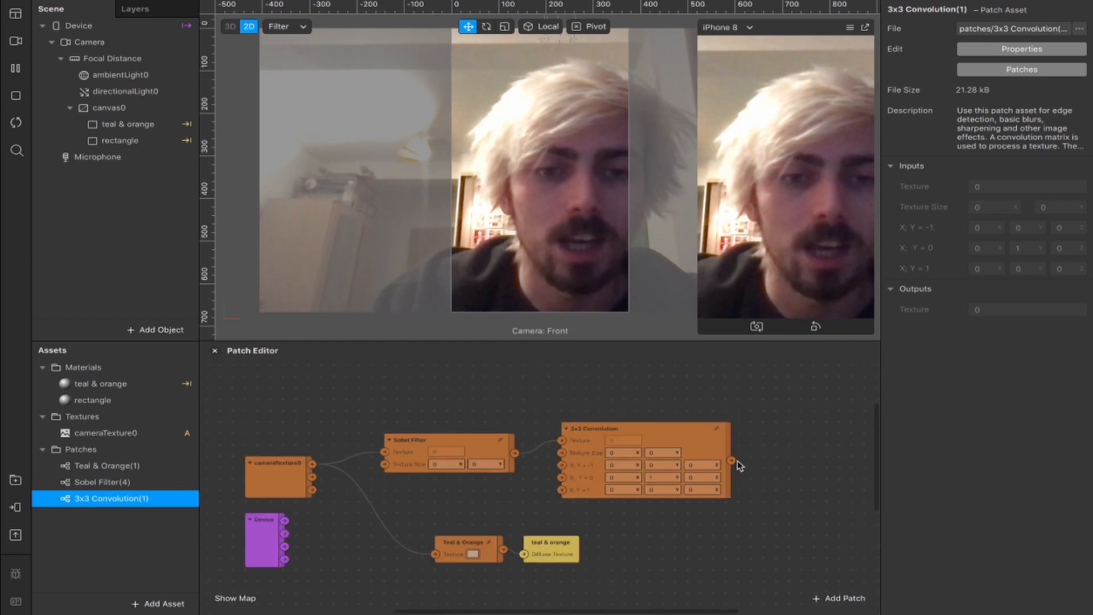
pyautogui.moveTo(757, 442); pyautogui.dragTo(758, 442)
pyautogui.write('swizzle')
pyautogui.press('Return')
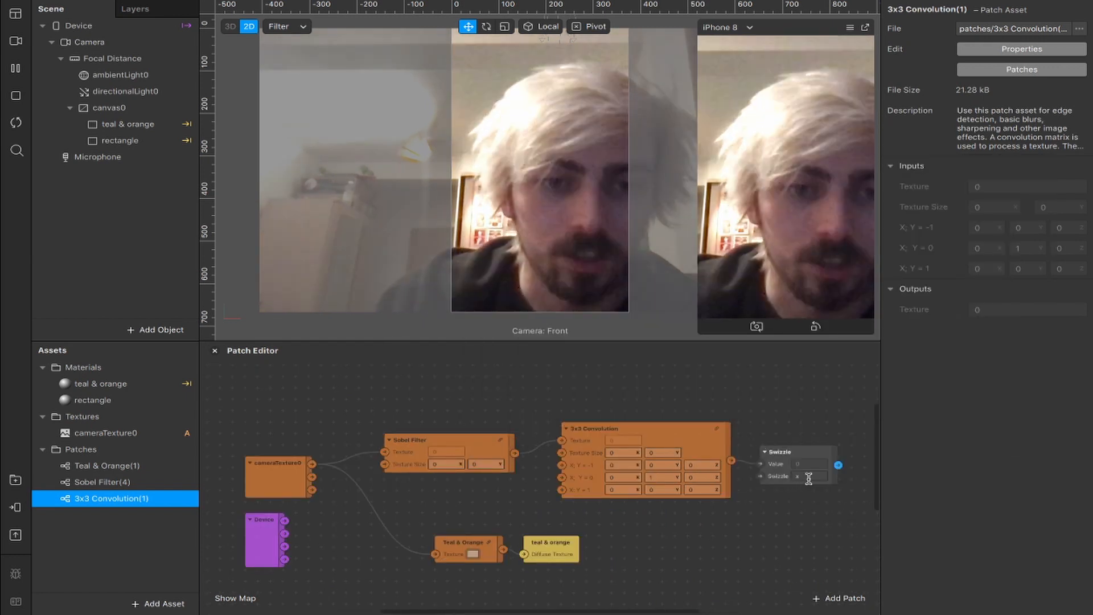
pyautogui.click(805, 476)
pyautogui.write('rgb')
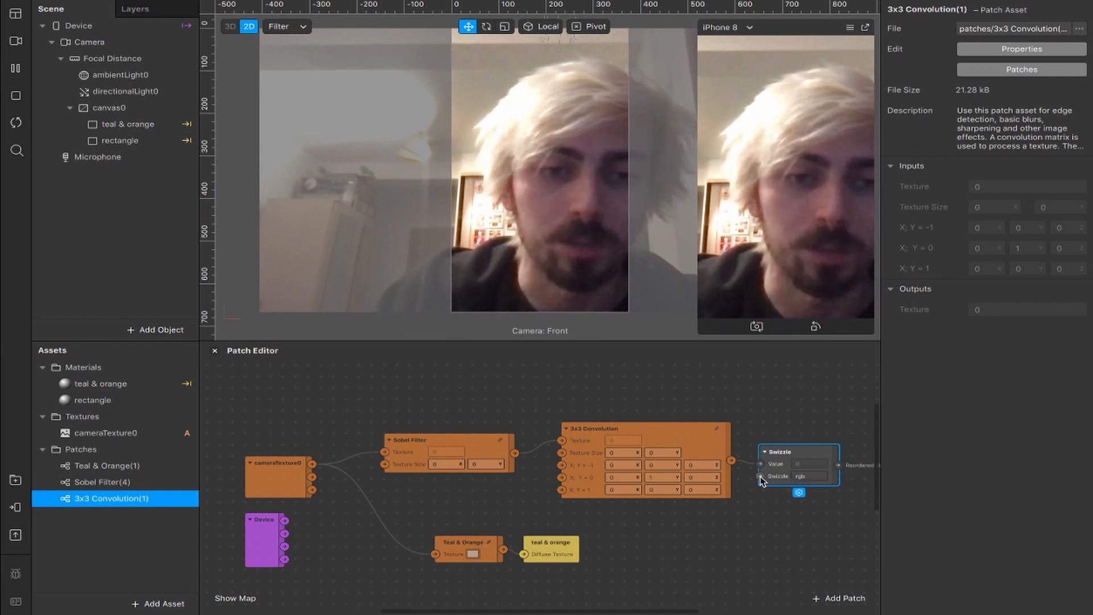
pyautogui.click(304, 475)
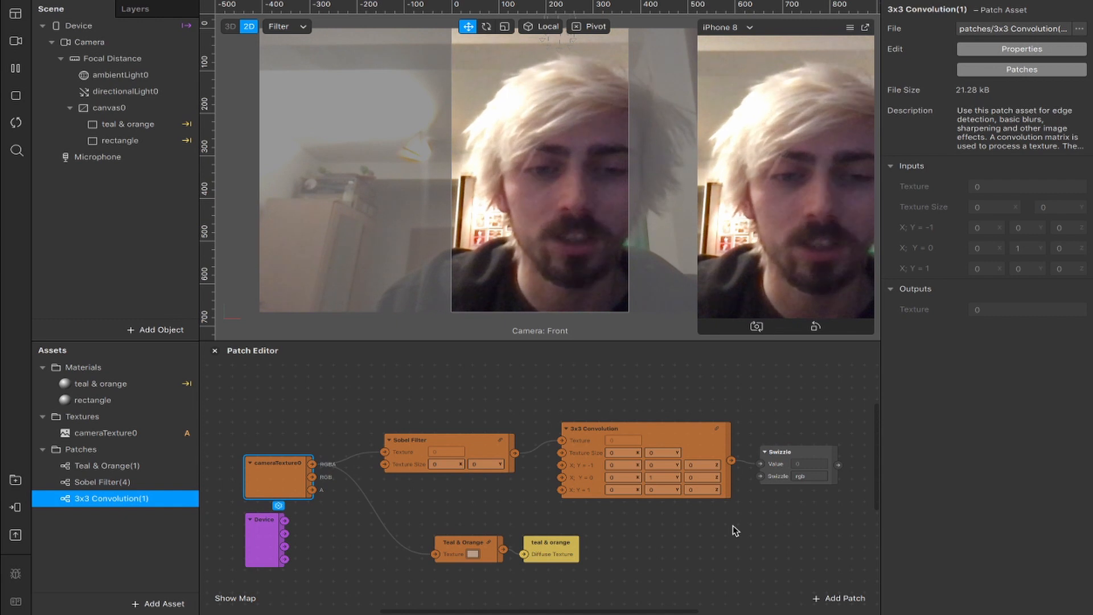
# Step: Add a Pack patch fed by Swizzle's output and set its type to Vector 2
pyautogui.hscroll(5, 733, 525)
pyautogui.moveTo(744, 481); pyautogui.dragTo(787, 455)
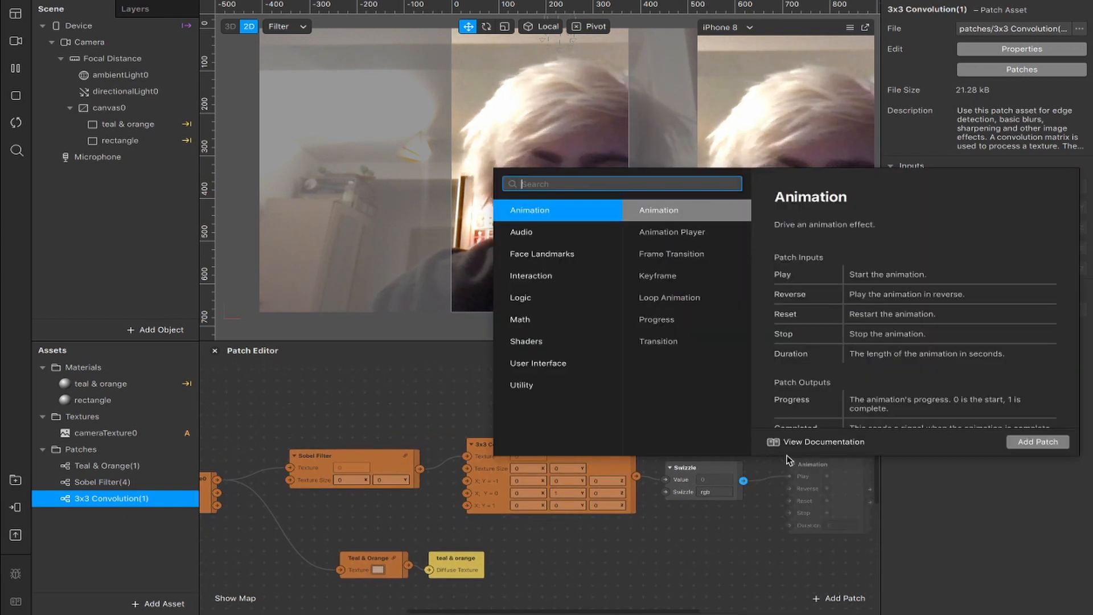
pyautogui.write('pack')
pyautogui.press('Return')
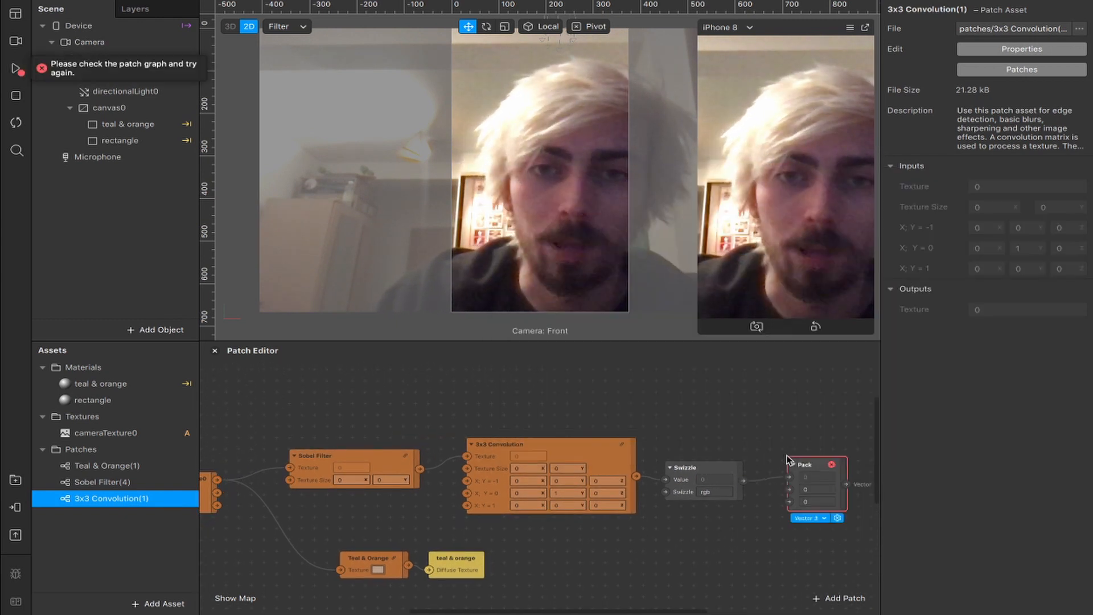
pyautogui.click(818, 519)
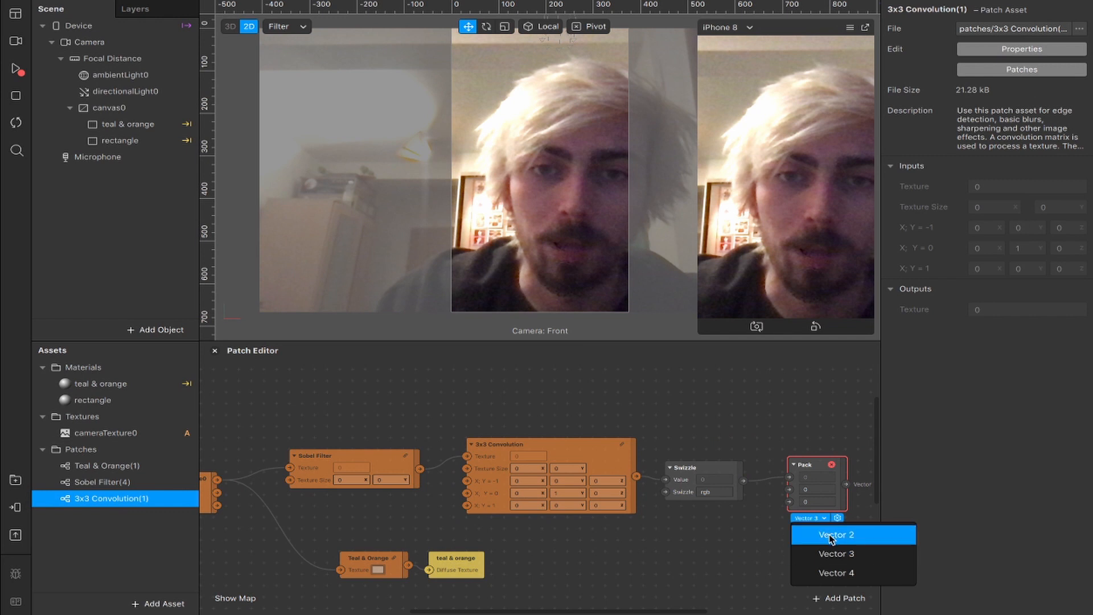
pyautogui.click(832, 536)
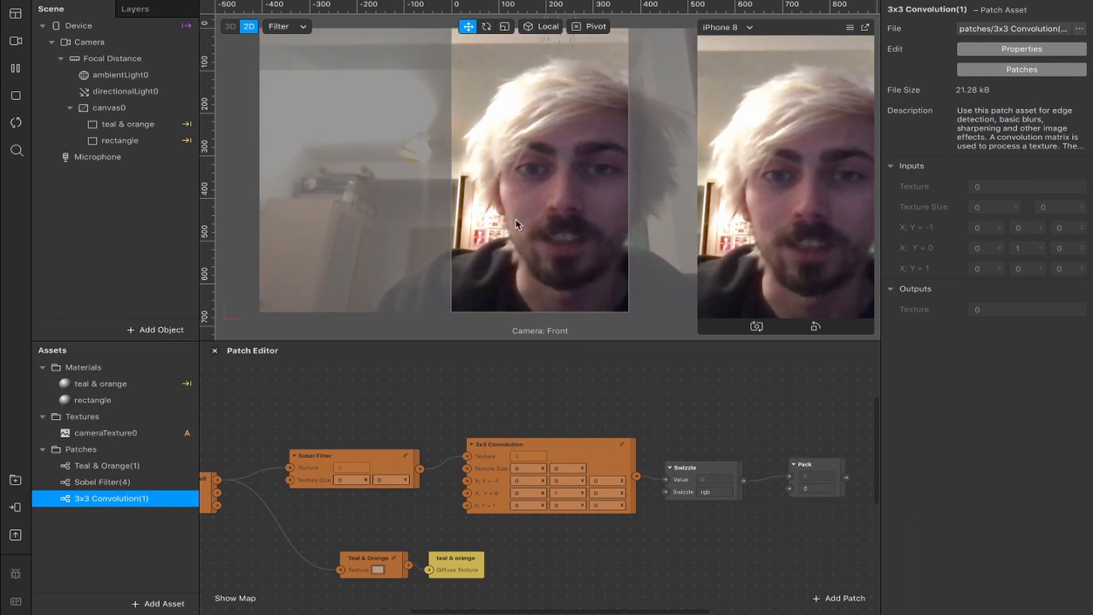
# Step: Add a second Teal & Orange patch near Pack and connect Pack's output to its Texture input
pyautogui.hscroll(3, 683, 410)
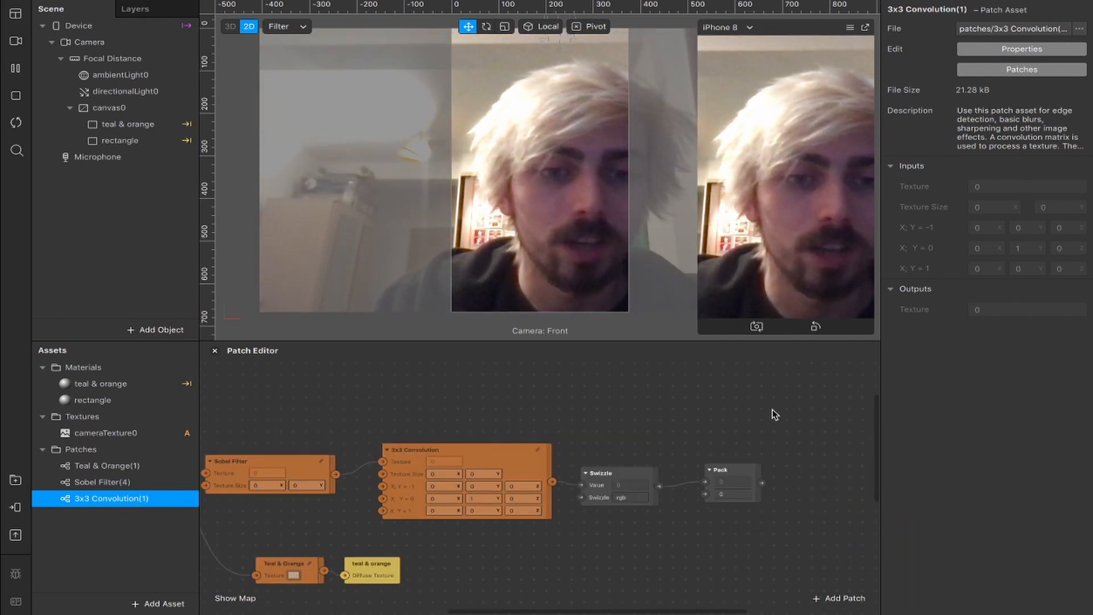
pyautogui.moveTo(102, 466); pyautogui.dragTo(517, 423)
pyautogui.moveTo(820, 422); pyautogui.dragTo(758, 420)
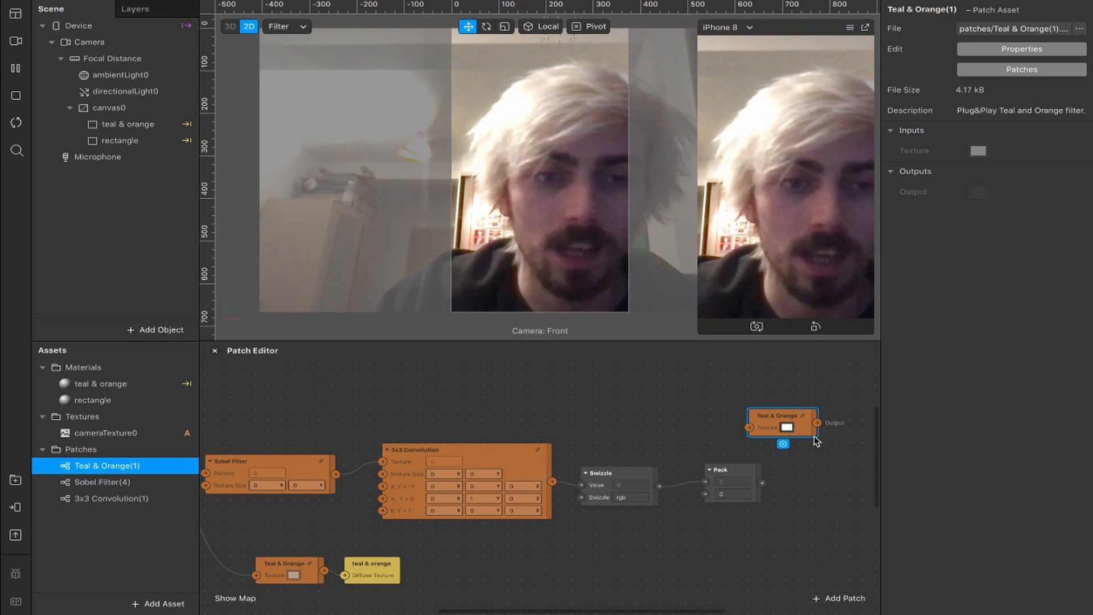
pyautogui.moveTo(762, 484); pyautogui.dragTo(750, 427)
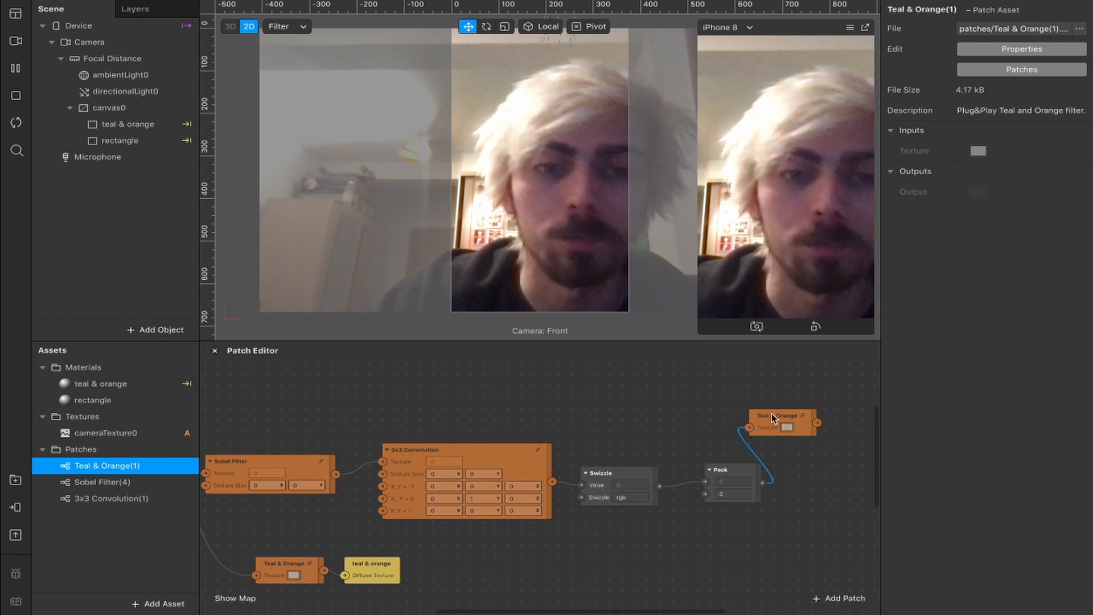
# Step: Create a patch for the rectangle material's diffuse texture and connect the second Teal & Orange patch's output to it
pyautogui.click(94, 403)
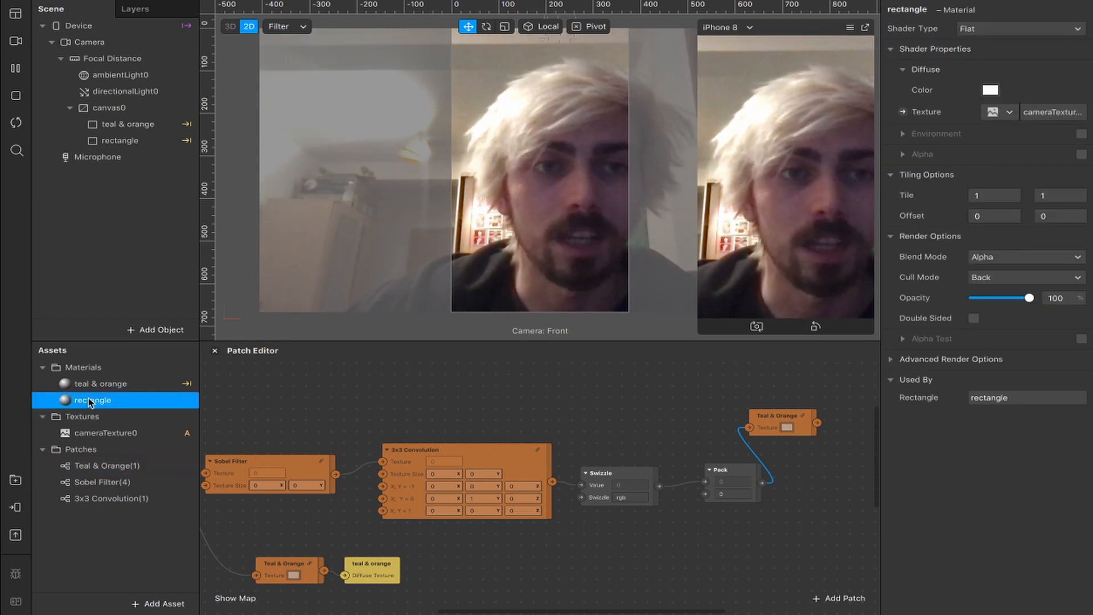
pyautogui.click(904, 112)
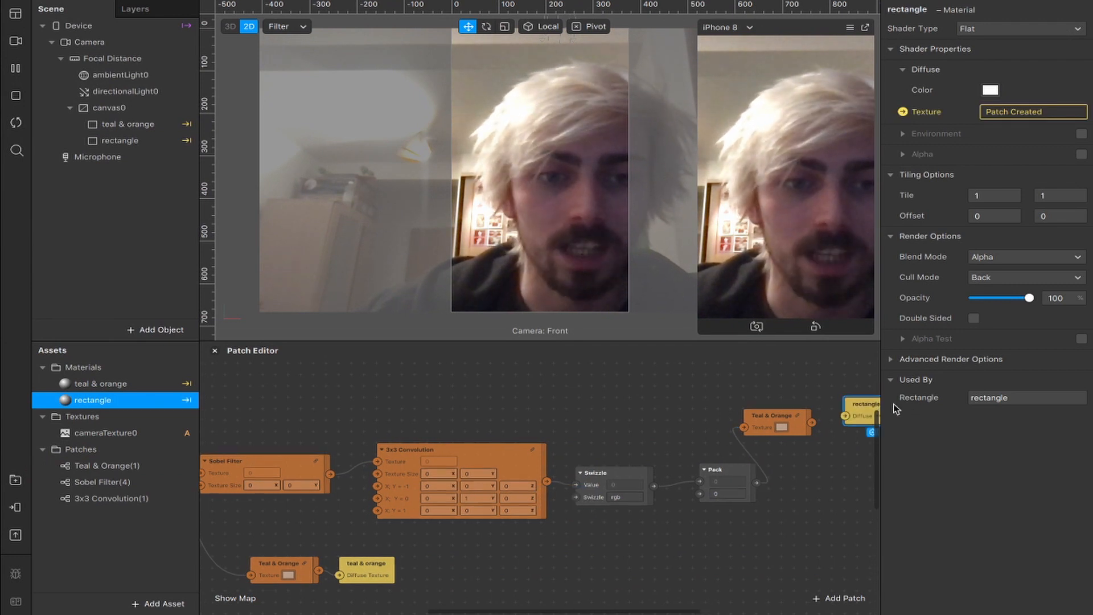
pyautogui.moveTo(813, 422); pyautogui.dragTo(846, 417)
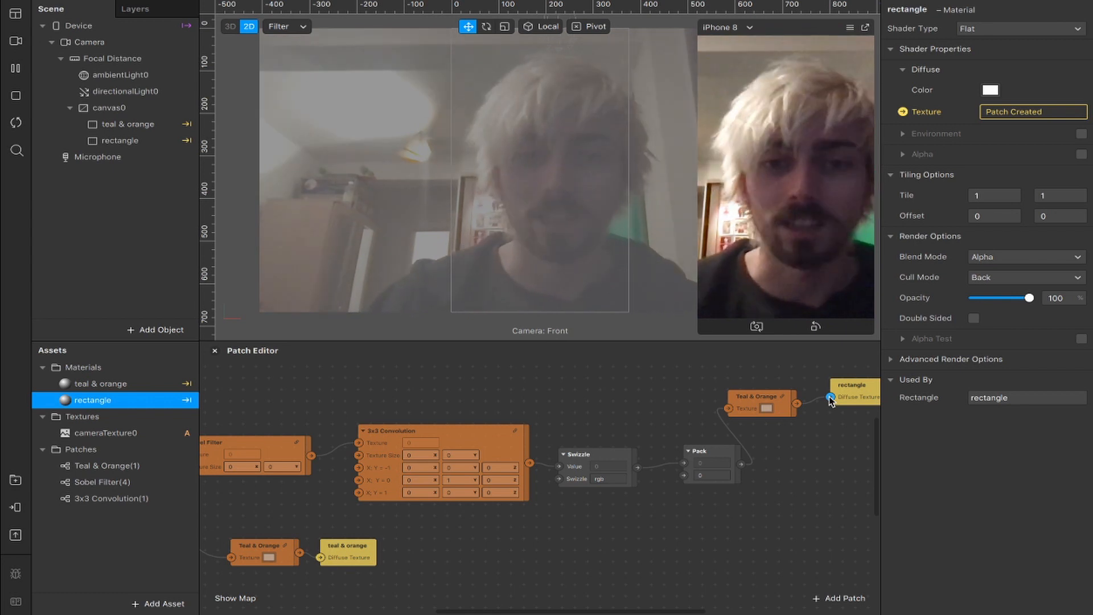
# Step: Add a Divide patch whose First Value is fed by the Device patch's second output
pyautogui.scroll(-1, 520, 498)
pyautogui.hscroll(-1, 519, 498)
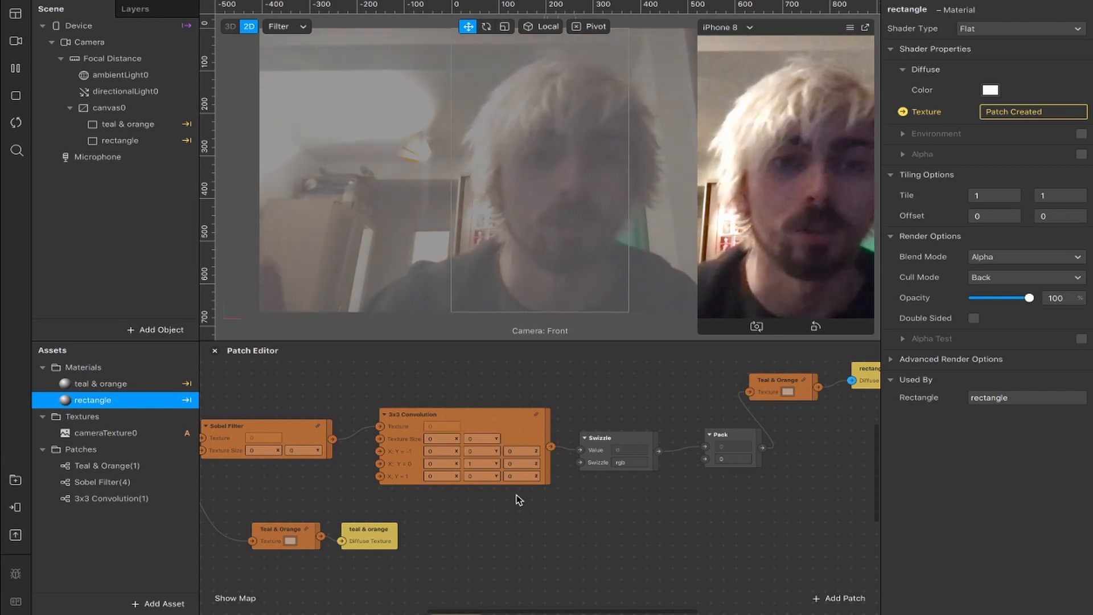
pyautogui.hscroll(-10, 515, 500)
pyautogui.scroll(-2, 516, 500)
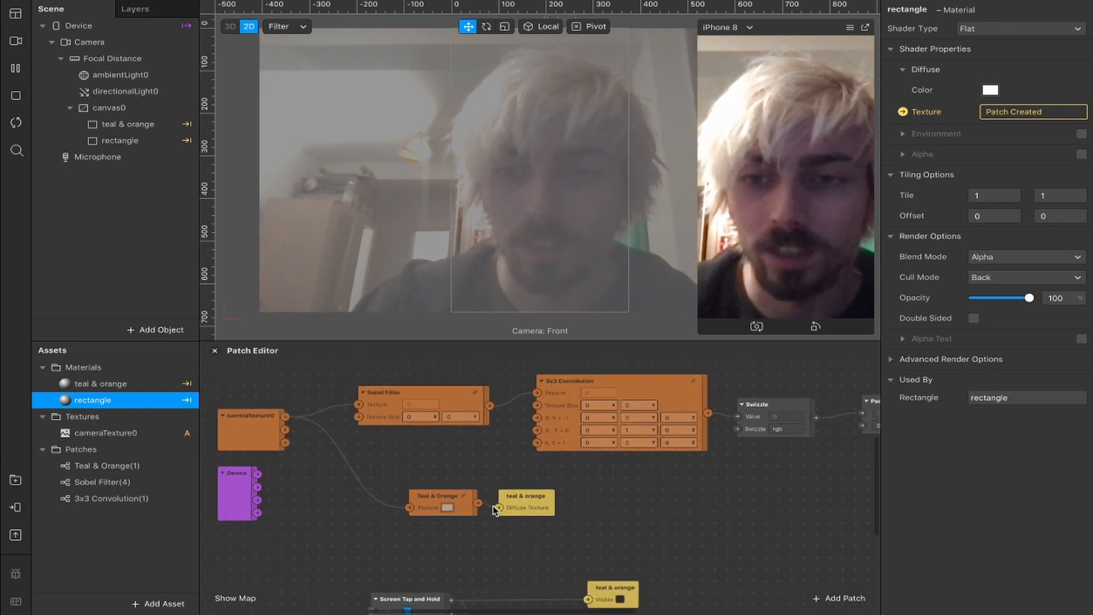
pyautogui.click(290, 493)
pyautogui.moveTo(306, 487); pyautogui.dragTo(341, 482)
pyautogui.write('divide')
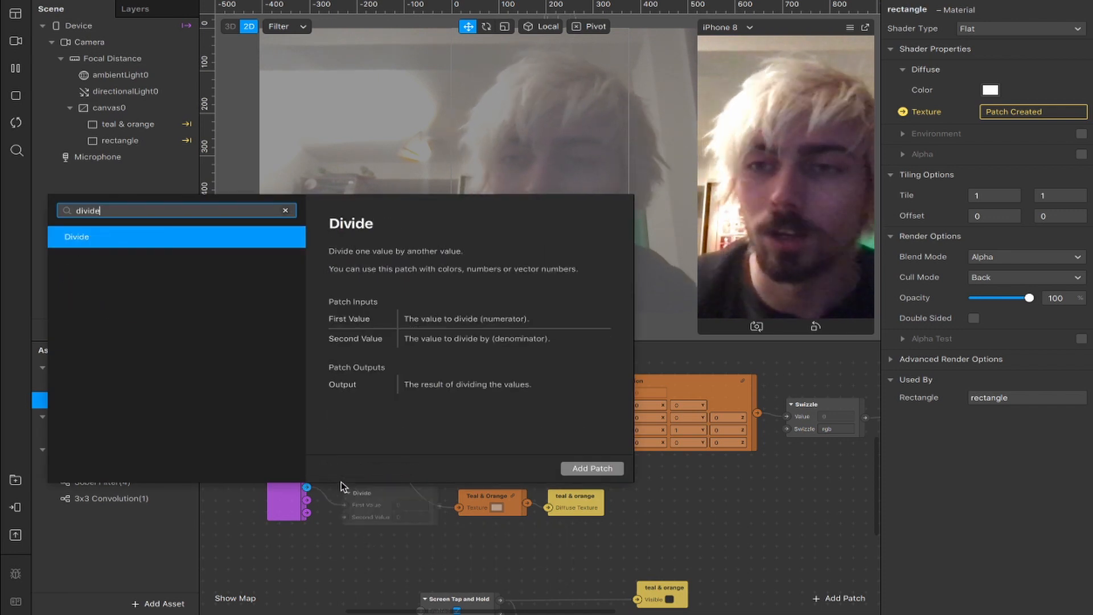
pyautogui.press('Return')
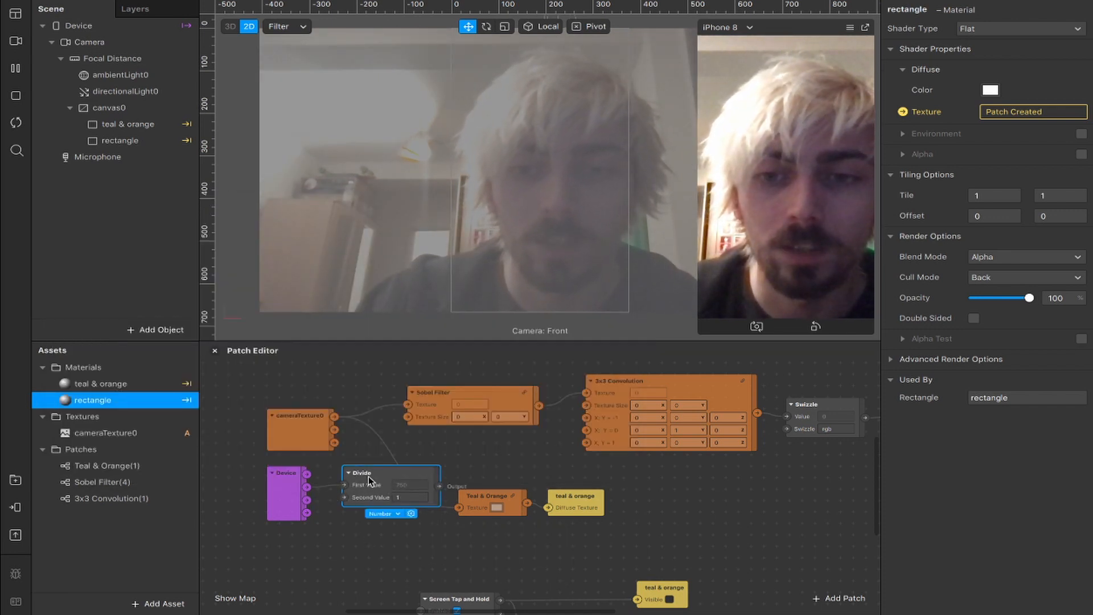
# Step: Connect Device's third output to Divide's Second Value, and Divide's output to Sobel Filter's Texture Size
pyautogui.moveTo(368, 475); pyautogui.dragTo(394, 475)
pyautogui.moveTo(307, 501); pyautogui.dragTo(372, 538)
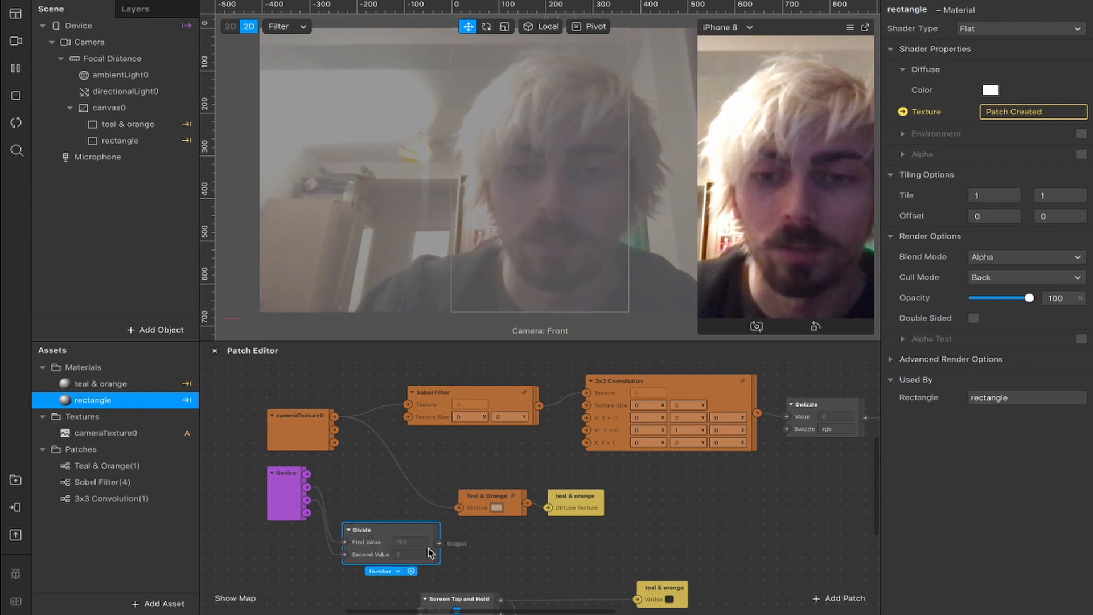
pyautogui.click(459, 547)
pyautogui.moveTo(439, 543); pyautogui.dragTo(408, 416)
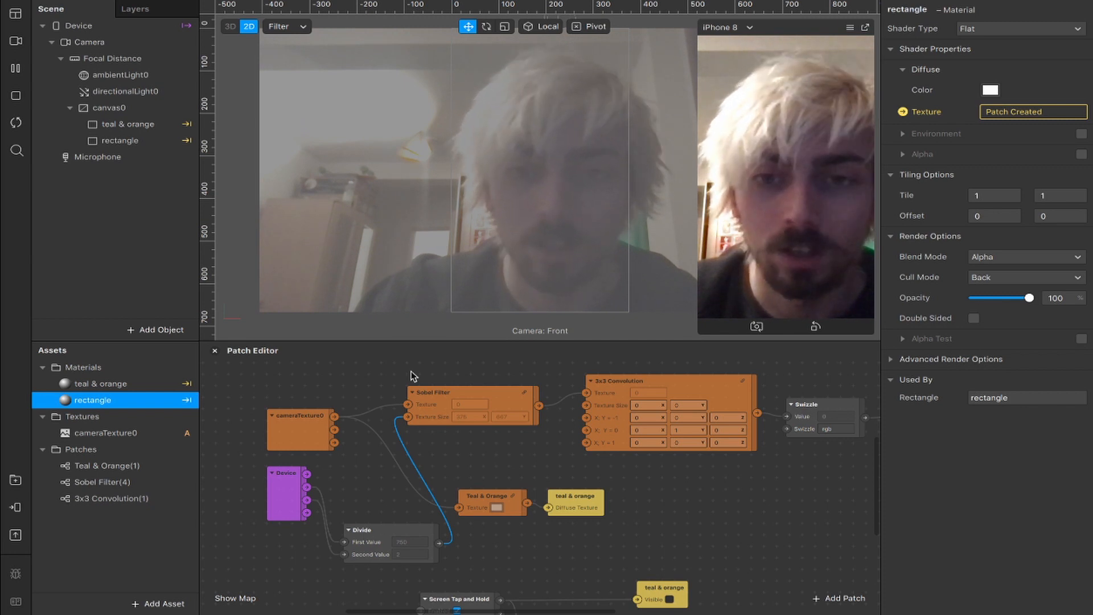
# Step: Add a second Swizzle patch fed by cameraTexture0's first output and set its swizzle value to a
pyautogui.hscroll(10, 520, 445)
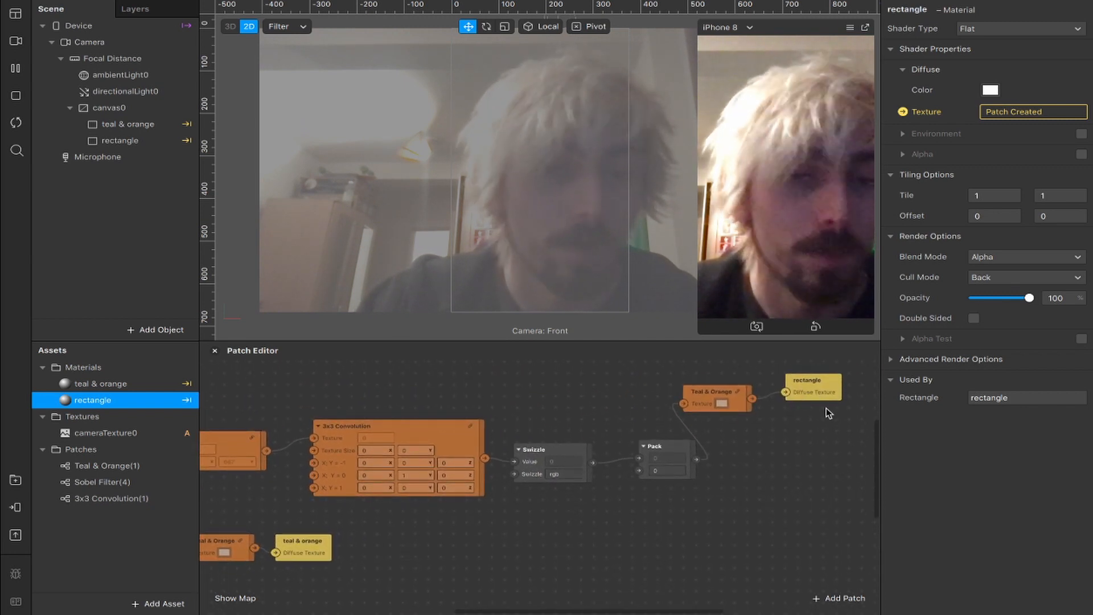
pyautogui.hscroll(-10, 636, 478)
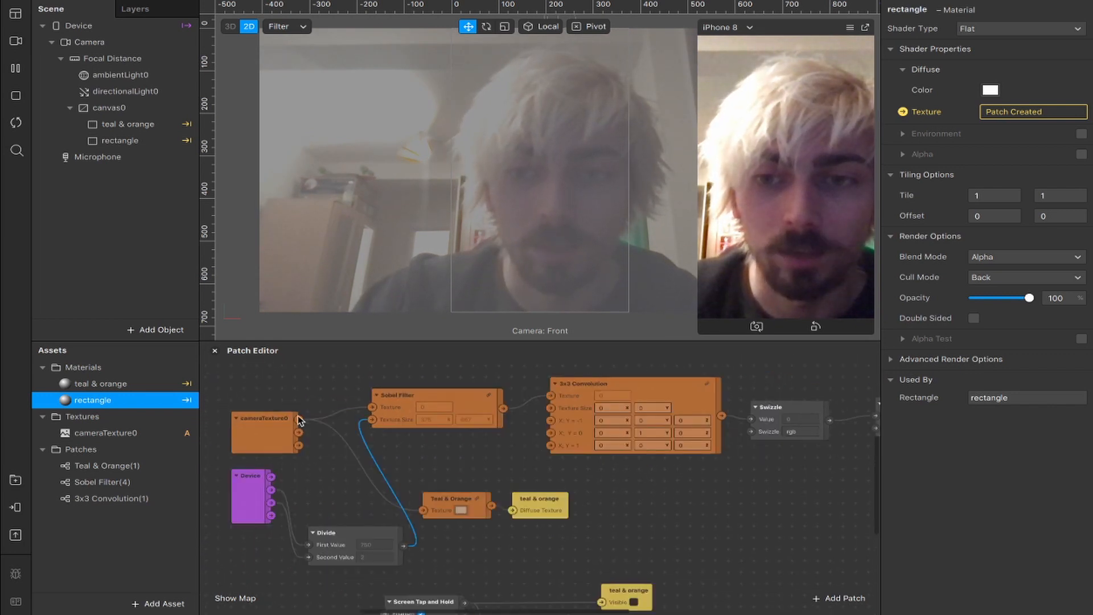
pyautogui.moveTo(298, 420); pyautogui.dragTo(760, 505)
pyautogui.write('swizzl')
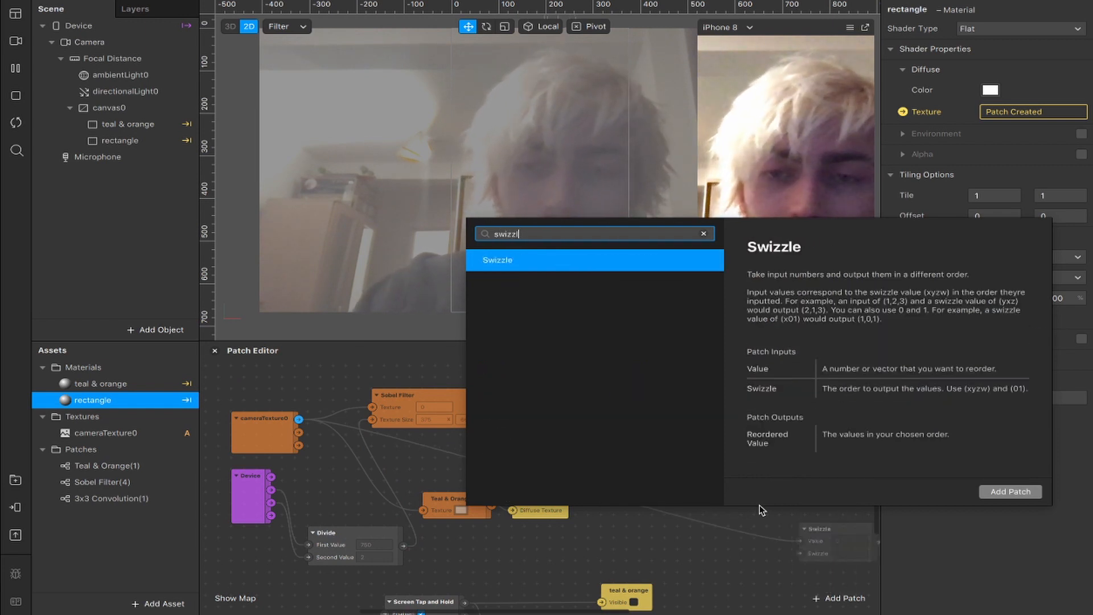
pyautogui.press('Return')
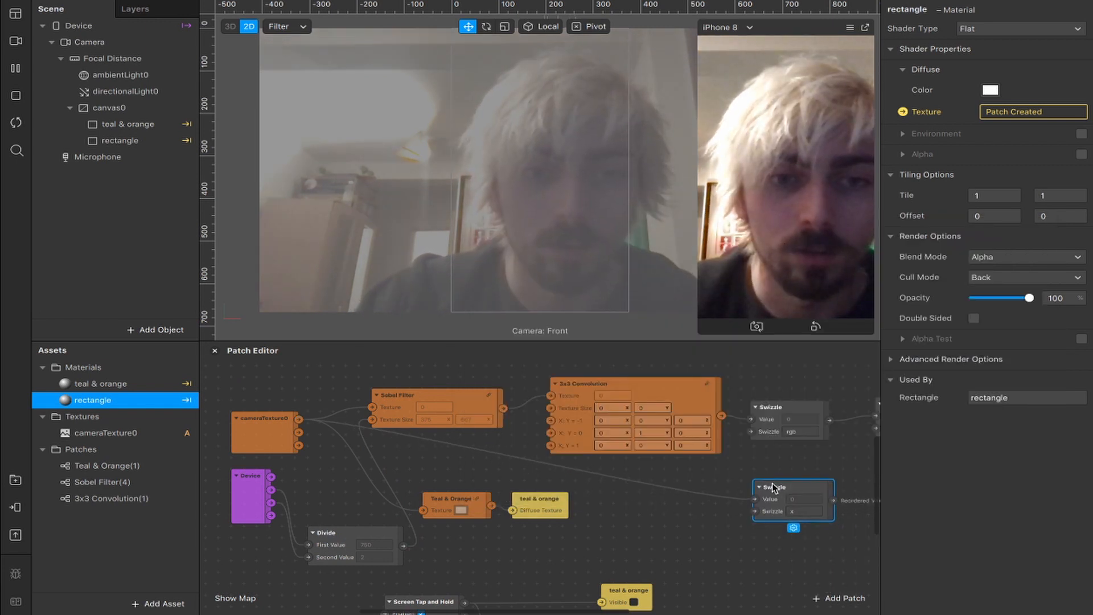
pyautogui.write('a')
pyautogui.press('Return')
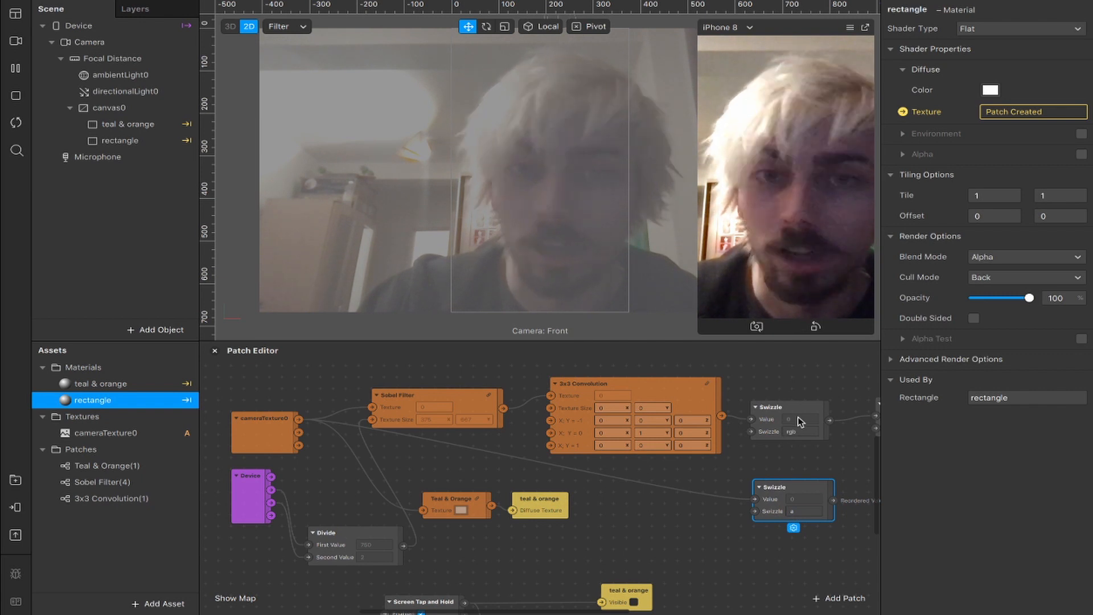
# Step: Add a Multiply patch fed by the second Swizzle and connect its output to Pack's second input
pyautogui.hscroll(3, 719, 482)
pyautogui.hscroll(2, 718, 481)
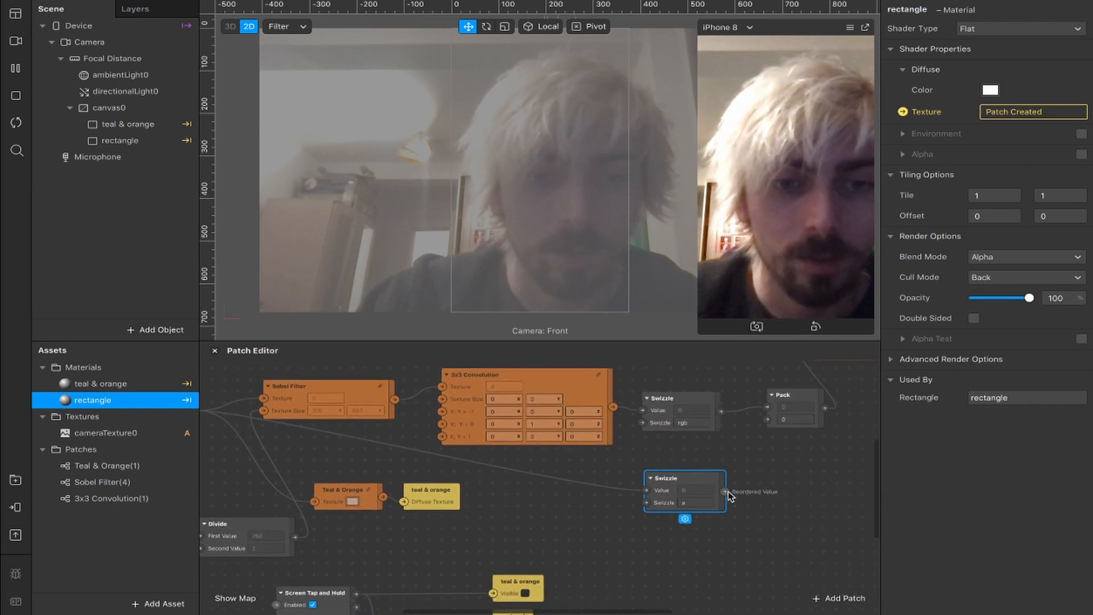
pyautogui.moveTo(726, 491); pyautogui.dragTo(761, 483)
pyautogui.write('multiply')
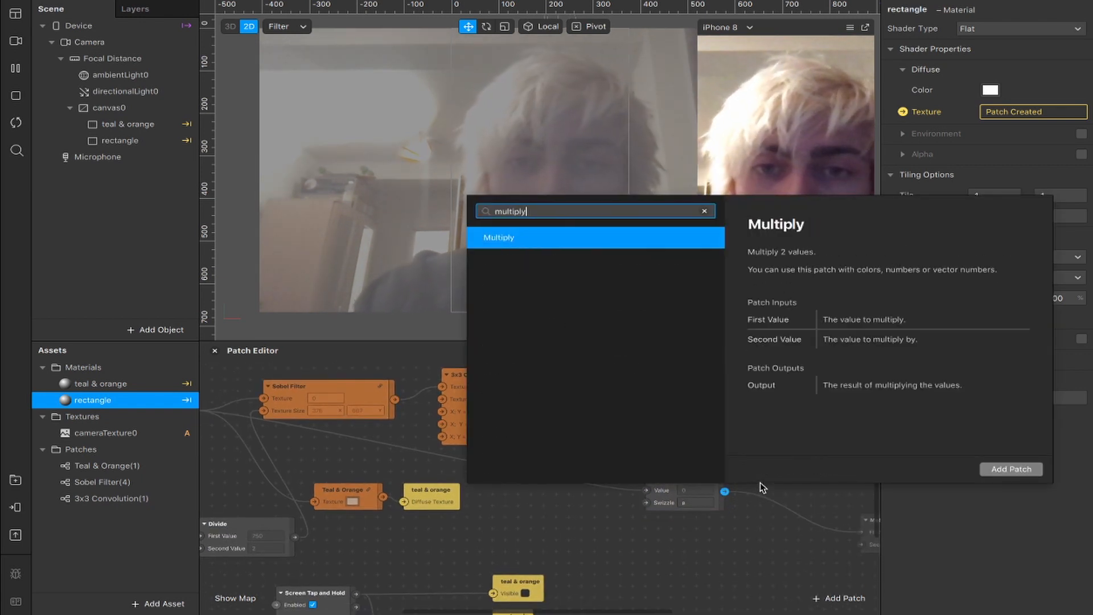
pyautogui.press('Return')
pyautogui.hscroll(2, 740, 473)
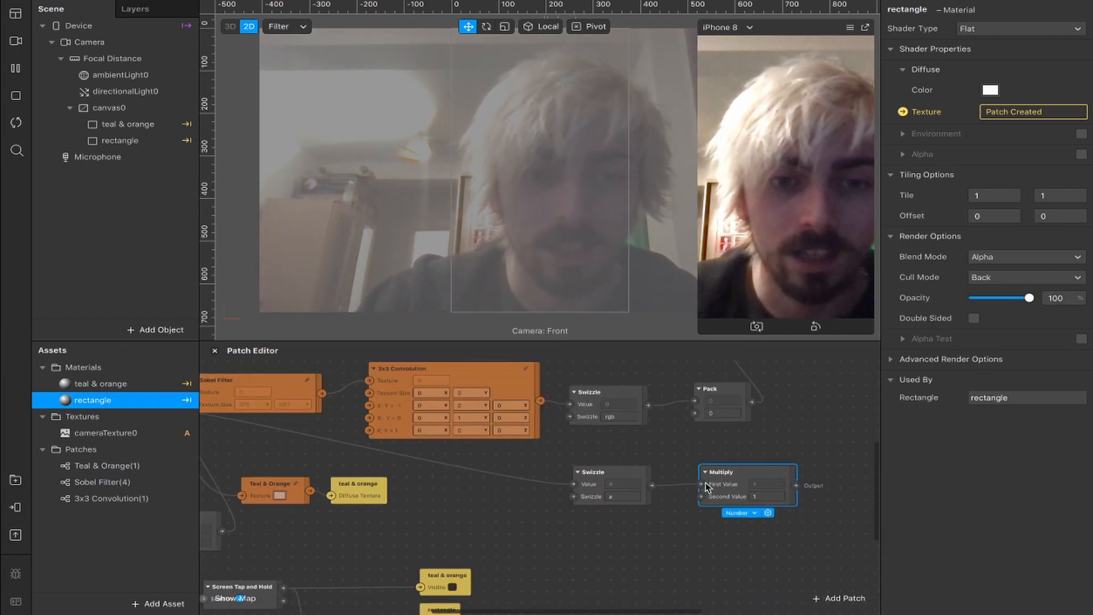
pyautogui.hscroll(2, 729, 487)
pyautogui.moveTo(744, 523); pyautogui.dragTo(643, 454)
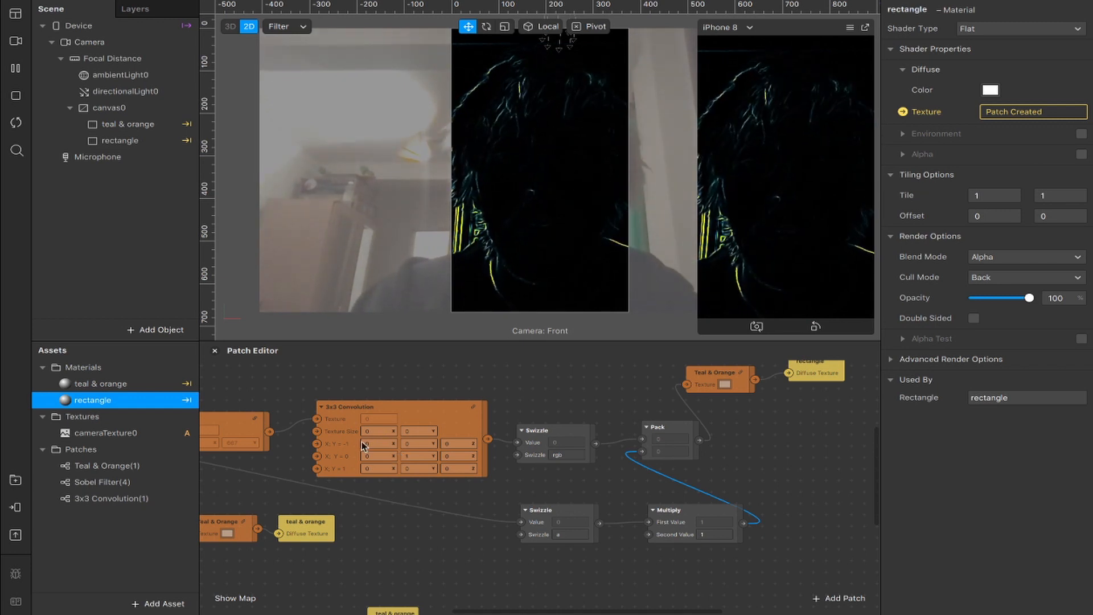
# Step: Look up the 3x3 Convolution patch asset in the AR Library and examine its example matrix values
pyautogui.click(15, 480)
pyautogui.click(255, 240)
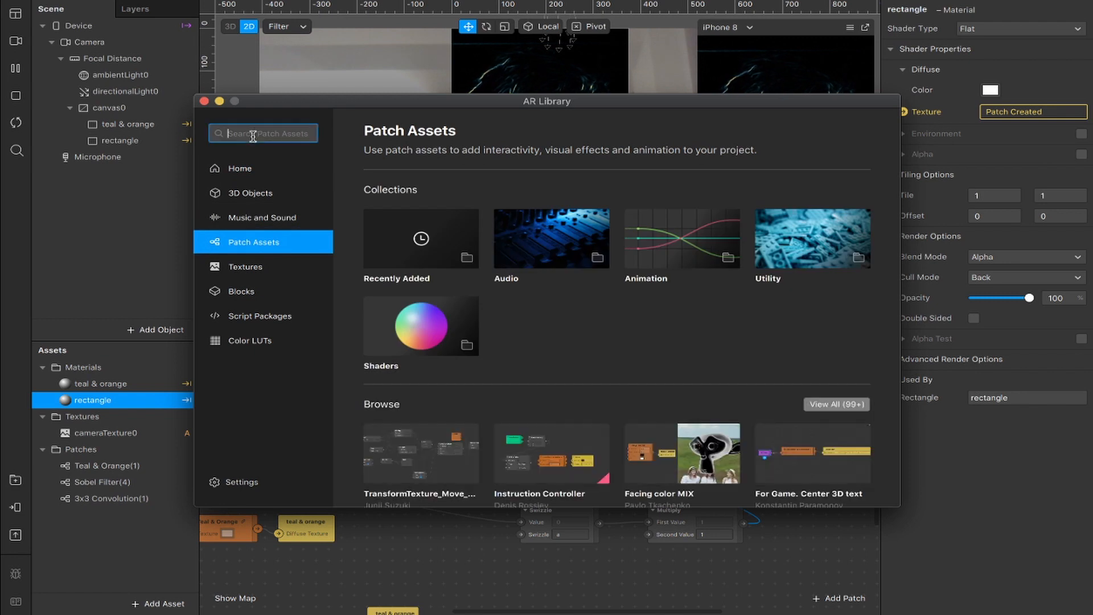
pyautogui.write('3x3')
pyautogui.press('Return')
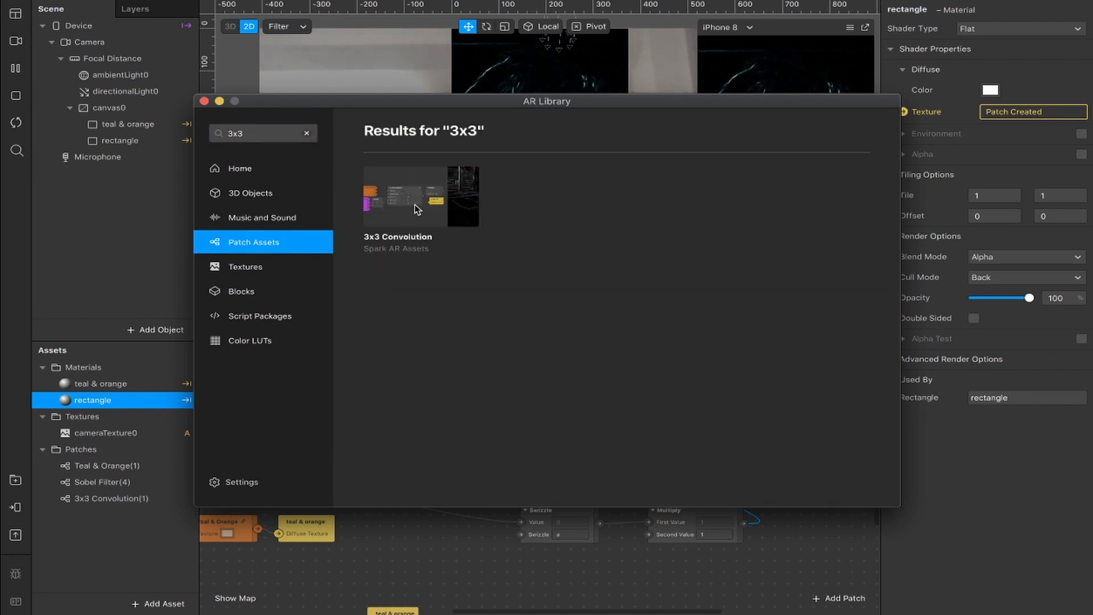
pyautogui.click(421, 200)
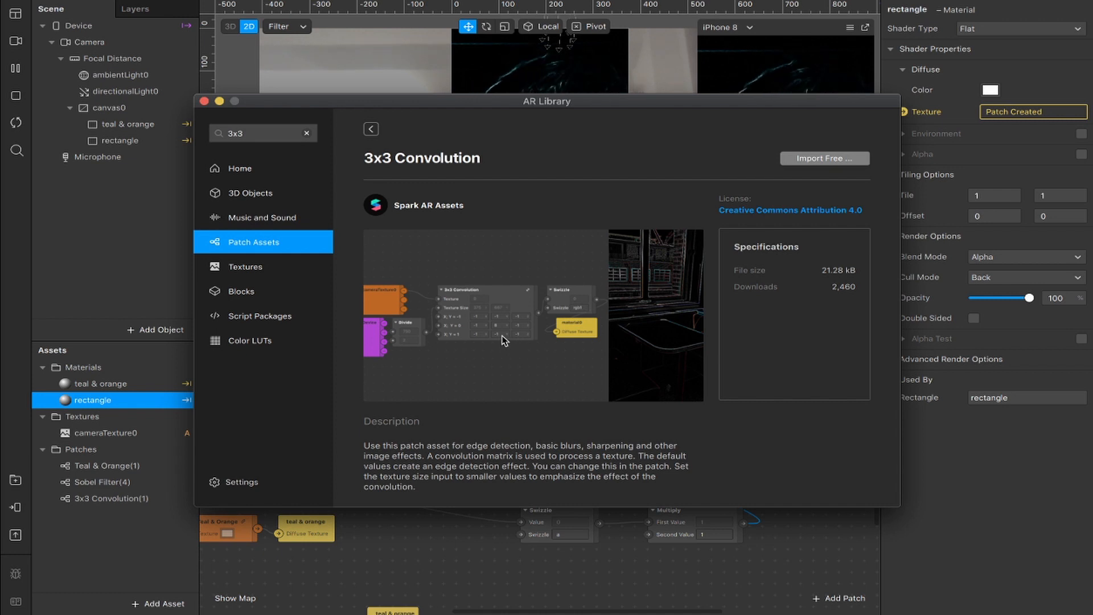
pyautogui.click(204, 101)
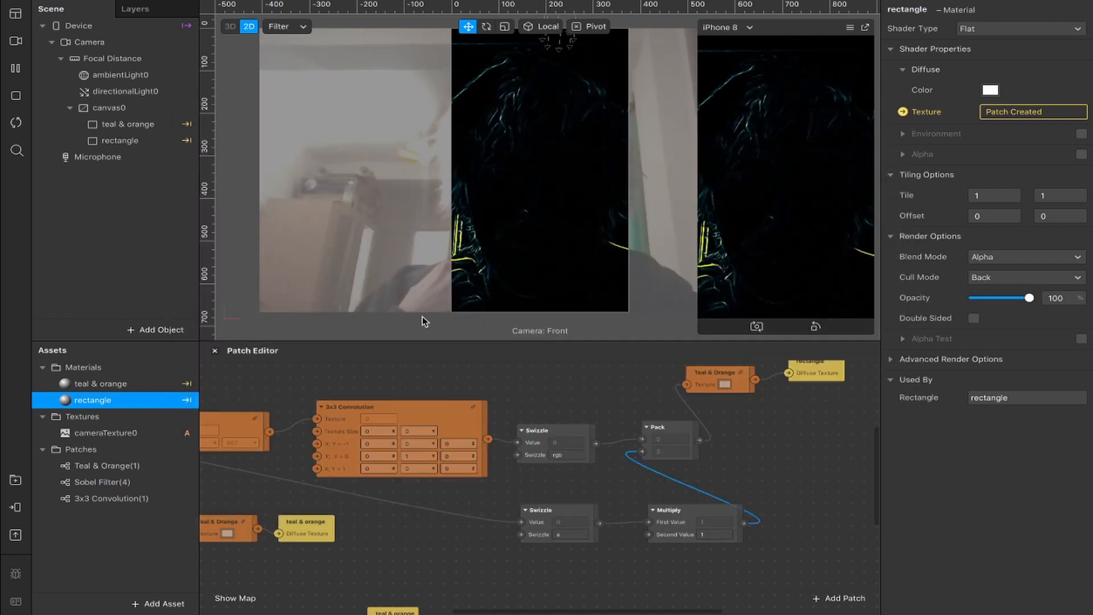
# Step: Set the 3x3 Convolution patch's X, Y = -1 row to -1, -1, -1
pyautogui.click(376, 443)
pyautogui.write('-1')
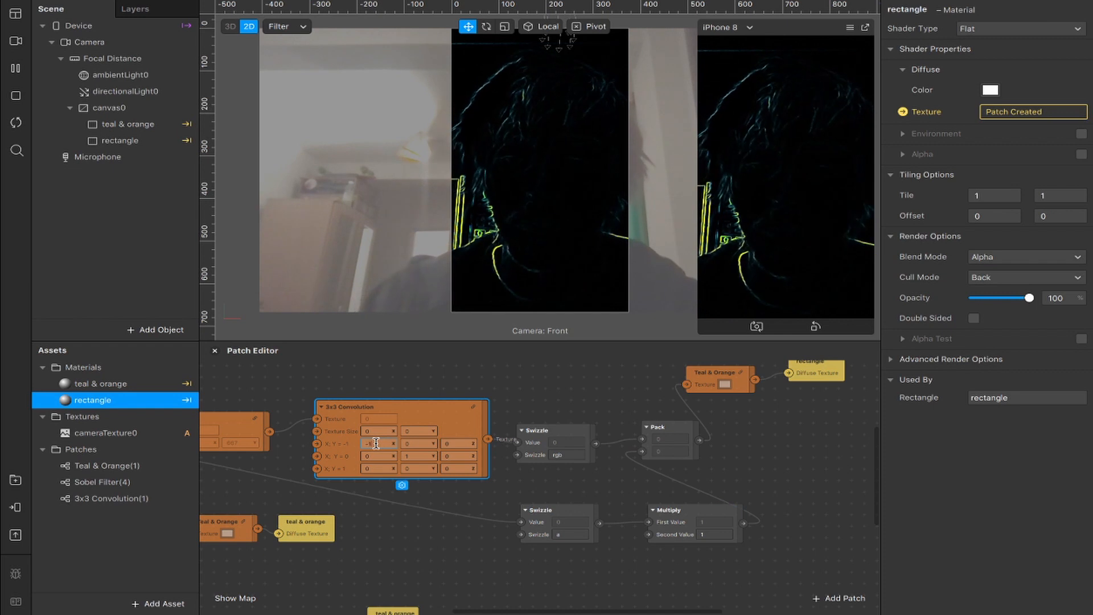
pyautogui.press('Tab')
pyautogui.write('-1')
pyautogui.press('Tab')
pyautogui.write('-1')
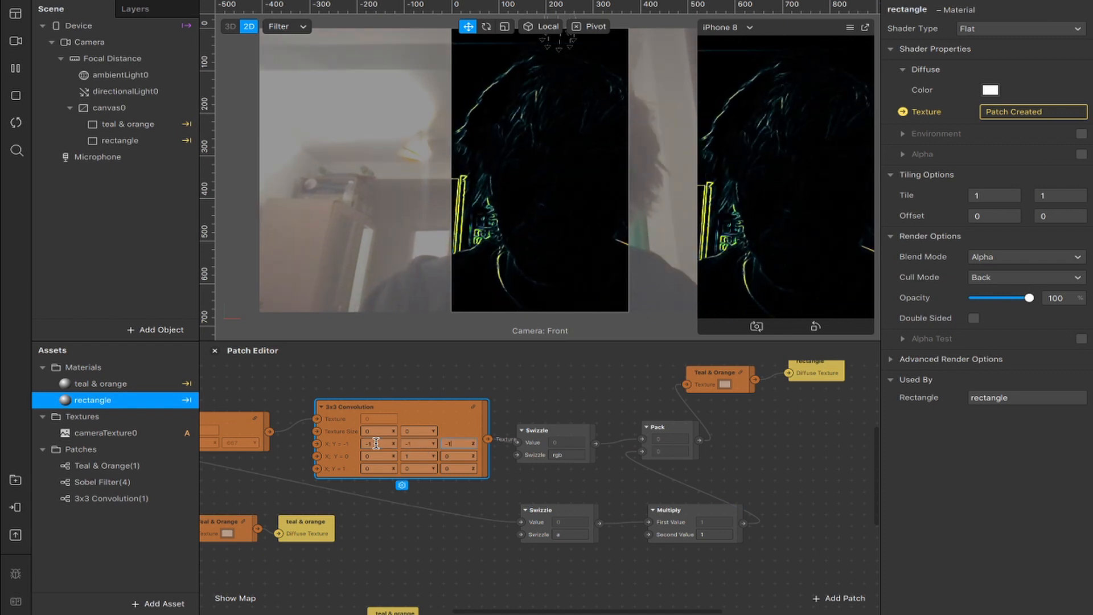
# Step: Set the 3x3 Convolution patch's X, Y = 0 row to -1, 8, -1
pyautogui.click(378, 455)
pyautogui.write('-1')
pyautogui.press('Tab')
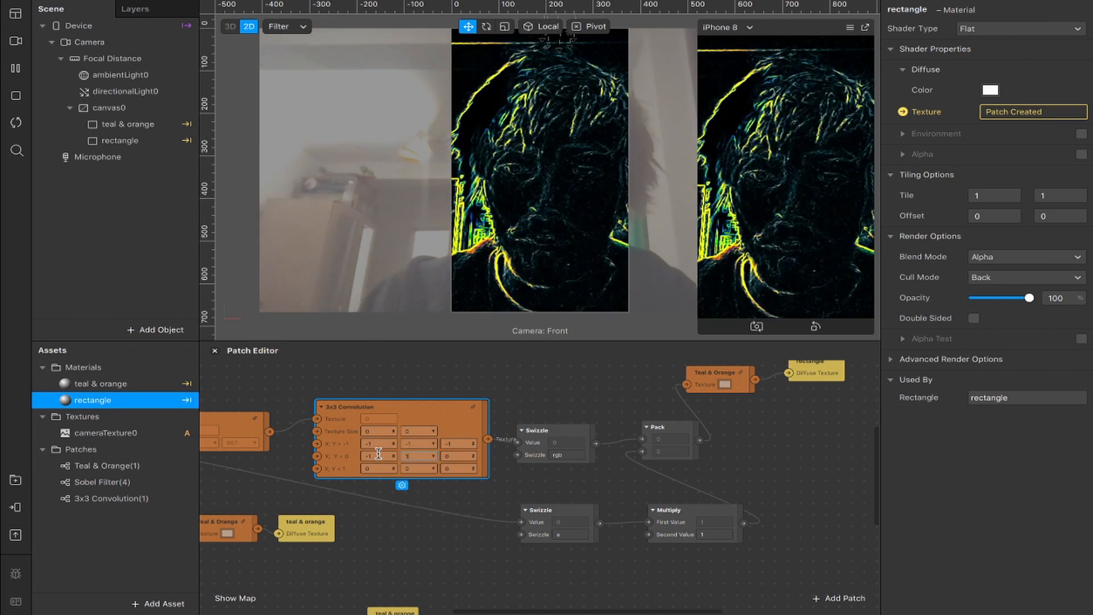
pyautogui.write('8')
pyautogui.press('Tab')
pyautogui.write('-1')
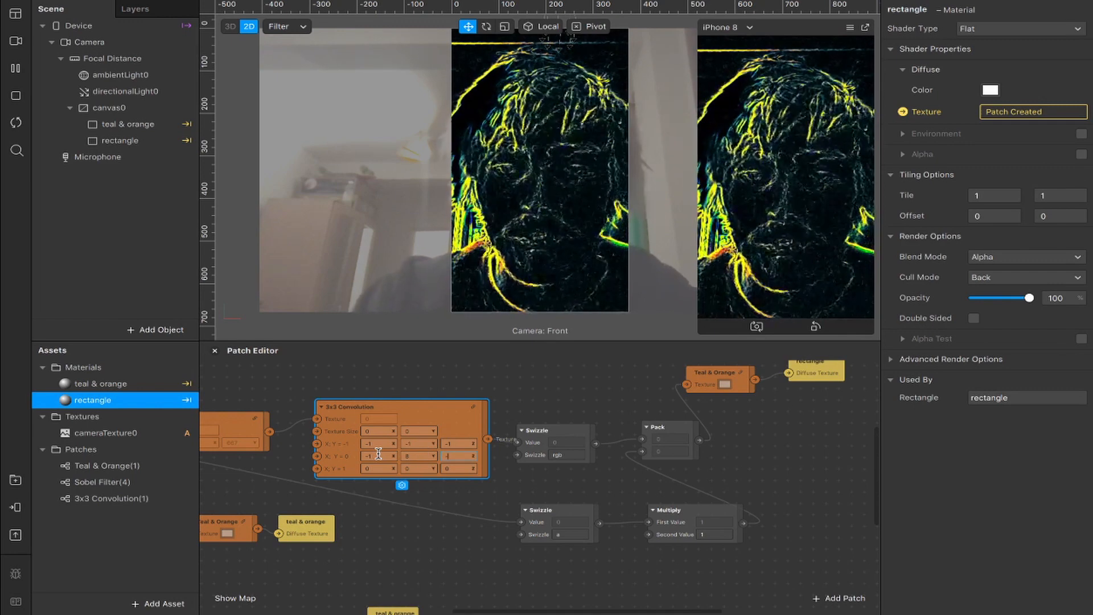
pyautogui.press('Tab')
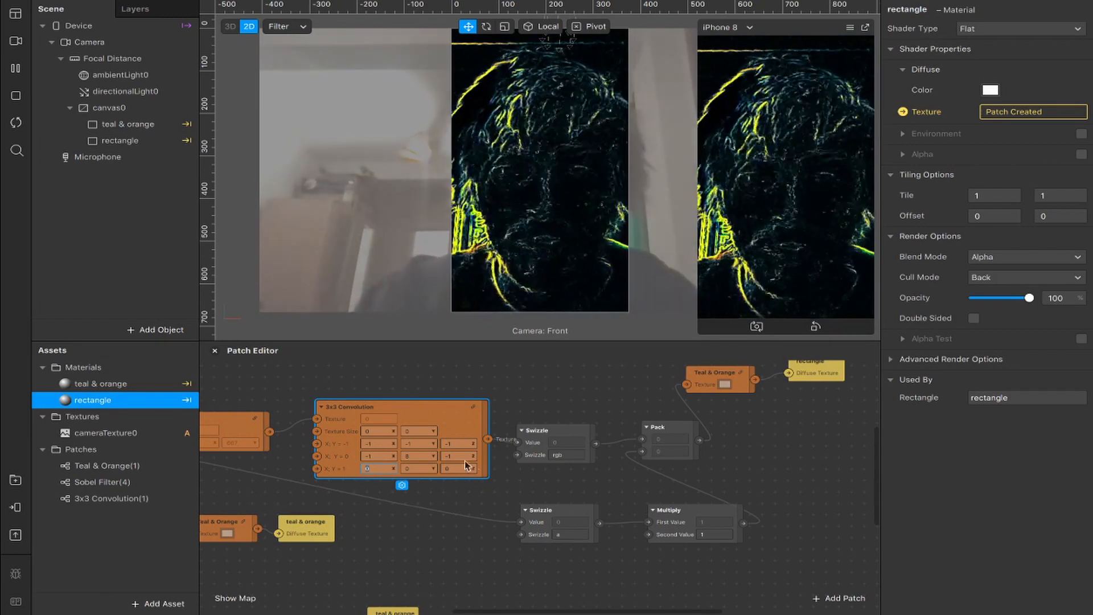
pyautogui.click(450, 500)
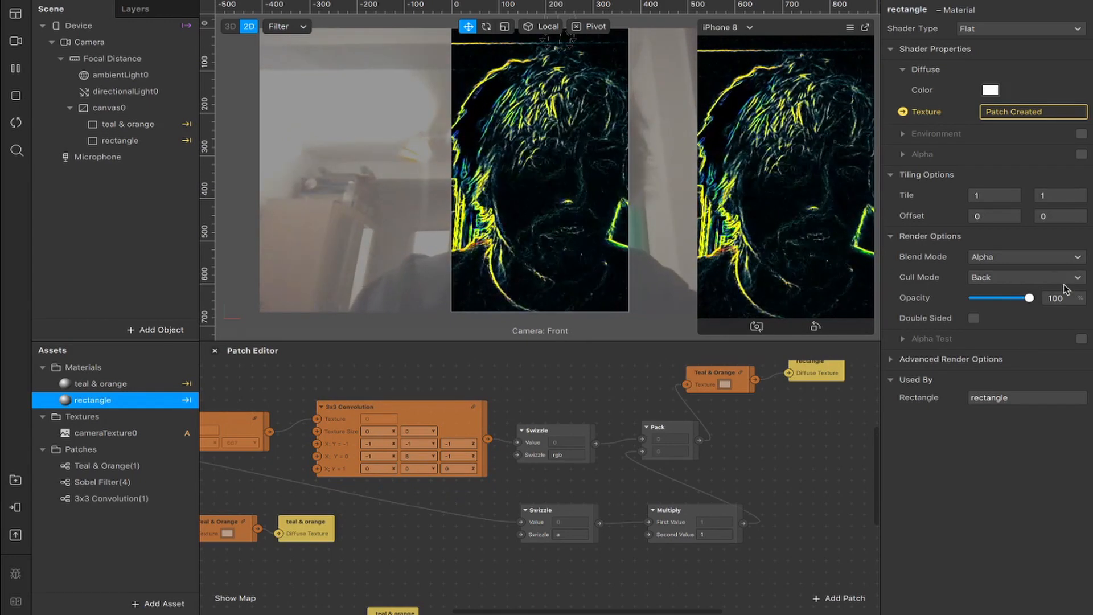
# Step: Check the teal & orange material's opacity and set the rectangle material's opacity to 75%
pyautogui.click(101, 387)
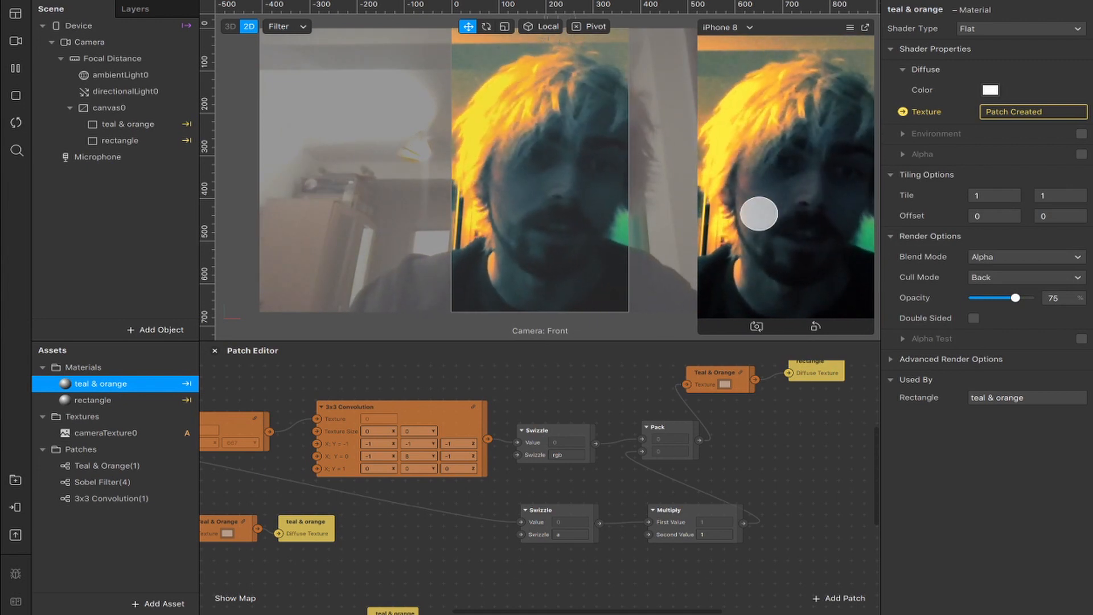
pyautogui.click(96, 402)
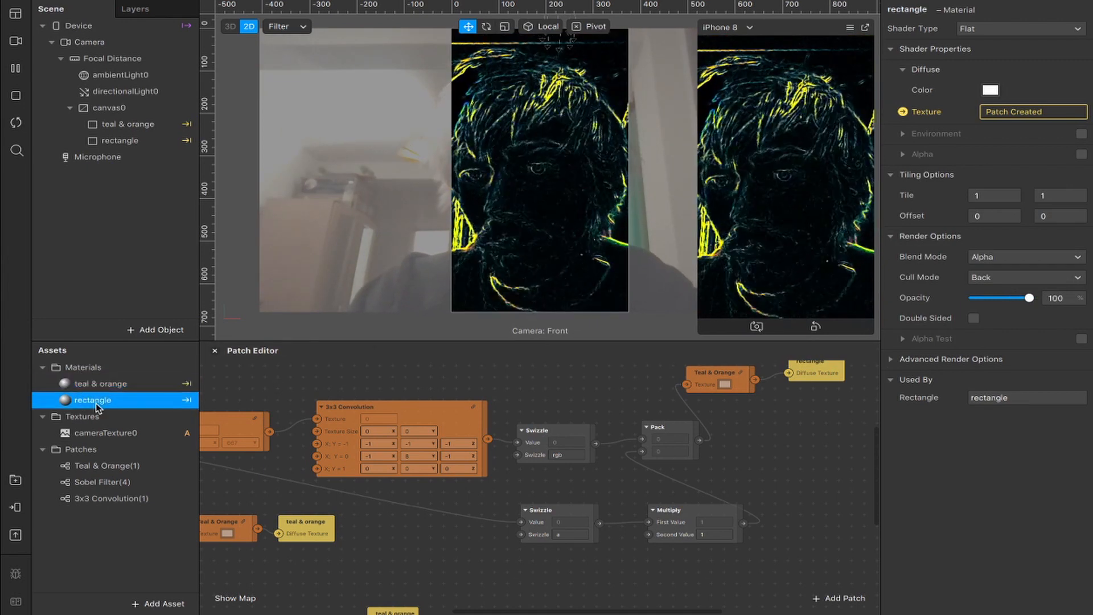
pyautogui.click(1064, 299)
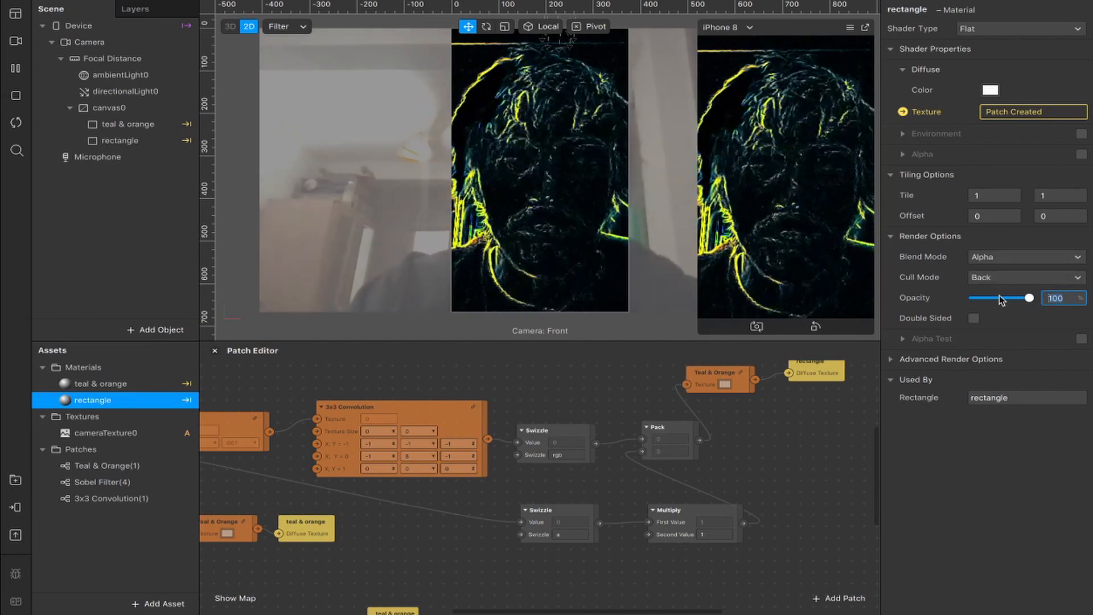
pyautogui.write('75')
pyautogui.press('Return')
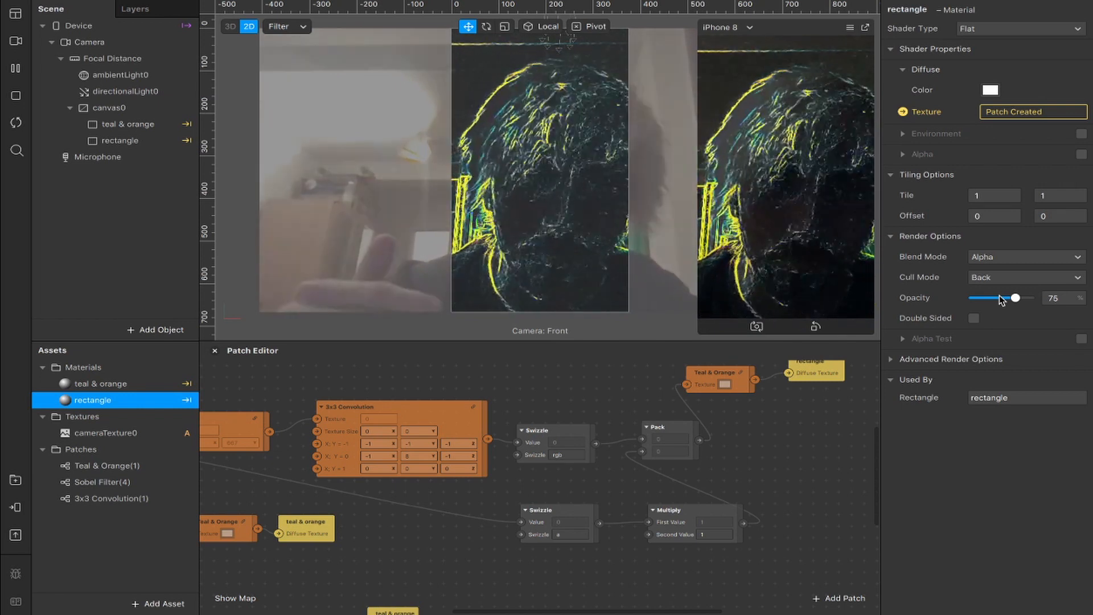
# Step: Add a Screen Tap patch in the empty area above the Screen Tap and Hold patch's connected visibility patches
pyautogui.hscroll(-2, 605, 437)
pyautogui.scroll(-1, 604, 437)
pyautogui.hscroll(-1, 604, 437)
pyautogui.scroll(-1, 604, 436)
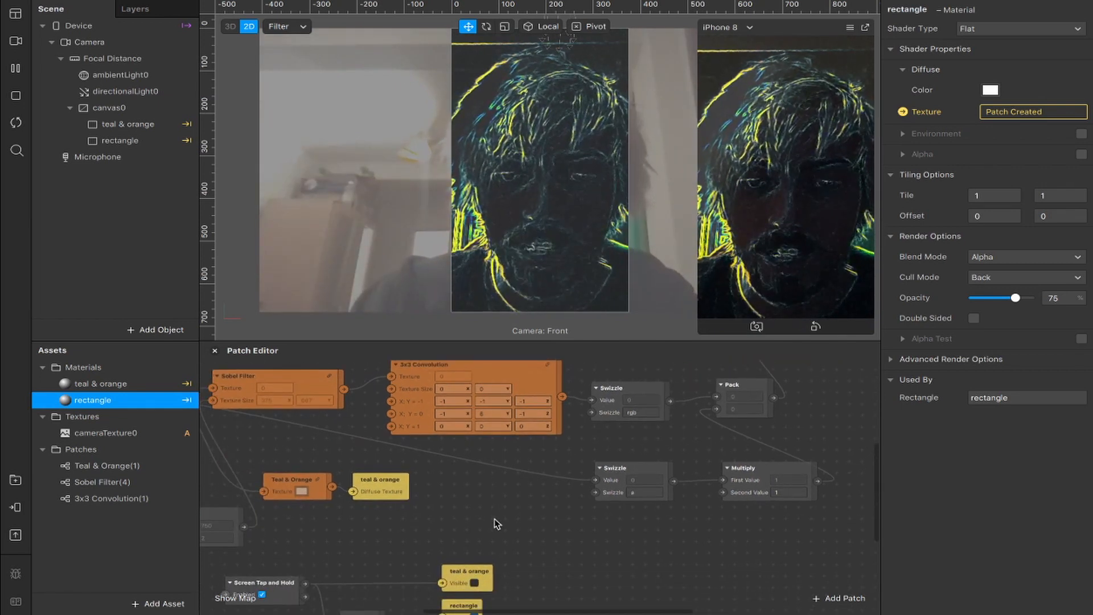
pyautogui.doubleClick(494, 524)
pyautogui.write('screen')
pyautogui.press('Down')
pyautogui.press('Return')
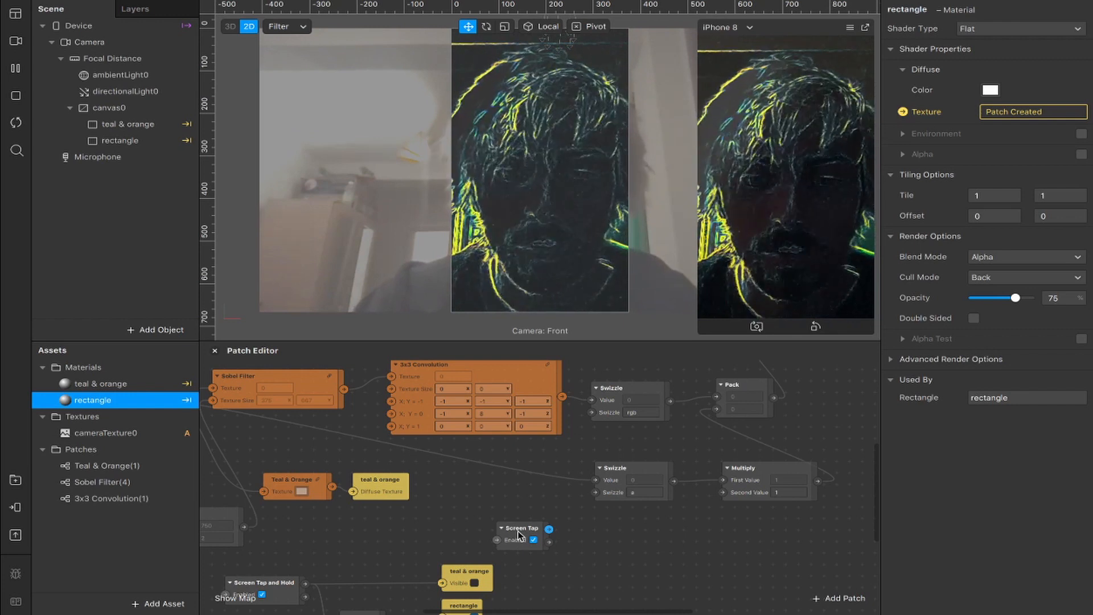
# Step: Chain a Switch patch and a Loop Animation patch onto the output of the Screen Tap patch
pyautogui.moveTo(549, 529); pyautogui.dragTo(651, 545)
pyautogui.write('swit')
pyautogui.press('Return')
pyautogui.write('loo')
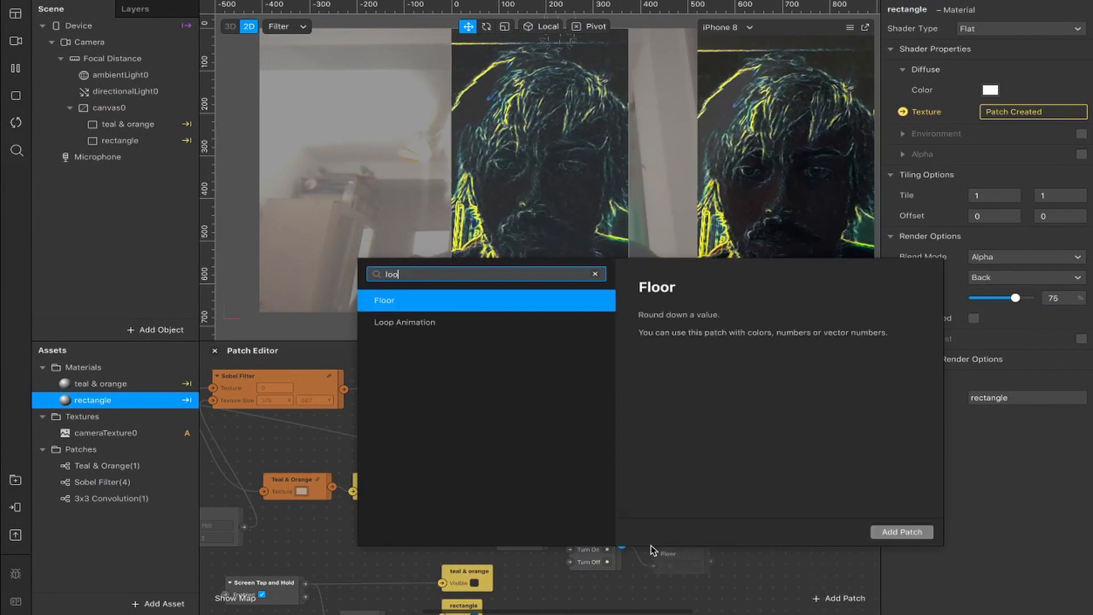
pyautogui.write('p')
pyautogui.press('Return')
pyautogui.moveTo(820, 560); pyautogui.dragTo(699, 537)
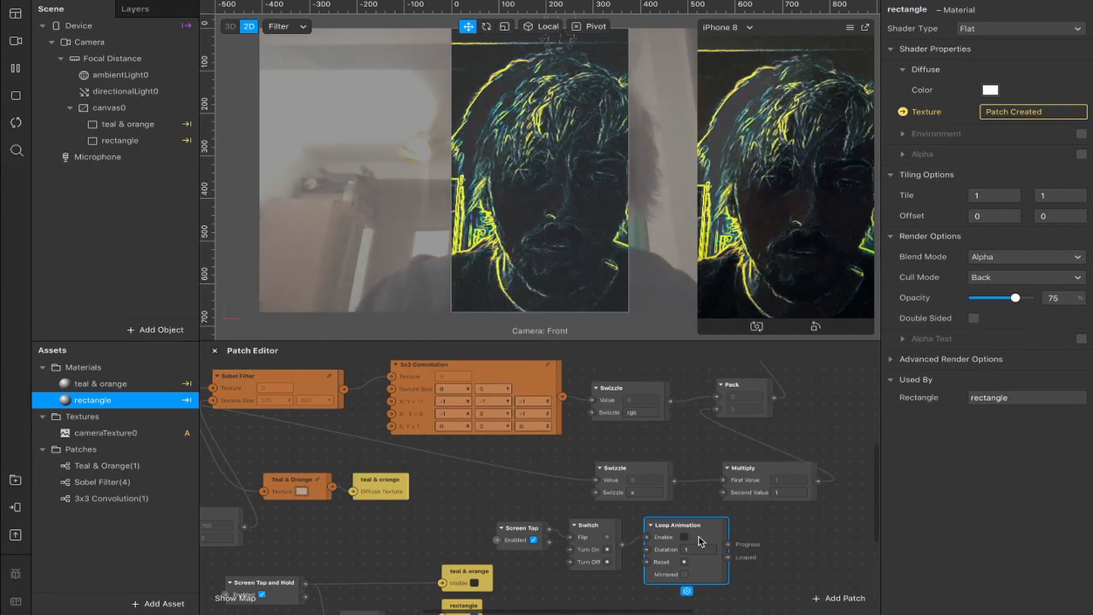
# Step: Add a Transition patch to the Loop Animation's Progress output and set its value type to Number
pyautogui.hscroll(3, 699, 537)
pyautogui.moveTo(631, 536); pyautogui.dragTo(674, 527)
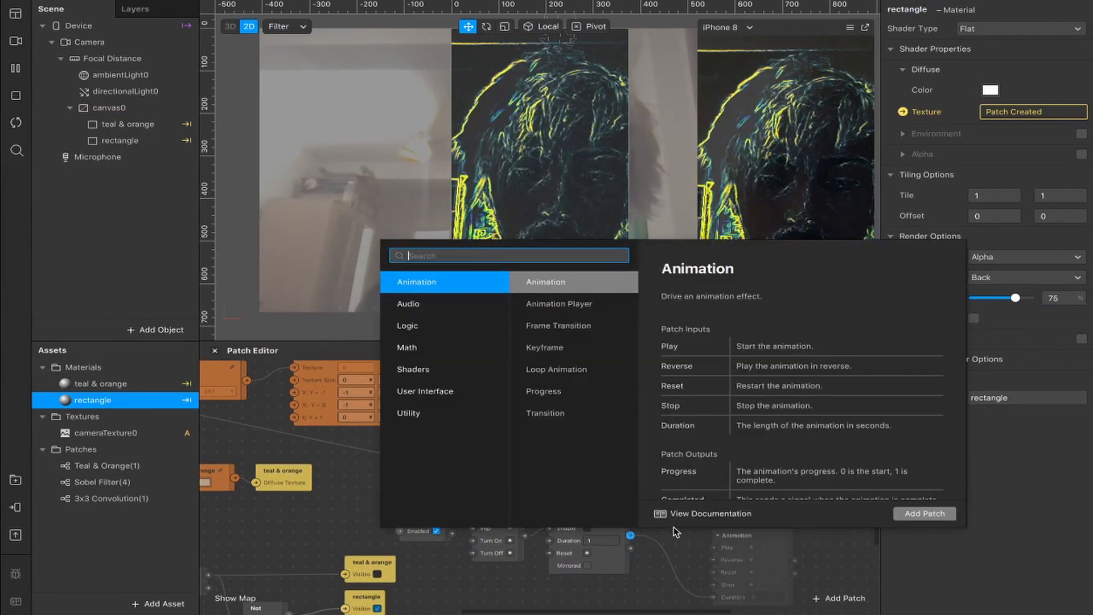
pyautogui.write('trans')
pyautogui.press('Return')
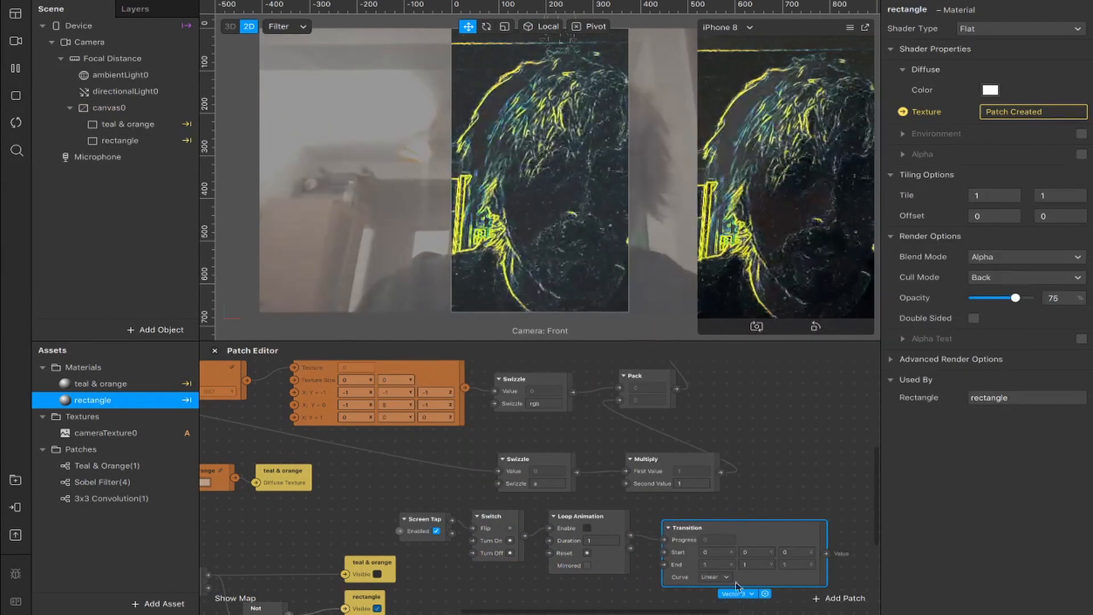
pyautogui.click(734, 596)
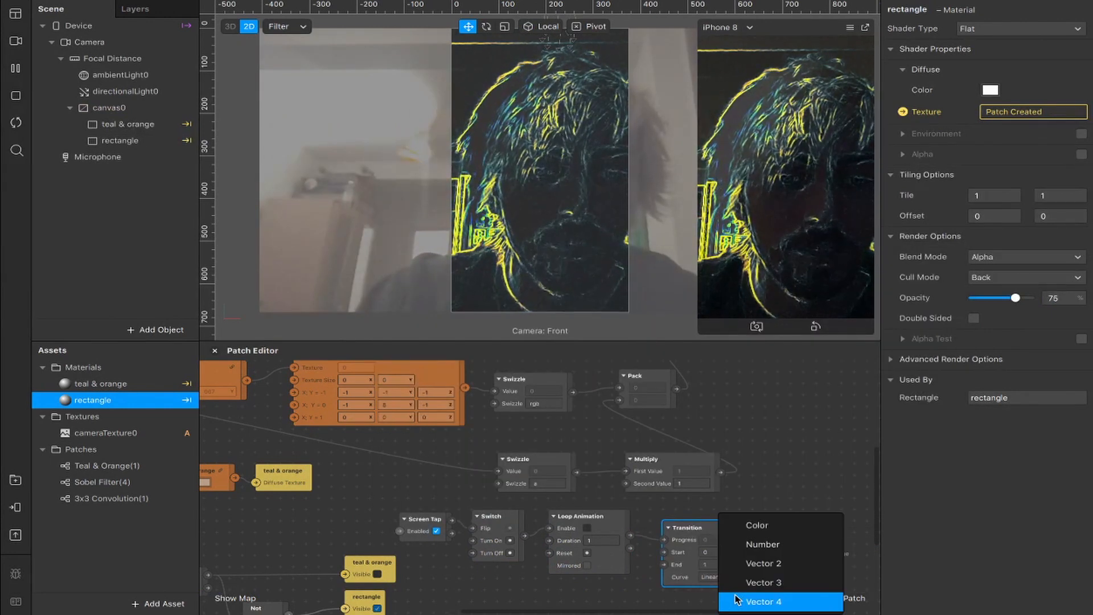
pyautogui.click(755, 545)
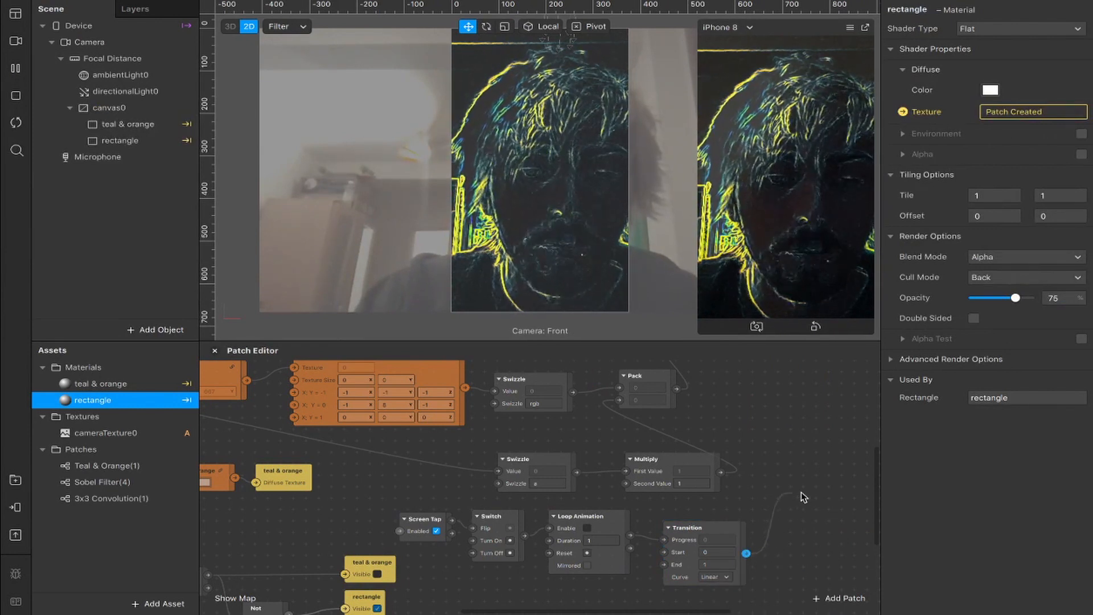
# Step: Connect the Transition patch's output to the Multiply patch's Second Value and test screen taps in the device preview
pyautogui.moveTo(818, 541); pyautogui.dragTo(631, 488)
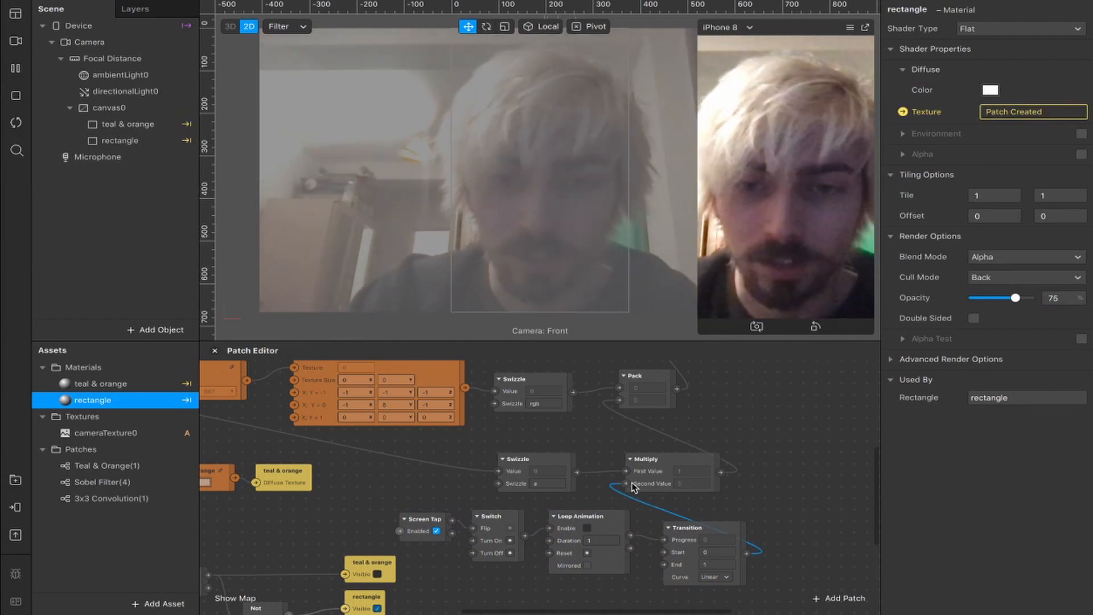
pyautogui.click(824, 210)
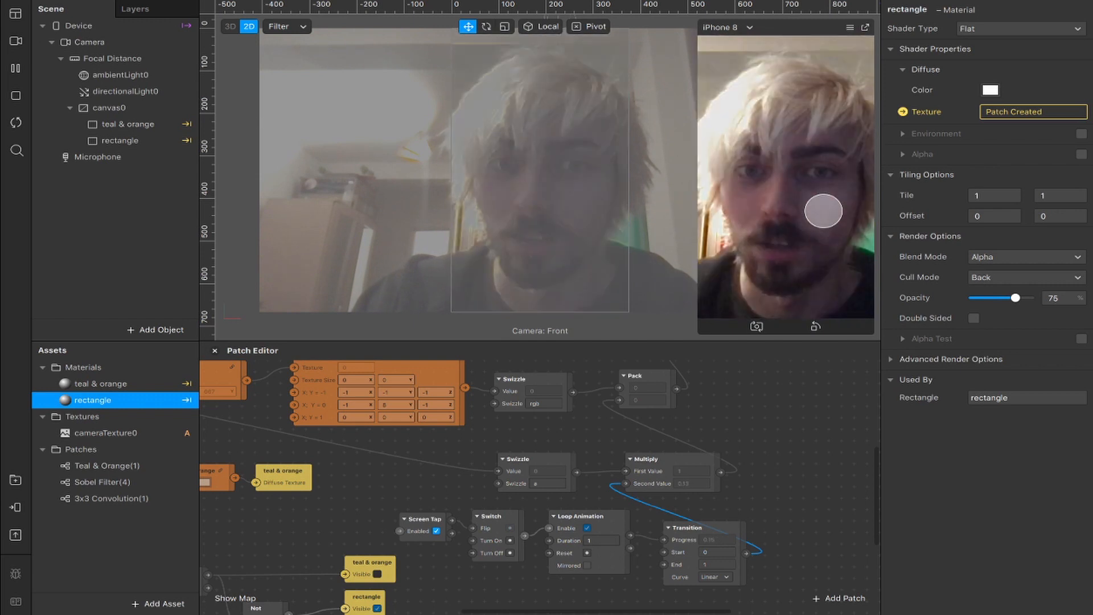
pyautogui.click(824, 210)
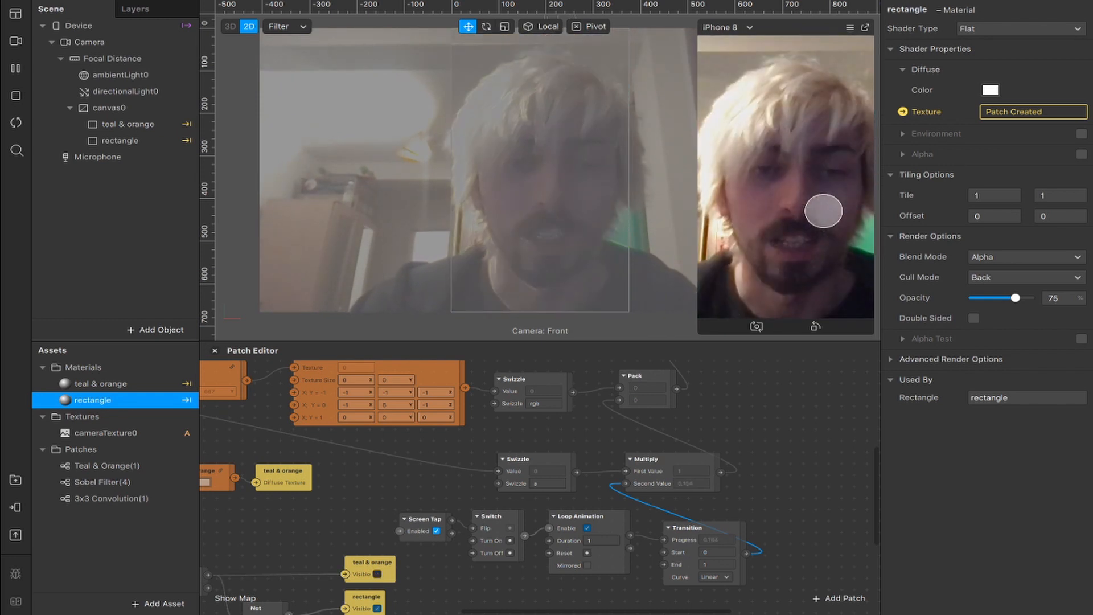
# Step: Set the Loop Animation patch's Duration to 3.75 and enable Mirrored
pyautogui.click(605, 541)
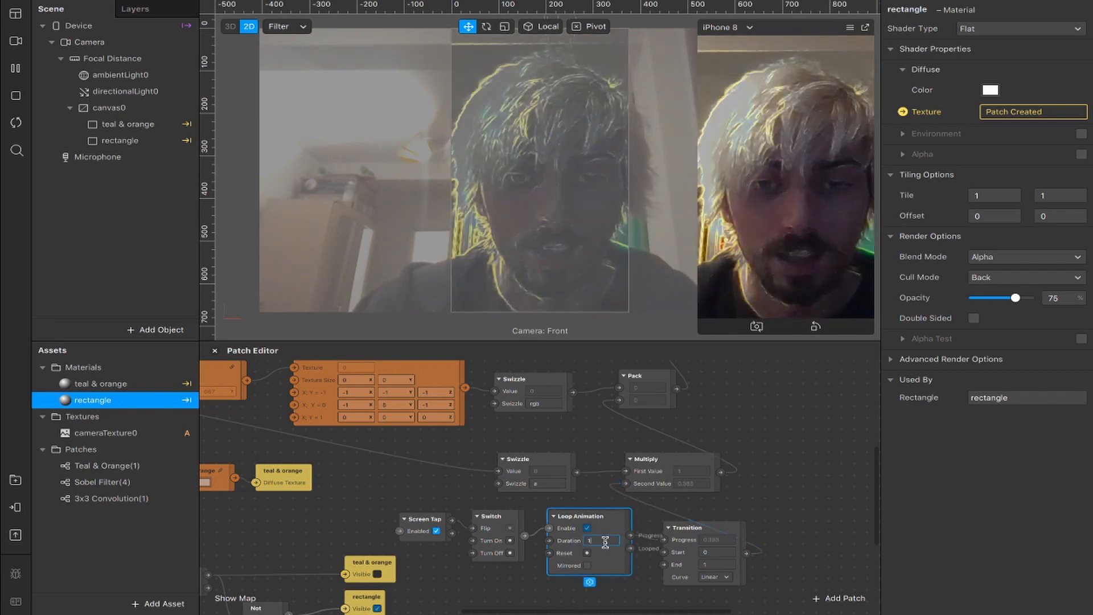
pyautogui.write('3')
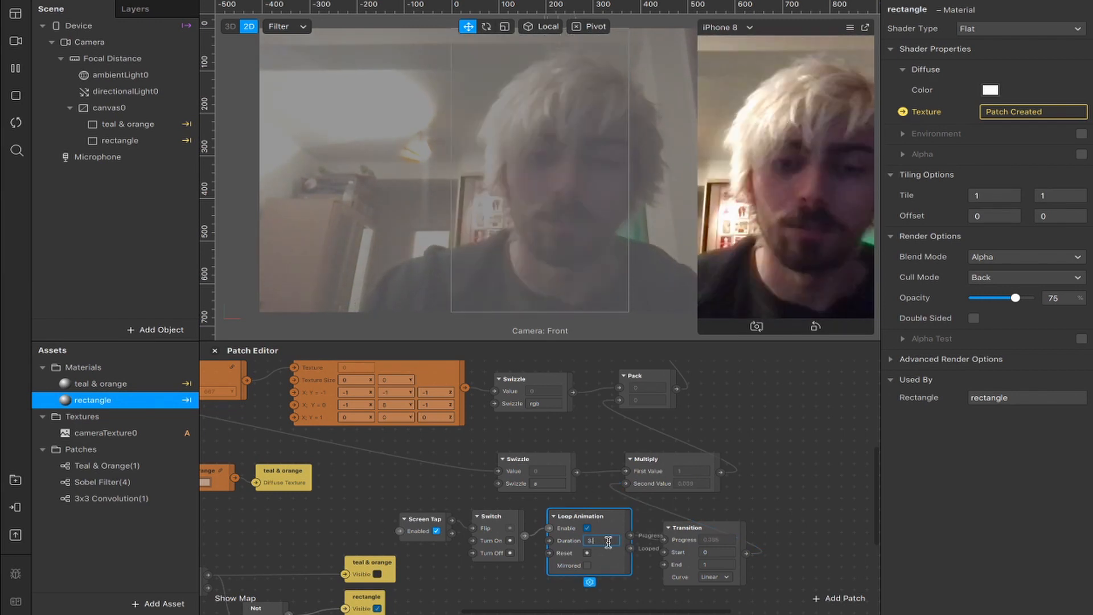
pyautogui.write('.5')
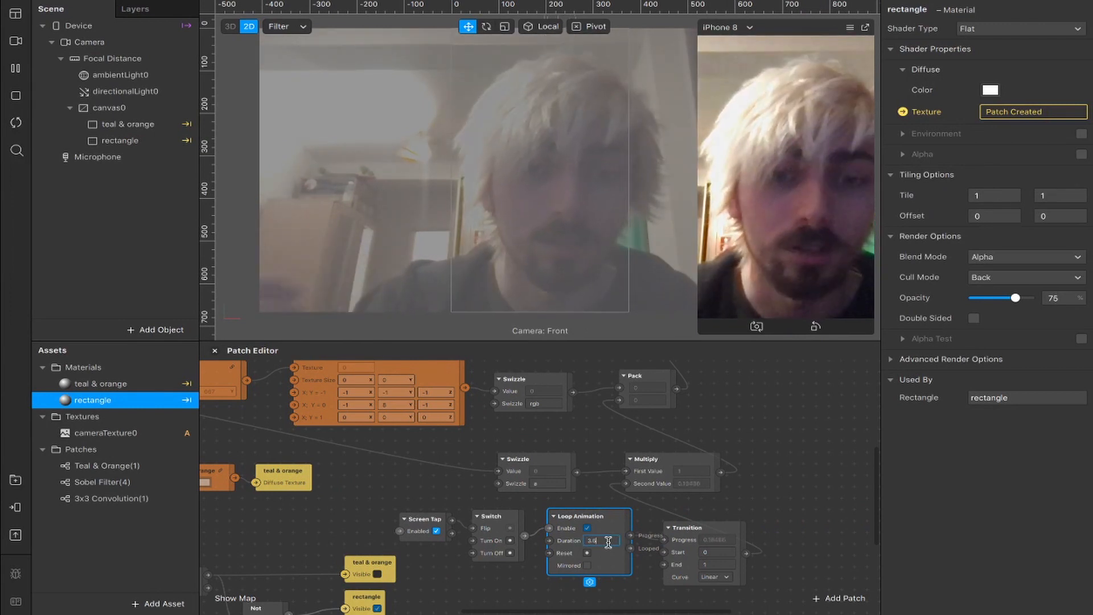
pyautogui.click(587, 565)
pyautogui.click(595, 542)
pyautogui.write('3')
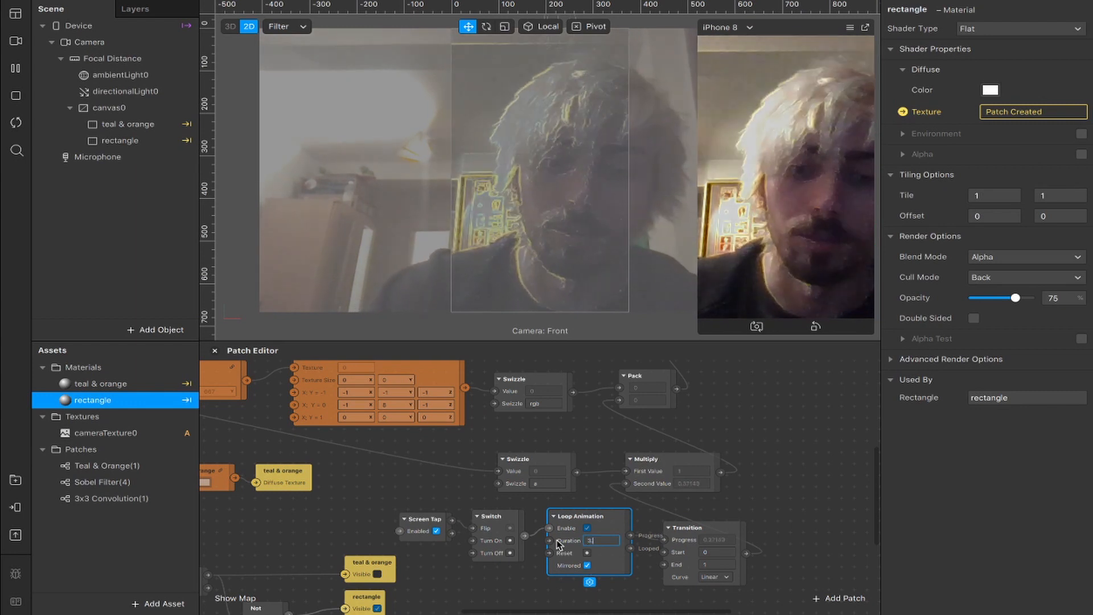
pyautogui.write('.75')
pyautogui.press('Return')
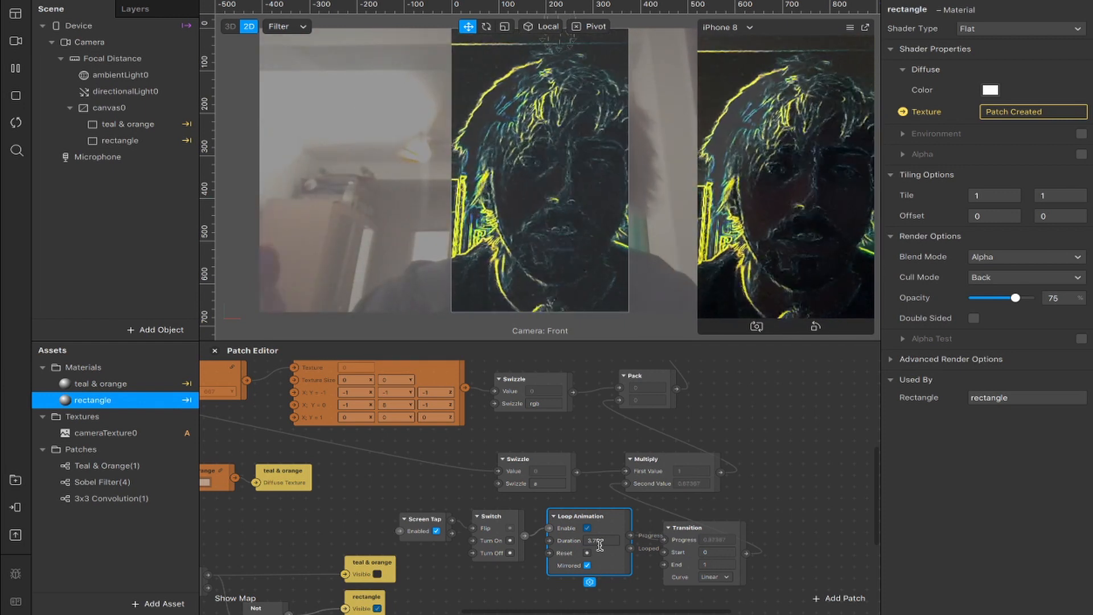
# Step: Test starting and stopping the looping effect with taps and showing the teal & orange filter by holding the preview screen
pyautogui.click(758, 268)
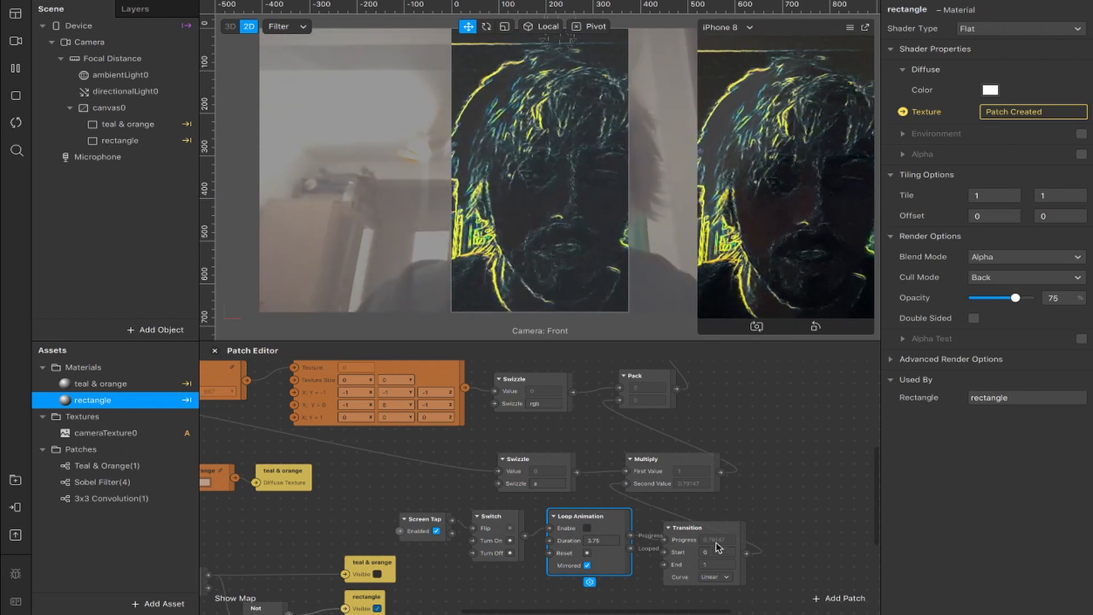
pyautogui.click(781, 254)
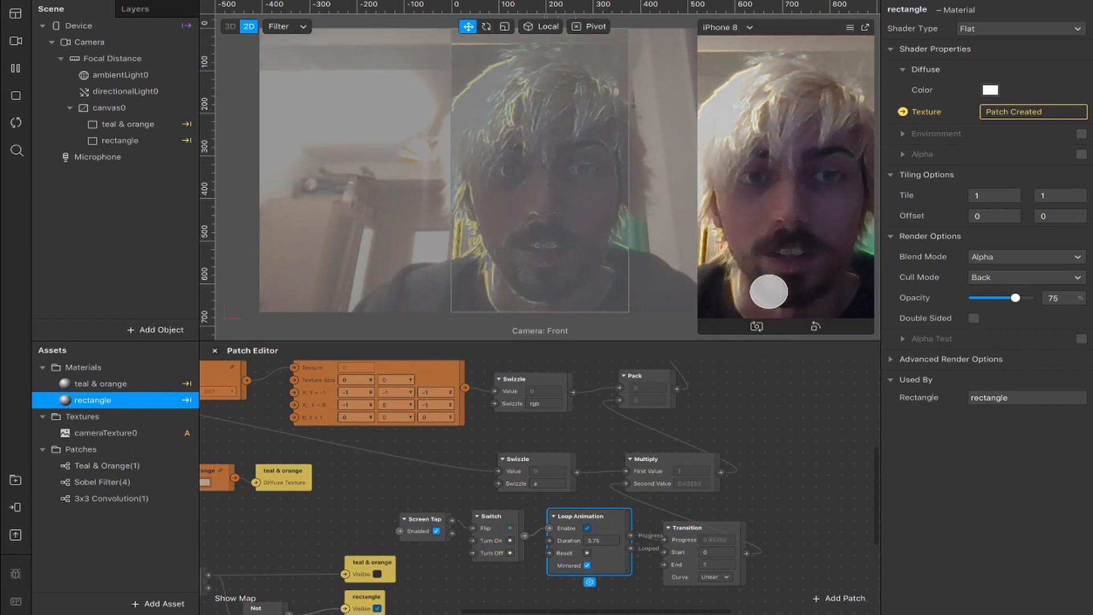
pyautogui.click(769, 292)
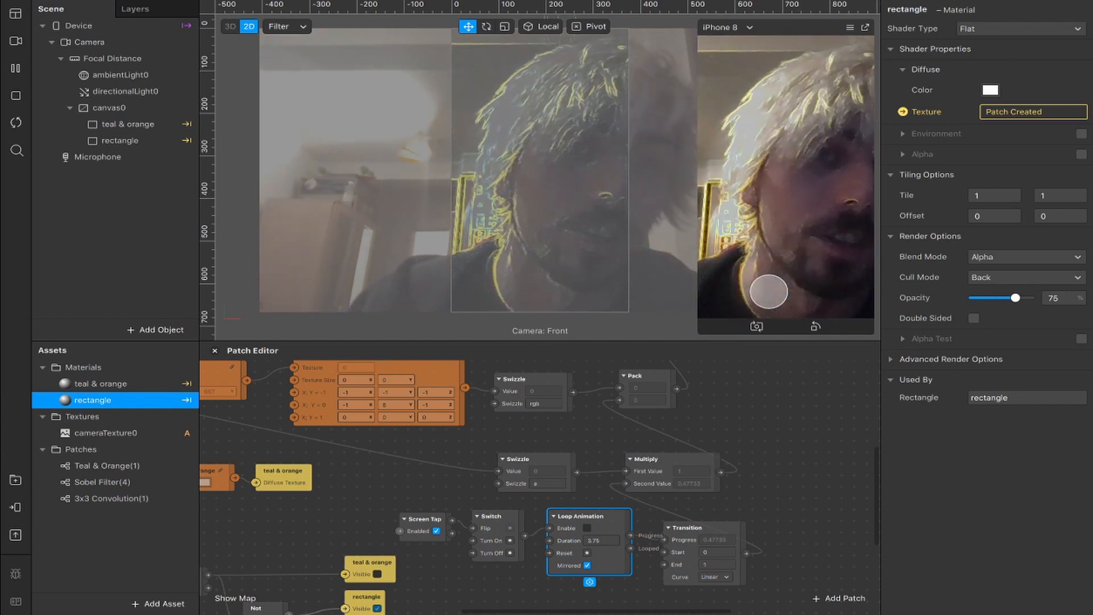
pyautogui.click(769, 291)
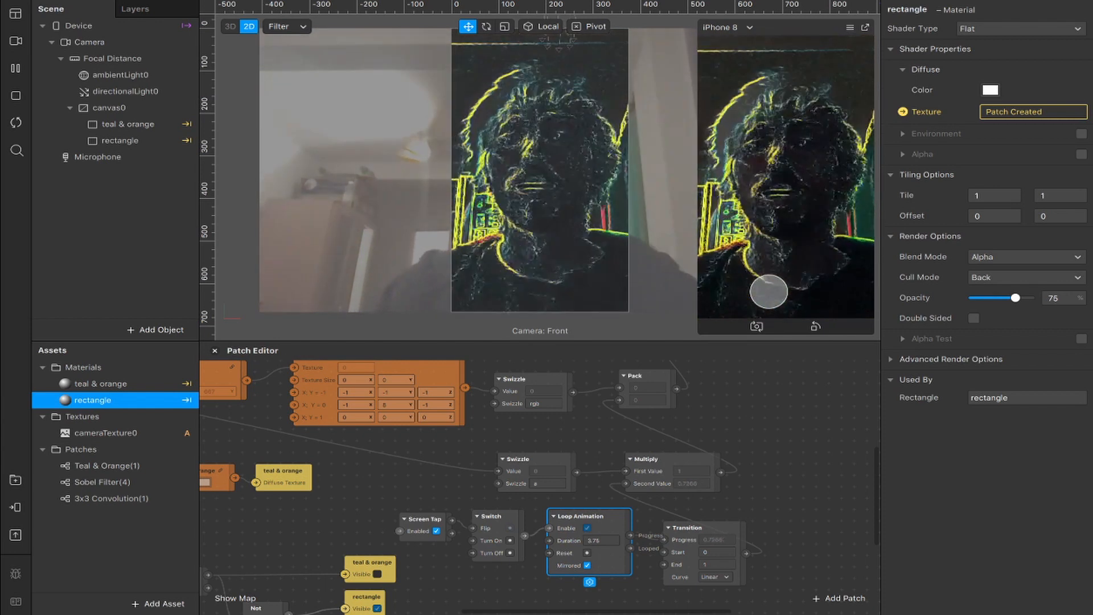
pyautogui.click(770, 262)
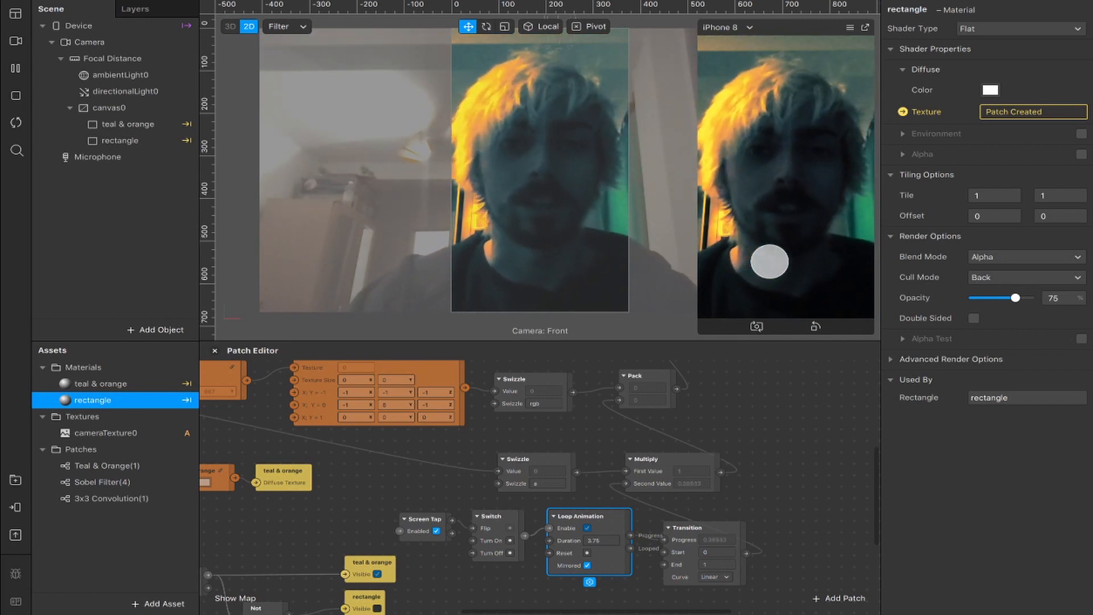
pyautogui.click(767, 258)
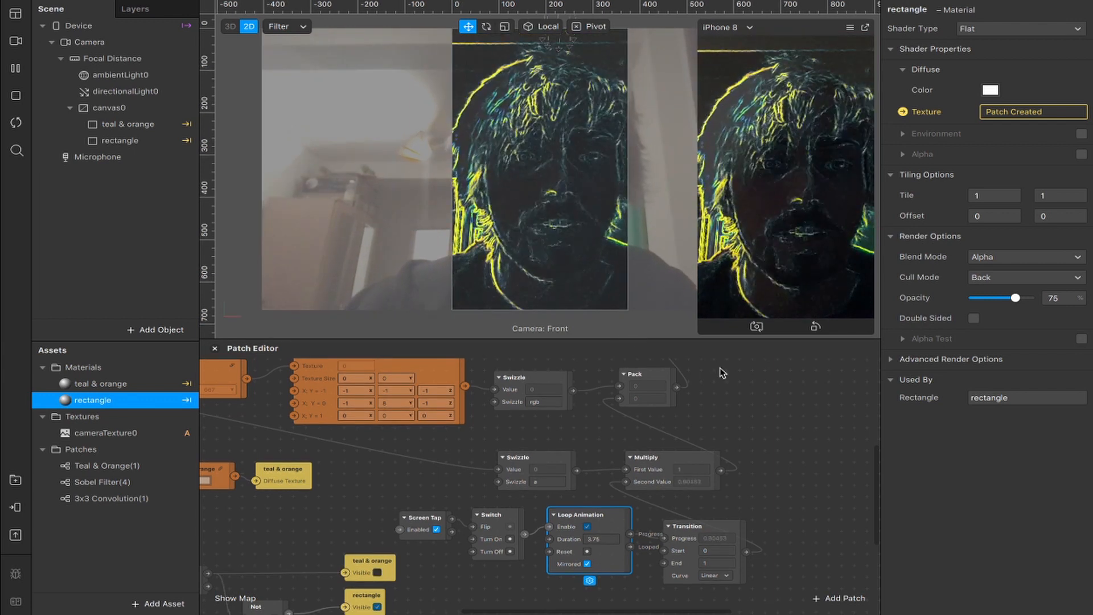
# Step: Enlarge the Patch Editor and review the teal & orange and rectangle objects and the Screen Tap and Hold patch
pyautogui.moveTo(630, 342); pyautogui.dragTo(640, 253)
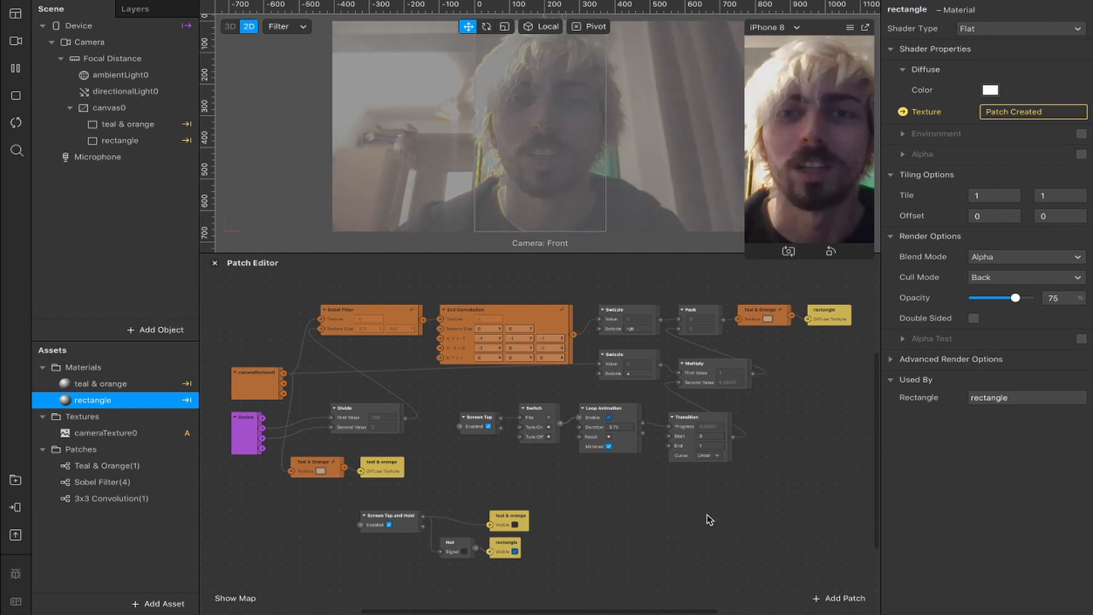
pyautogui.click(127, 125)
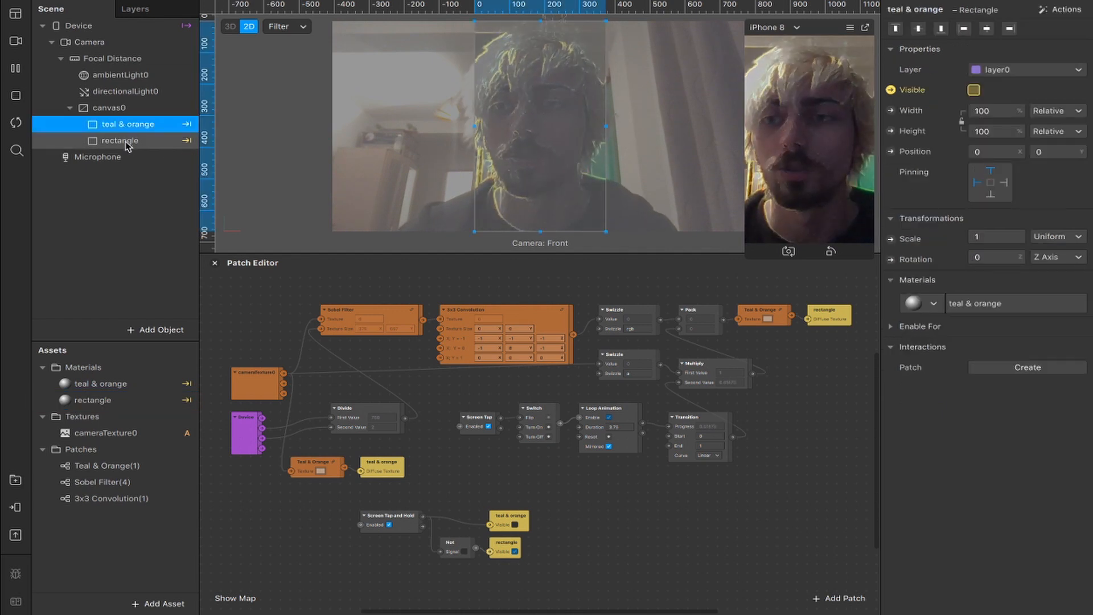
pyautogui.click(124, 141)
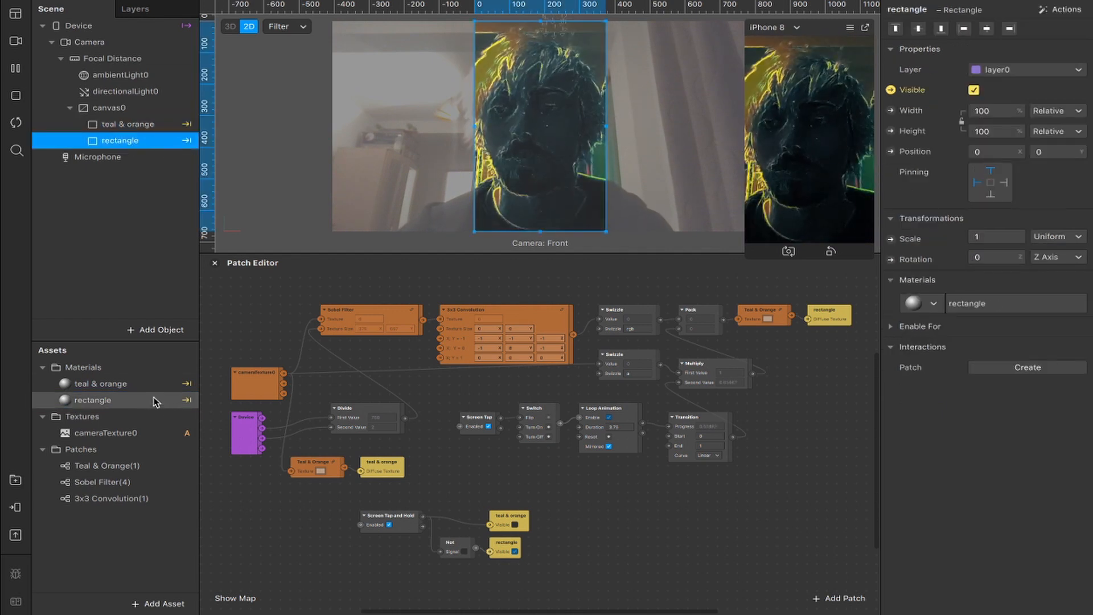
pyautogui.click(130, 126)
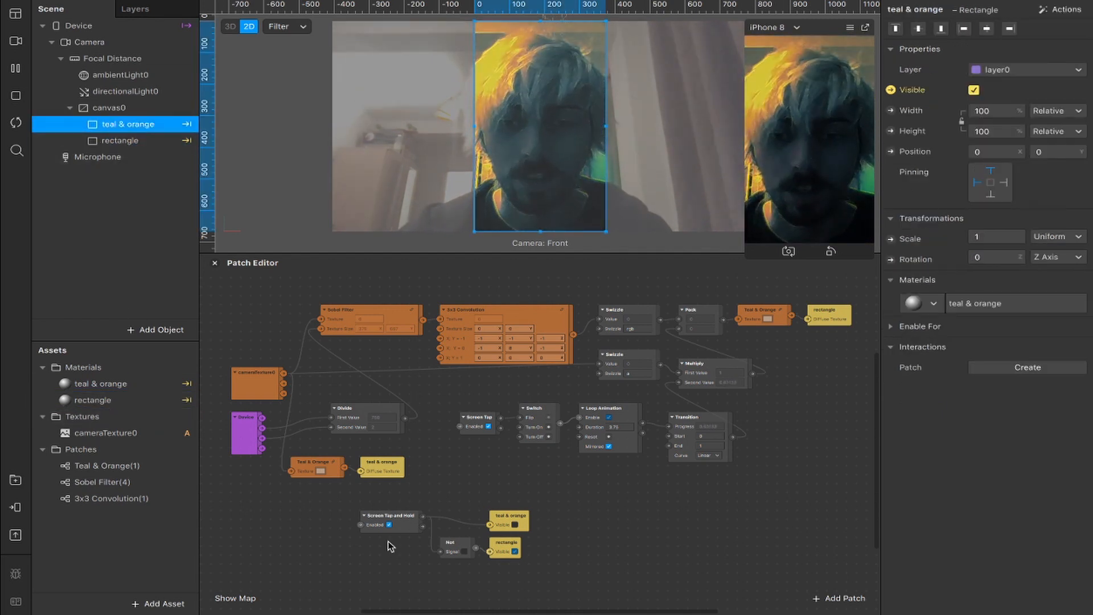
pyautogui.click(410, 528)
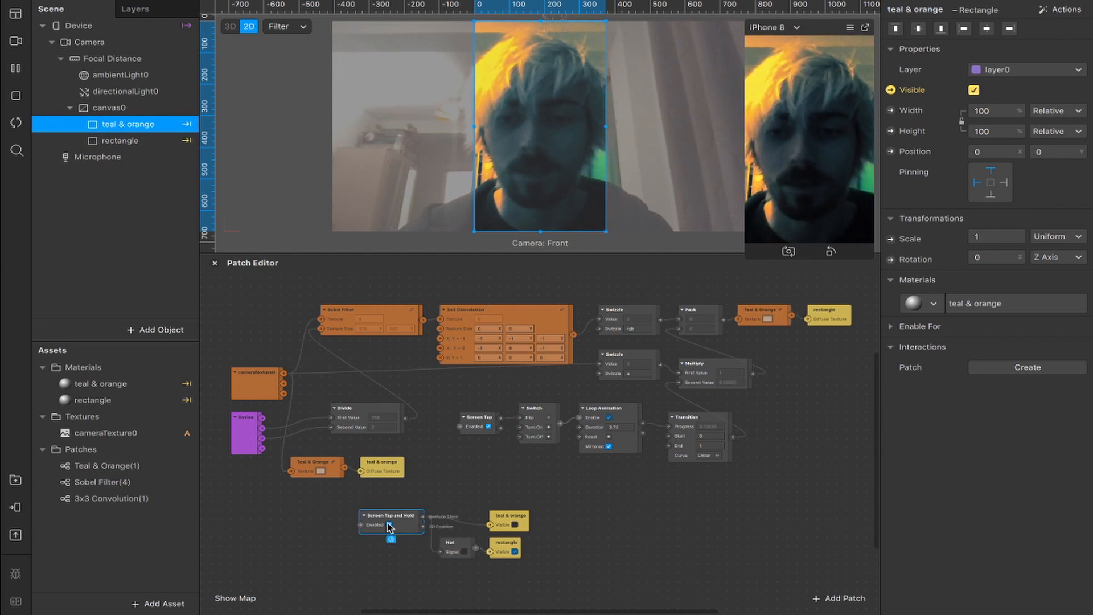
# Step: Restart the effect, test tapping and holding in the device preview, and check the complete patch graph
pyautogui.click(837, 171)
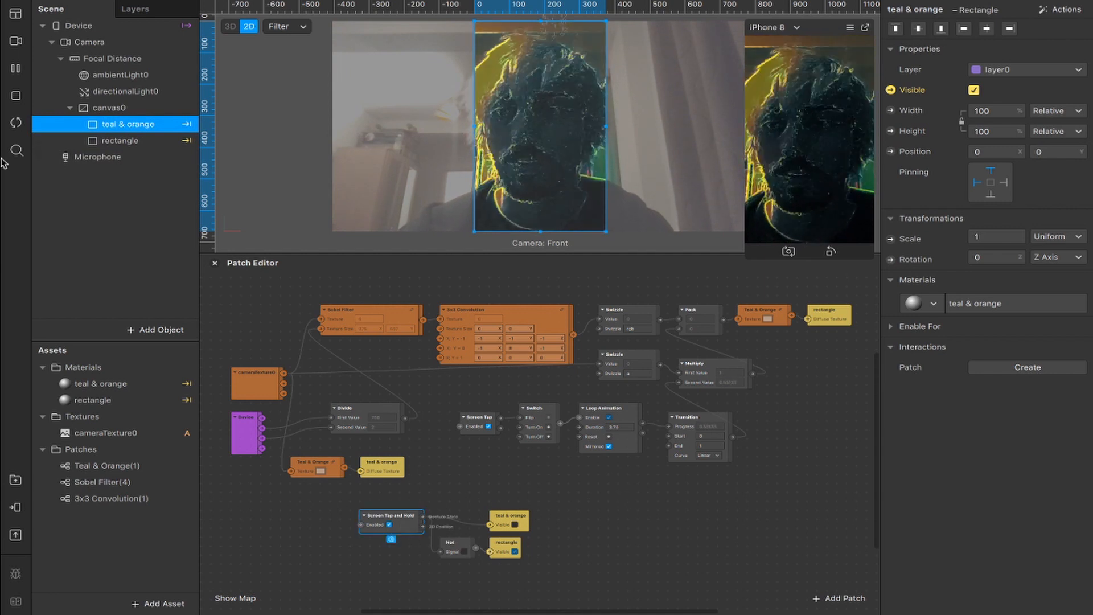
pyautogui.click(17, 123)
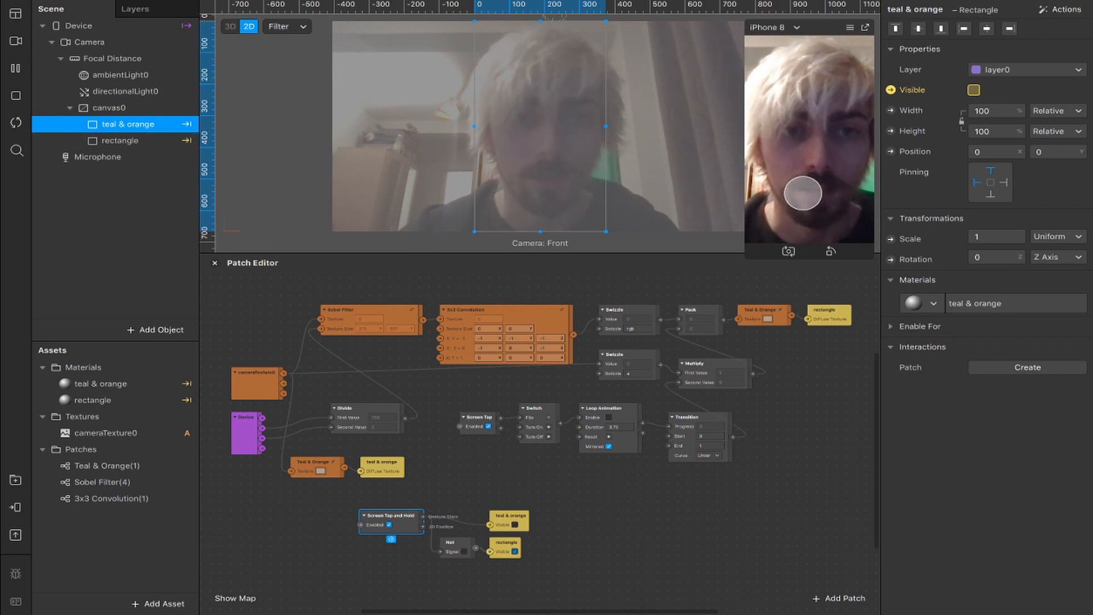
pyautogui.moveTo(803, 194); pyautogui.dragTo(807, 199)
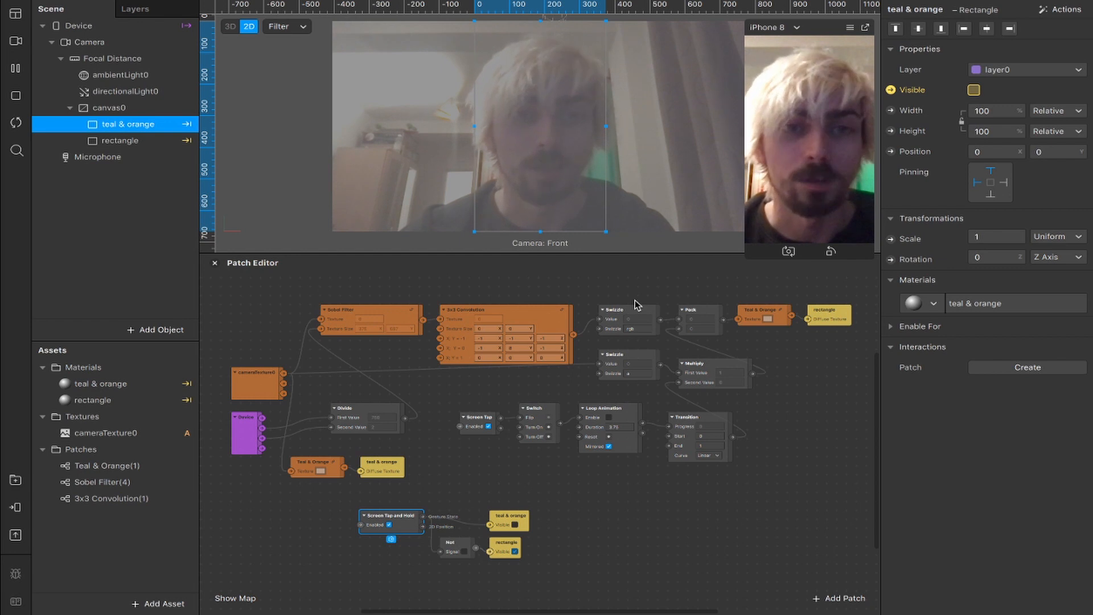
pyautogui.click(782, 219)
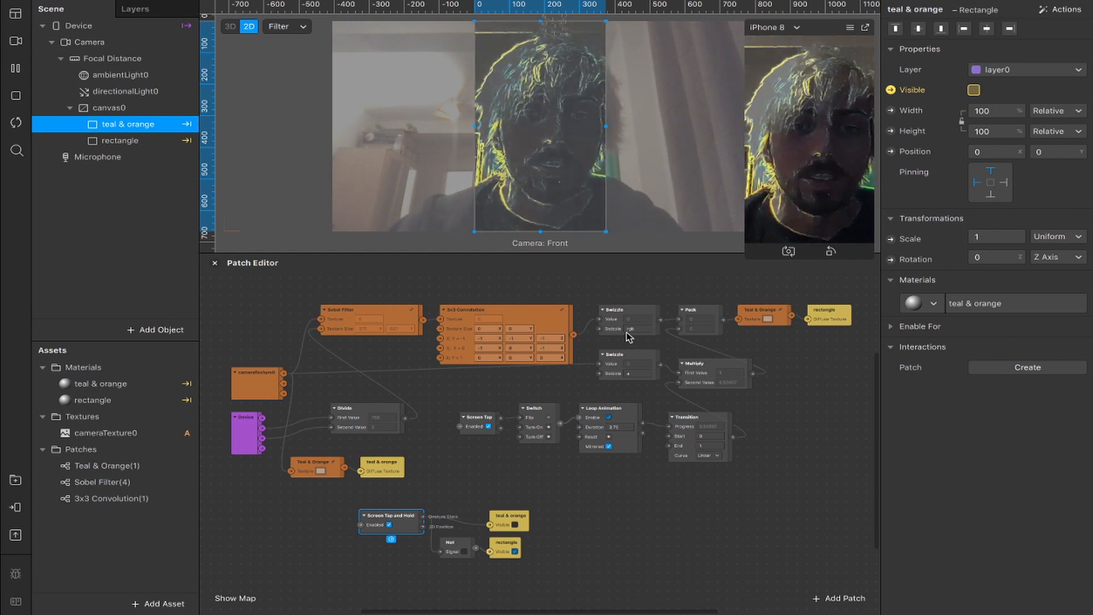
pyautogui.hscroll(3, 628, 336)
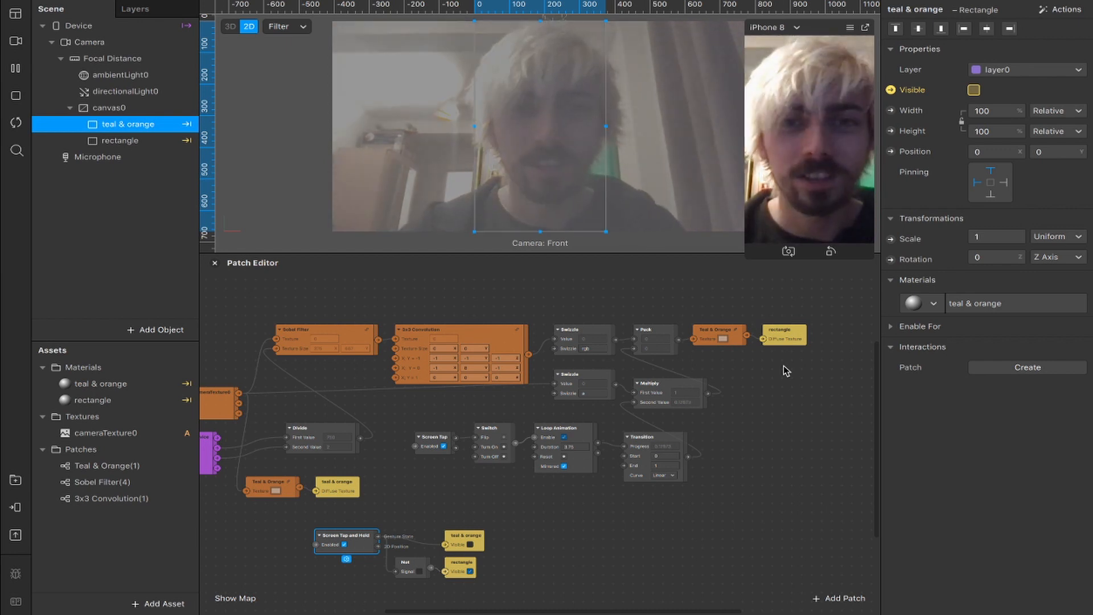
pyautogui.hscroll(-3, 786, 371)
pyautogui.scroll(-1, 786, 371)
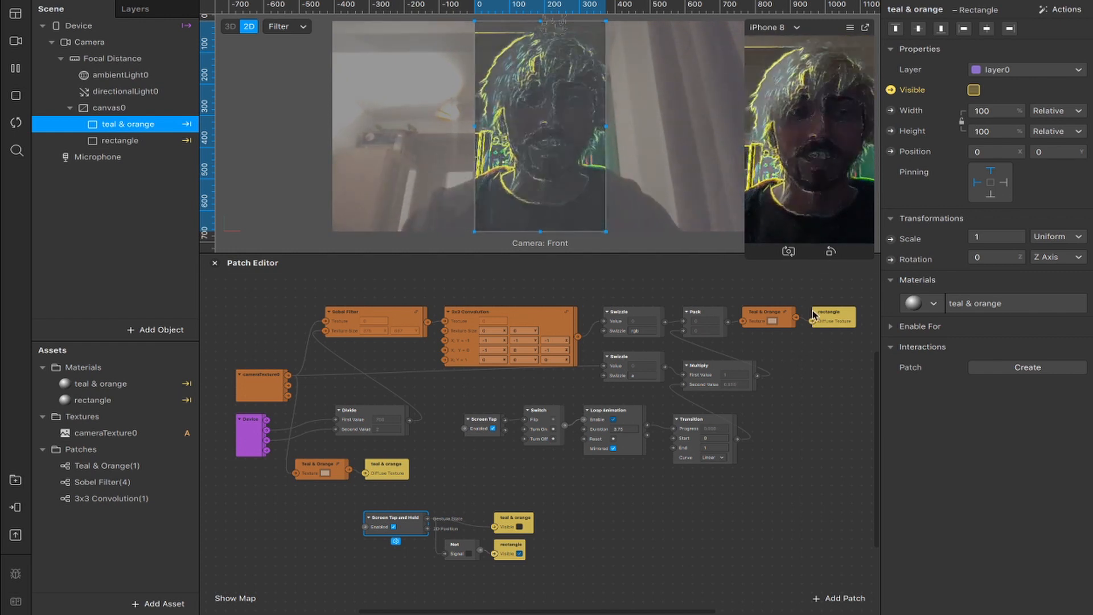
pyautogui.click(816, 174)
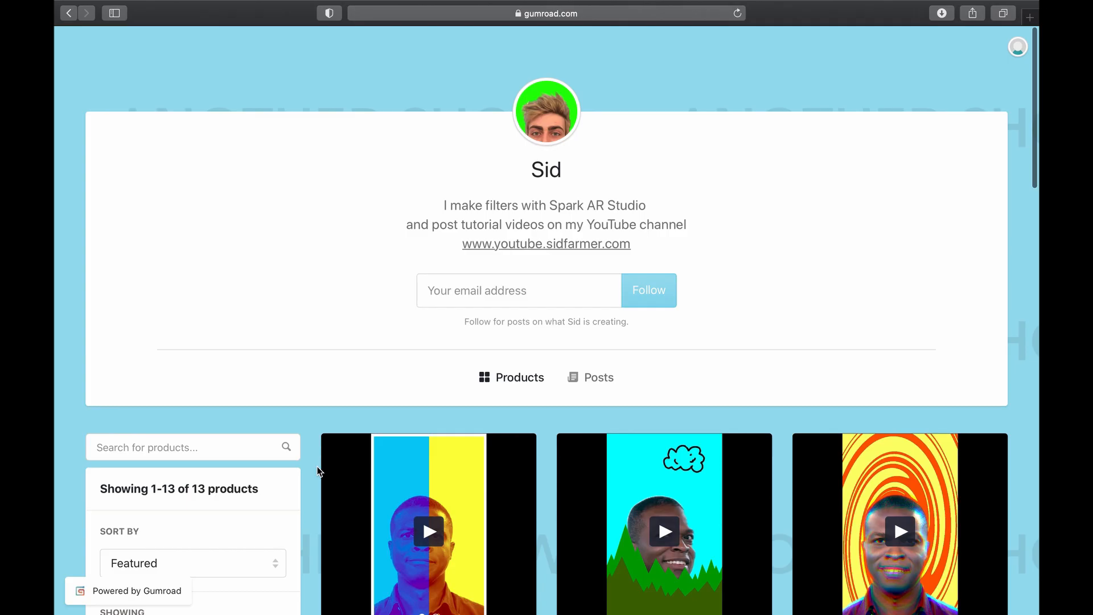
# Step: Switch to the browser and look through the Gumroad filter products and the Patreon membership levels
pyautogui.scroll(-5, 318, 471)
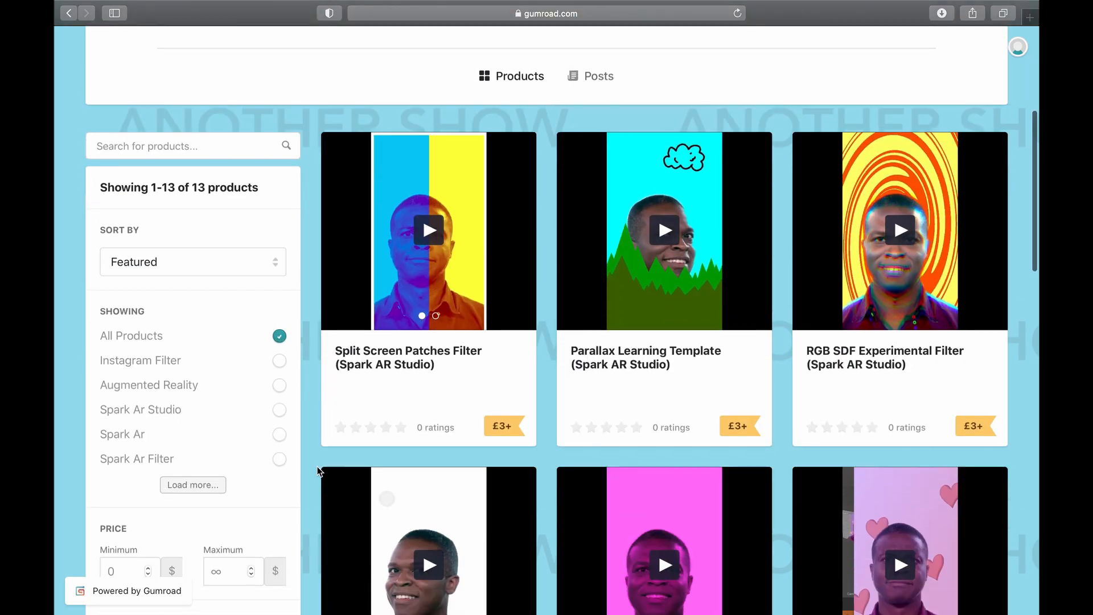
pyautogui.scroll(-10, 318, 472)
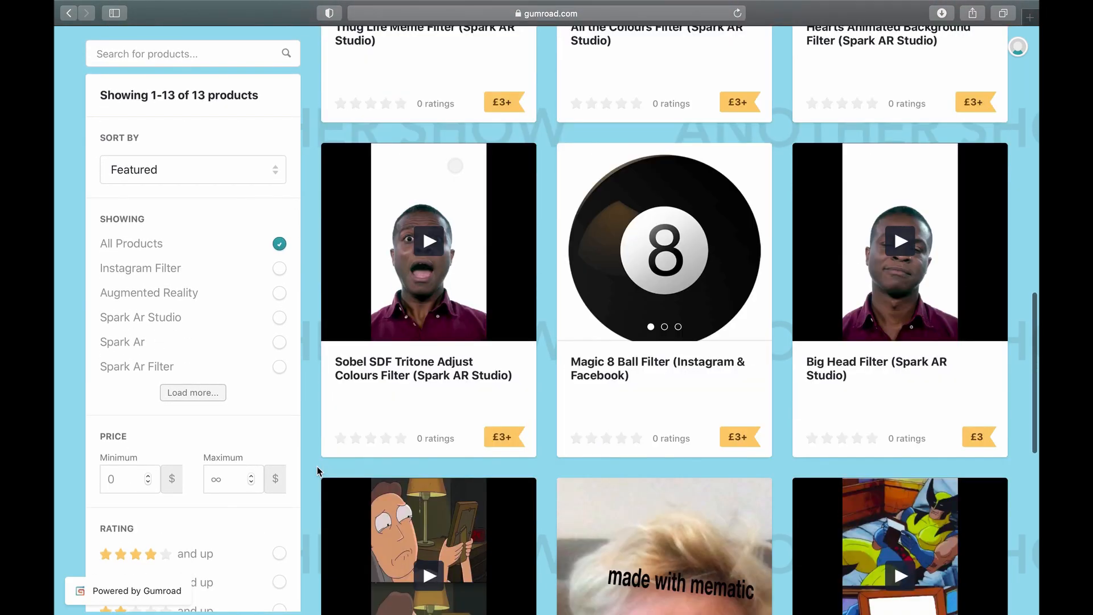
pyautogui.scroll(-10, 318, 471)
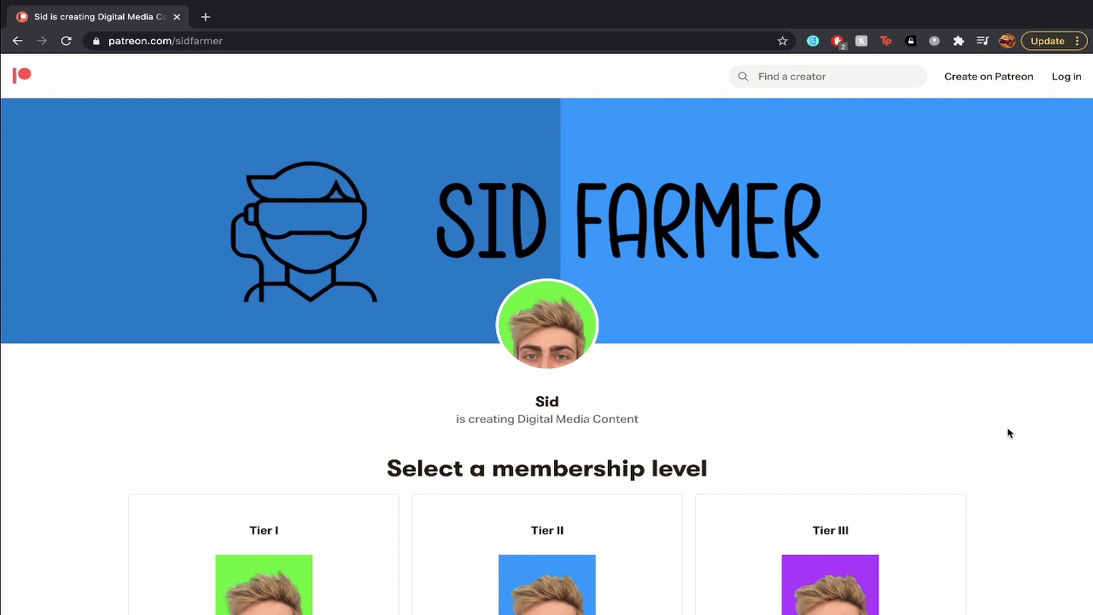
pyautogui.scroll(-5, 1008, 434)
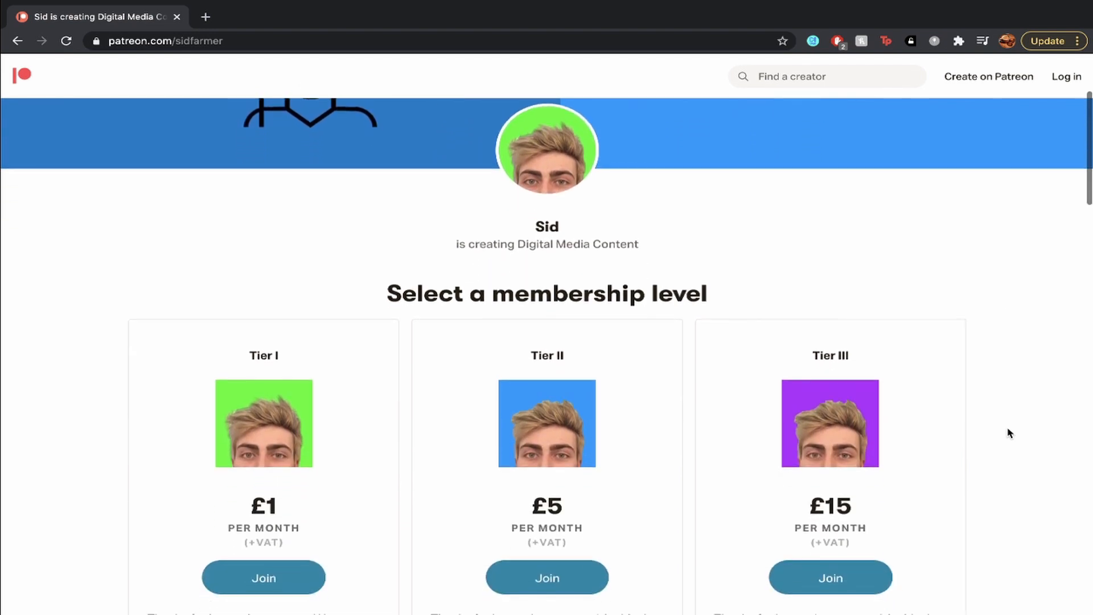